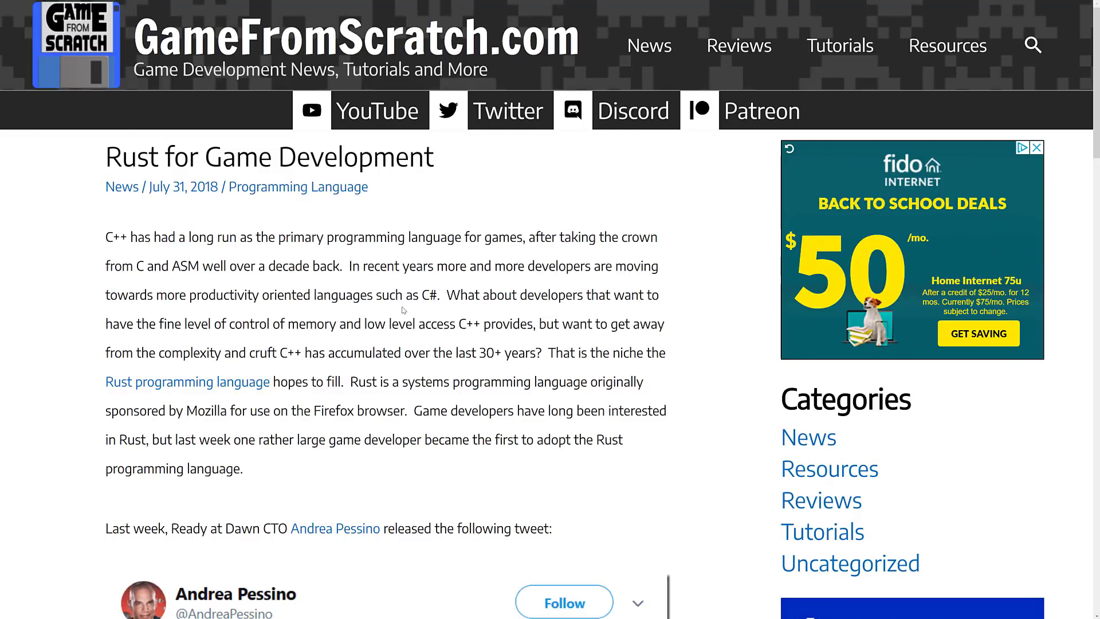
Scroll down through the Rust for Game Development article.
scroll(410, 315, down, 10)
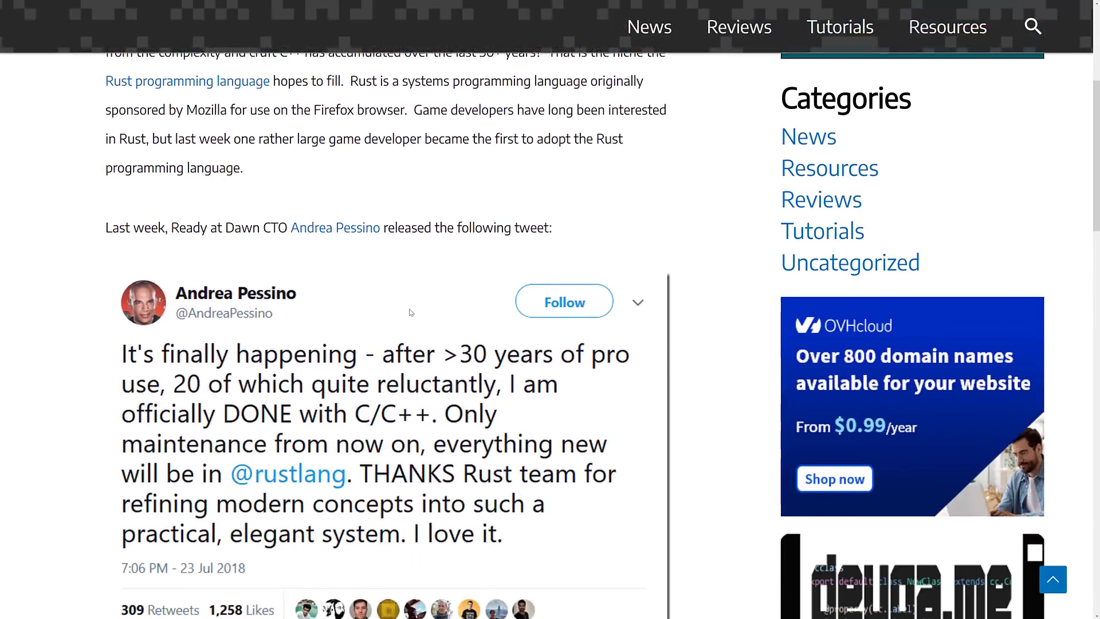
scroll(410, 313, down, 9)
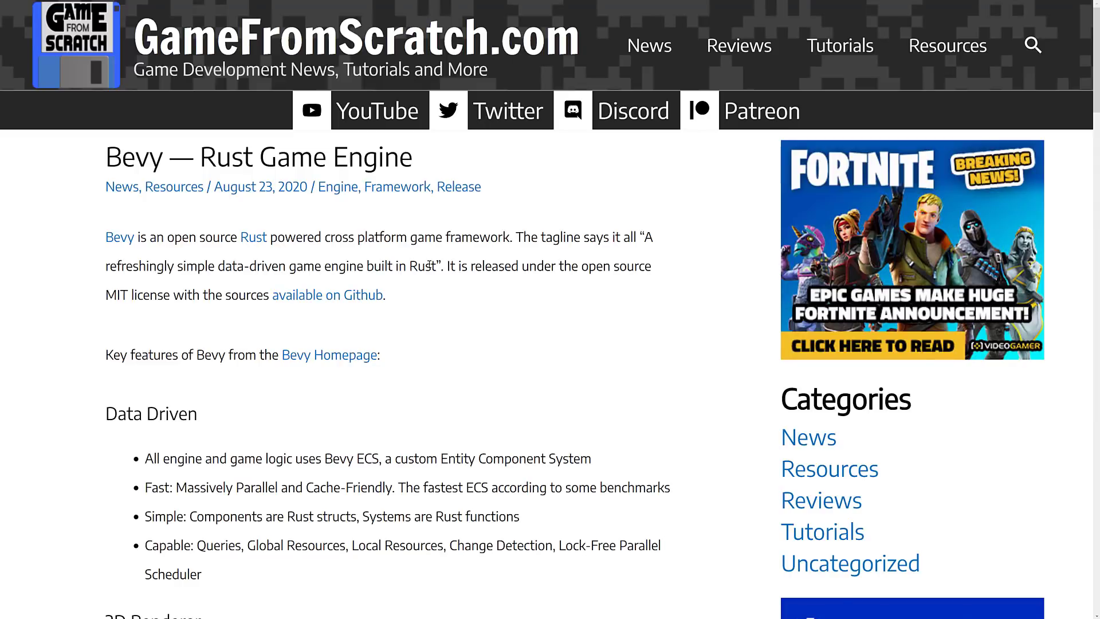
Skim the Bevy article, return to its top, and switch to the rg3d.rs homepage tab.
scroll(420, 308, down, 1)
scroll(420, 309, down, 6)
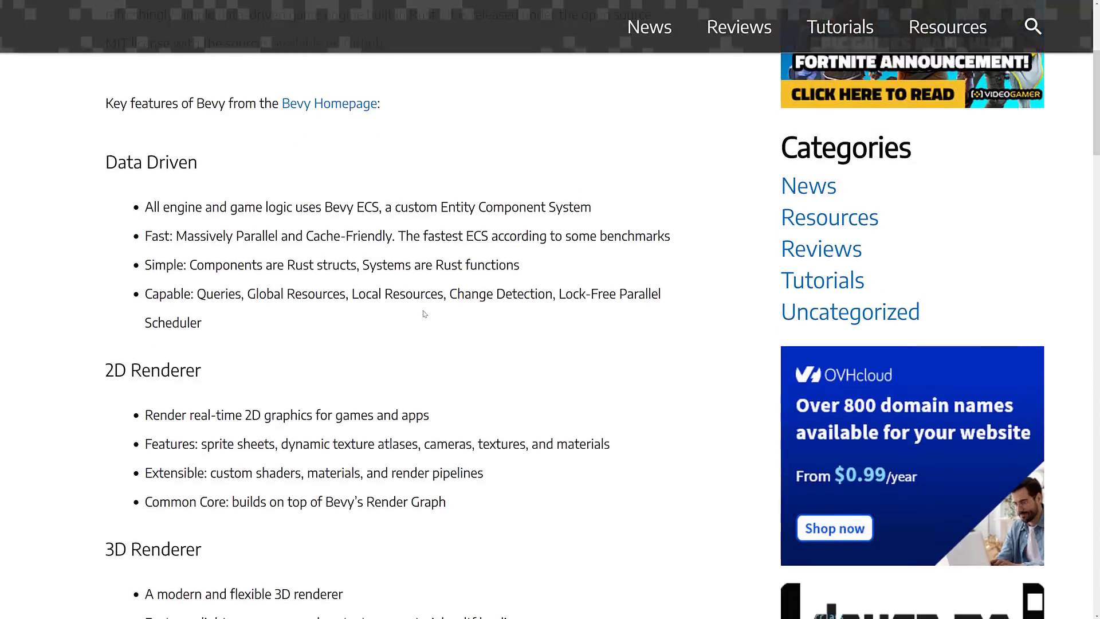
scroll(409, 312, down, 3)
scroll(408, 311, down, 13)
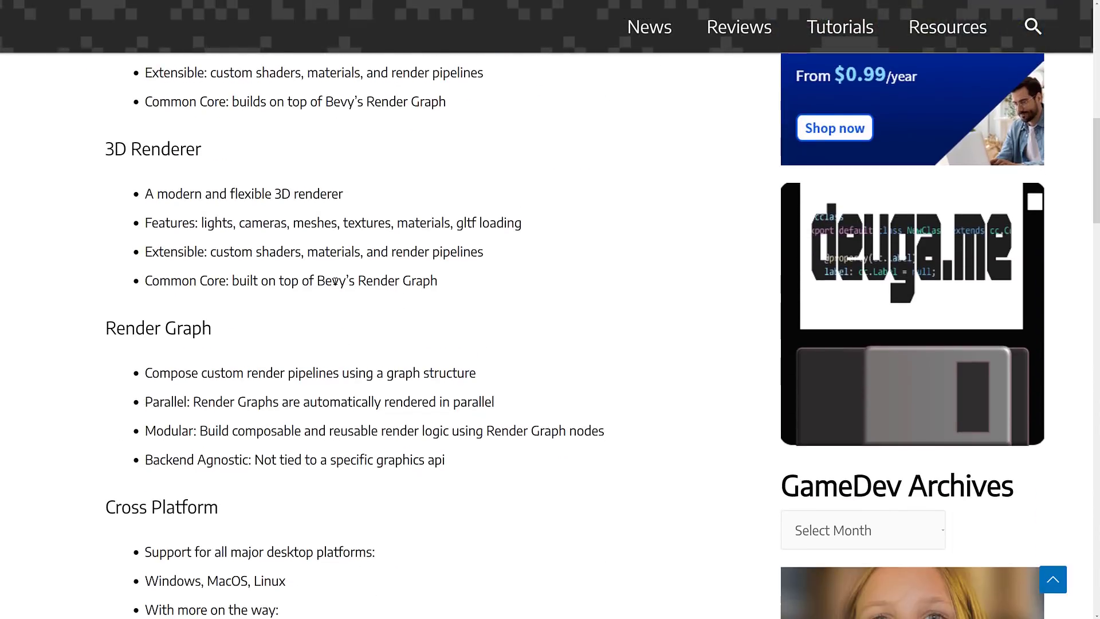
scroll(427, 321, up, 20)
scroll(503, 346, up, 2)
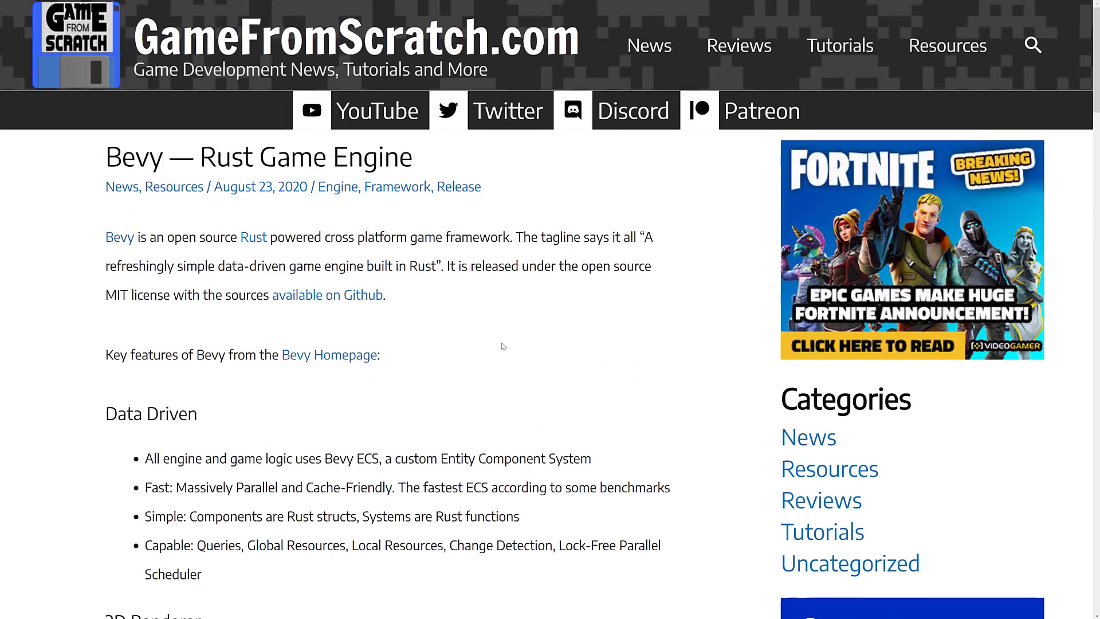
key(ctrl+Tab)
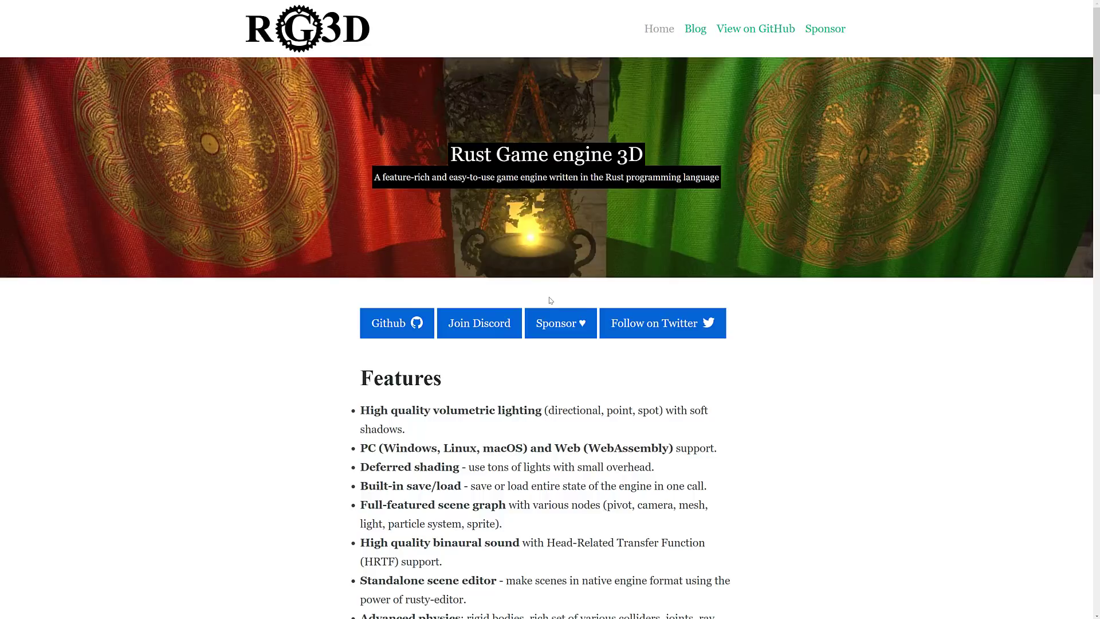
Scroll the rg3d.rs homepage past Features and rusty-editor down to the Station Iapetus showcase.
scroll(550, 300, down, 2)
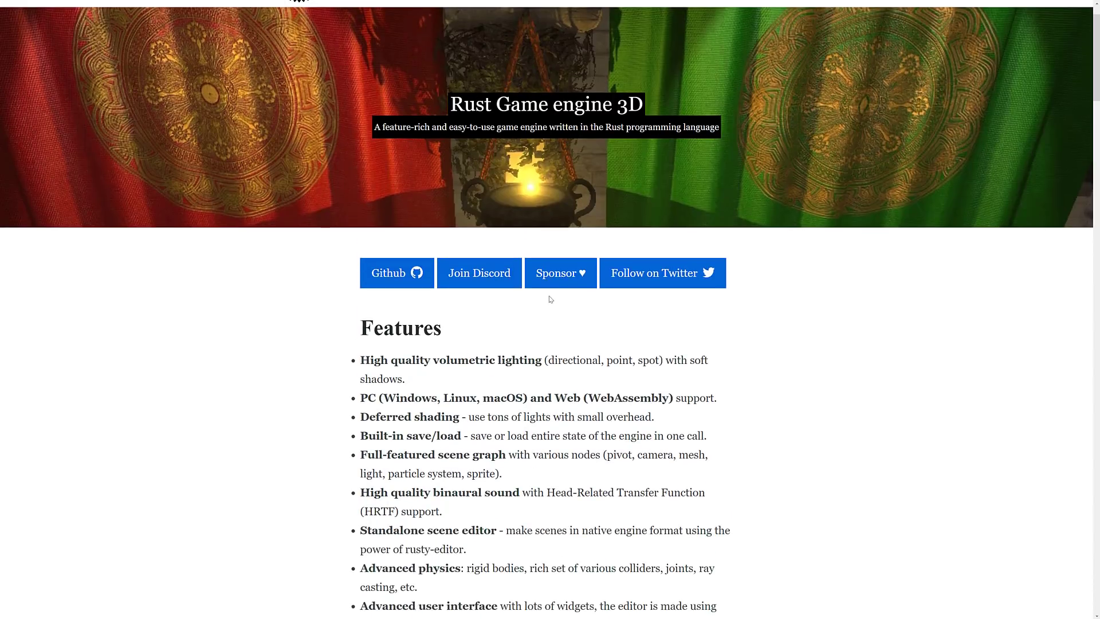
scroll(441, 321, down, 1)
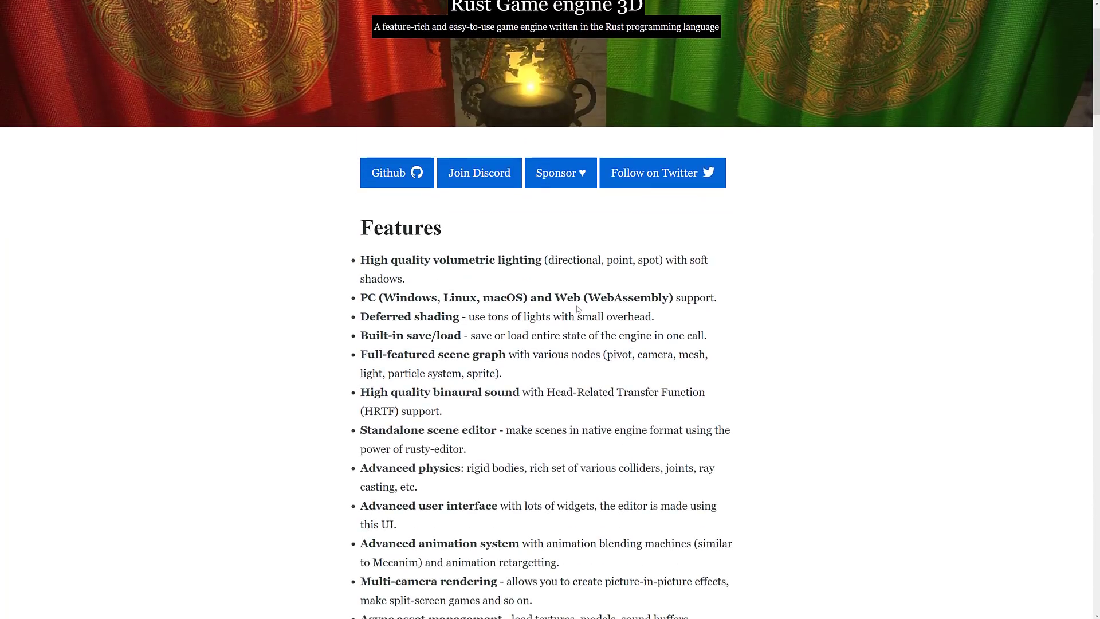
scroll(582, 297, down, 2)
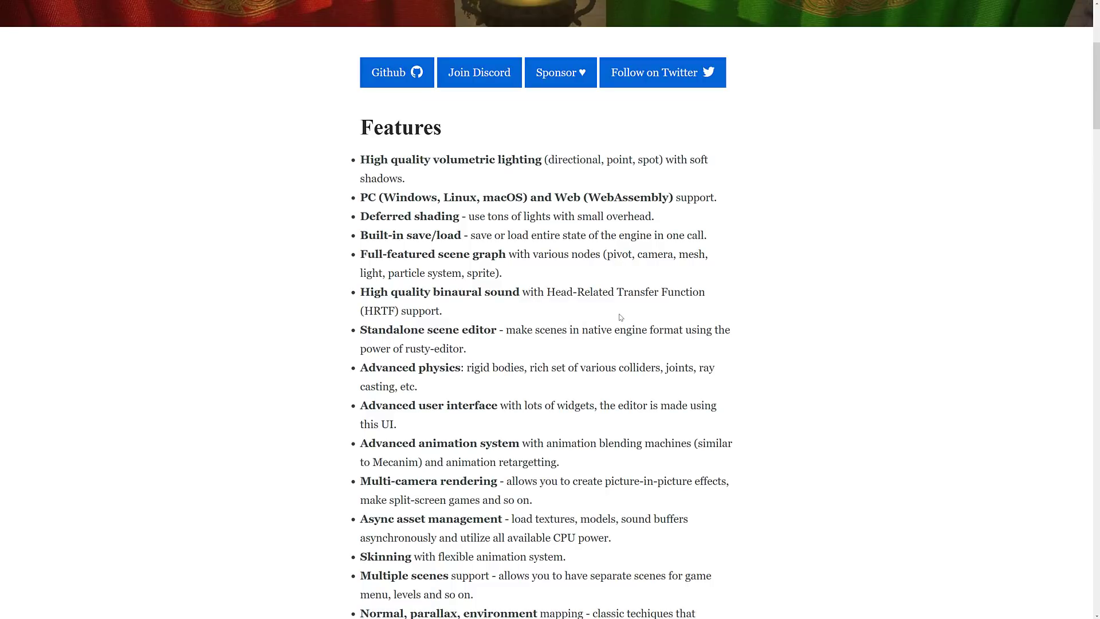
scroll(646, 319, down, 1)
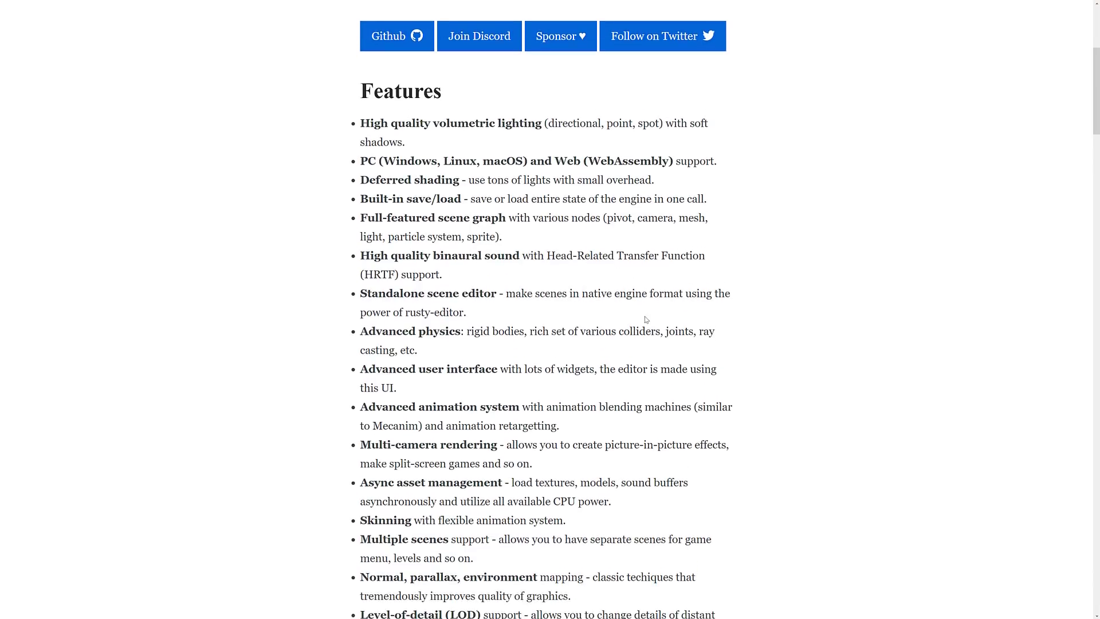
scroll(641, 340, down, 3)
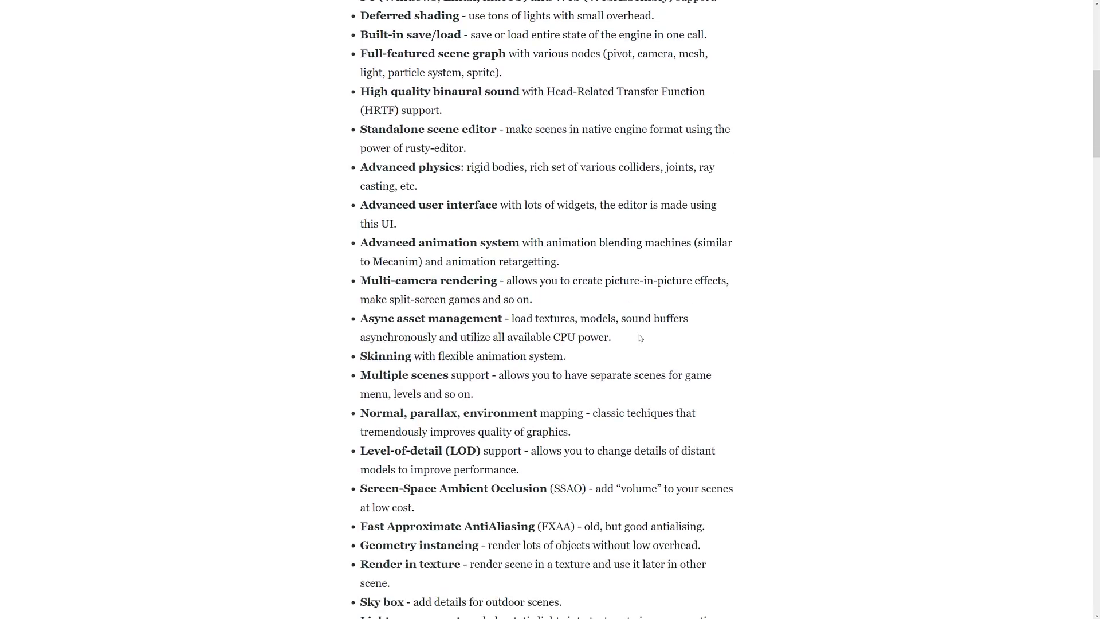
scroll(641, 339, down, 1)
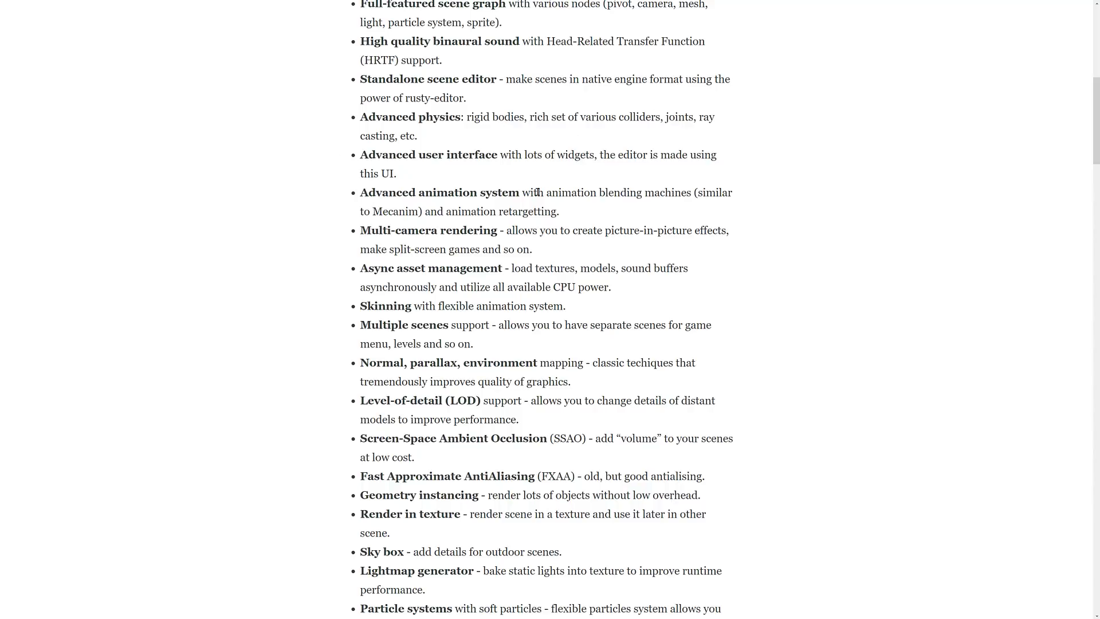
scroll(531, 174, down, 1)
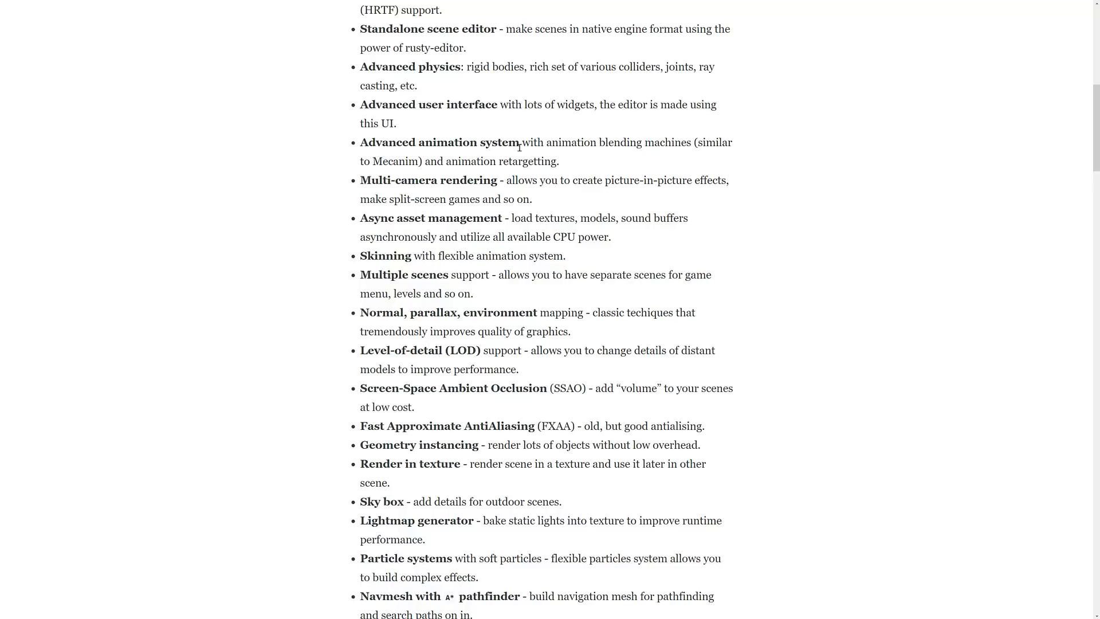
scroll(501, 156, down, 1)
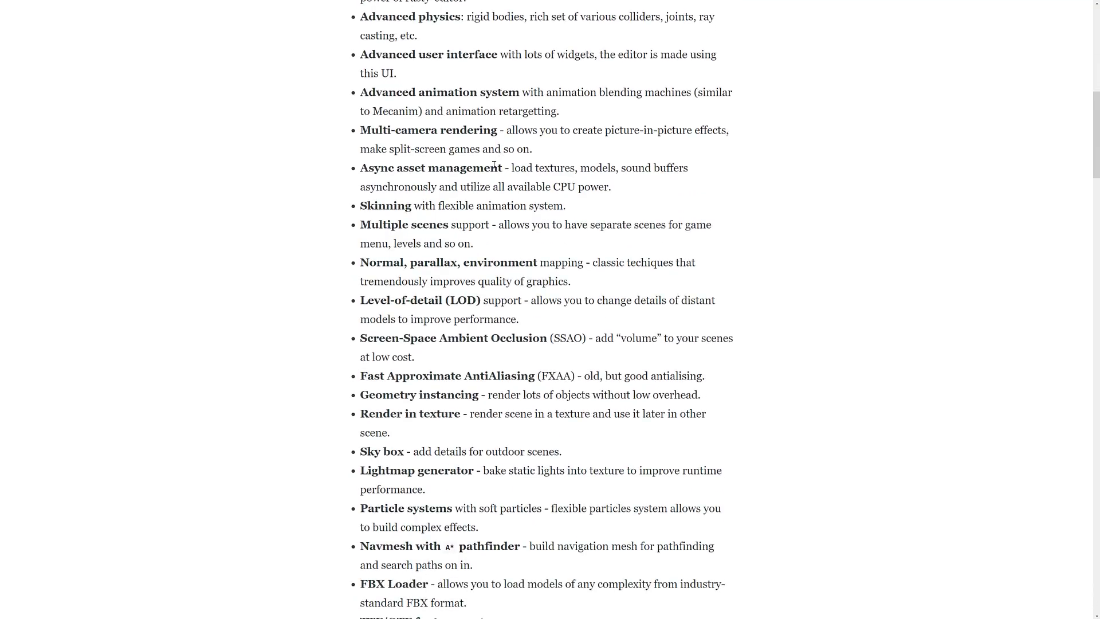
scroll(497, 162, down, 2)
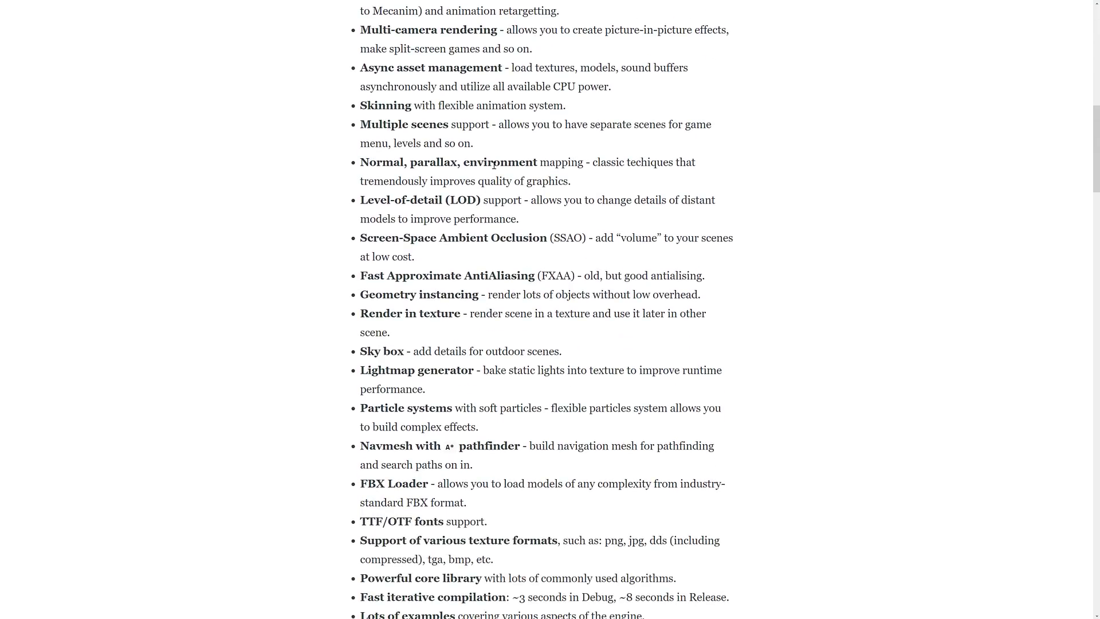
scroll(494, 165, down, 1)
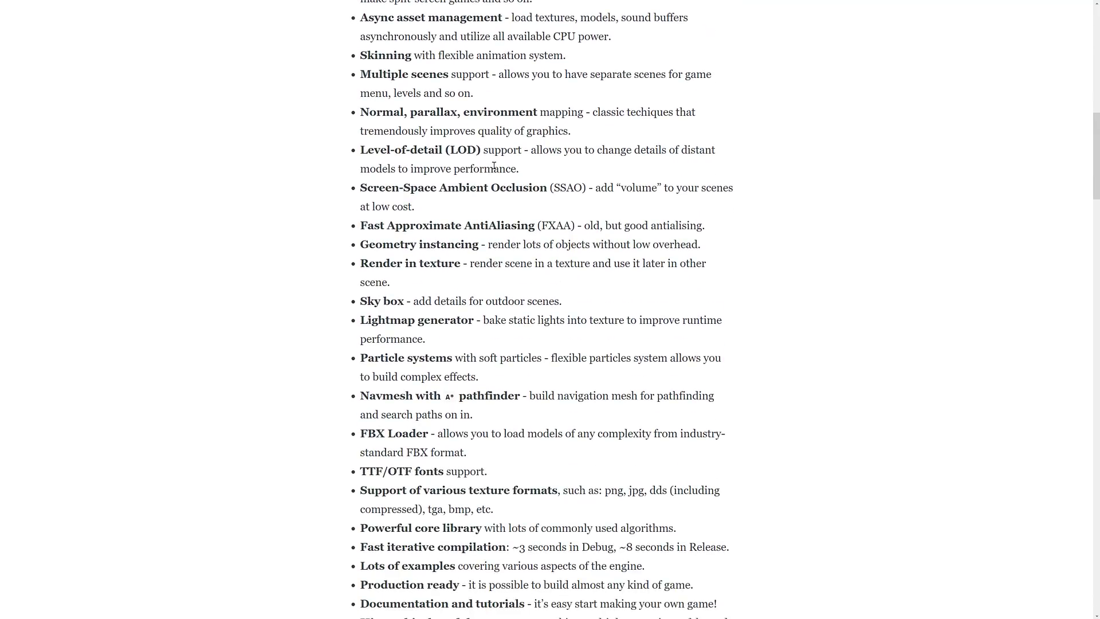
scroll(519, 149, down, 2)
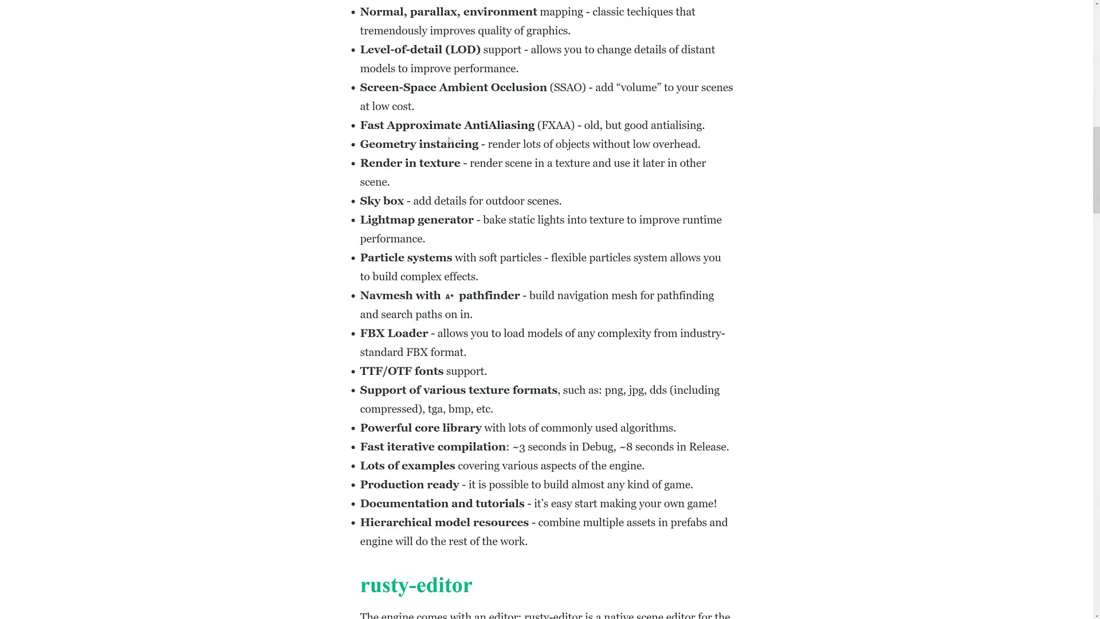
scroll(725, 295, down, 1)
scroll(724, 295, down, 1)
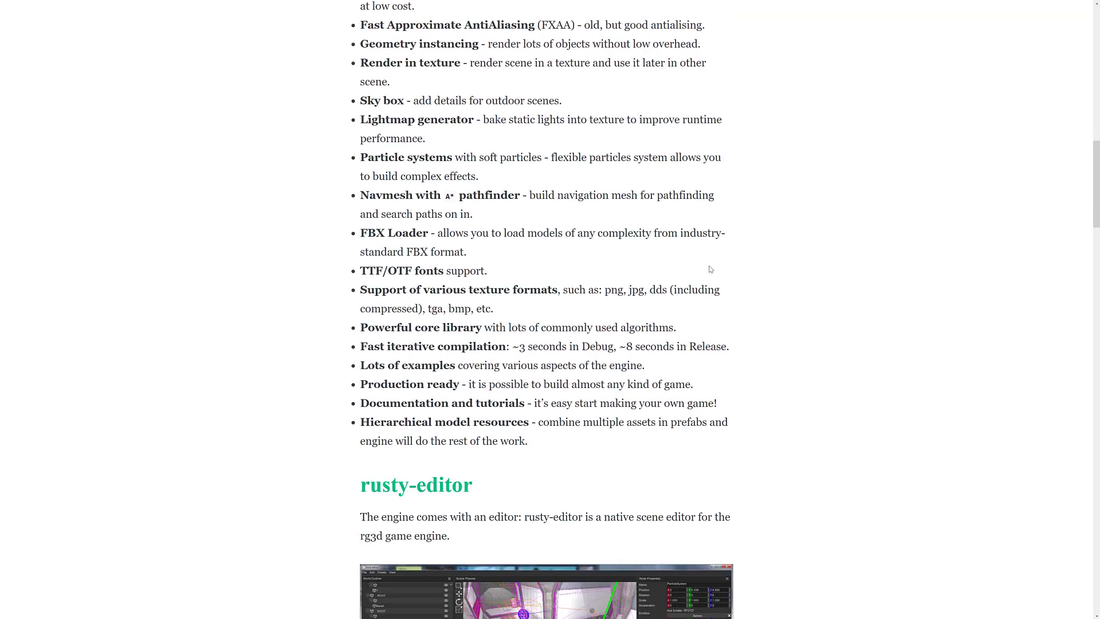
scroll(710, 267, down, 1)
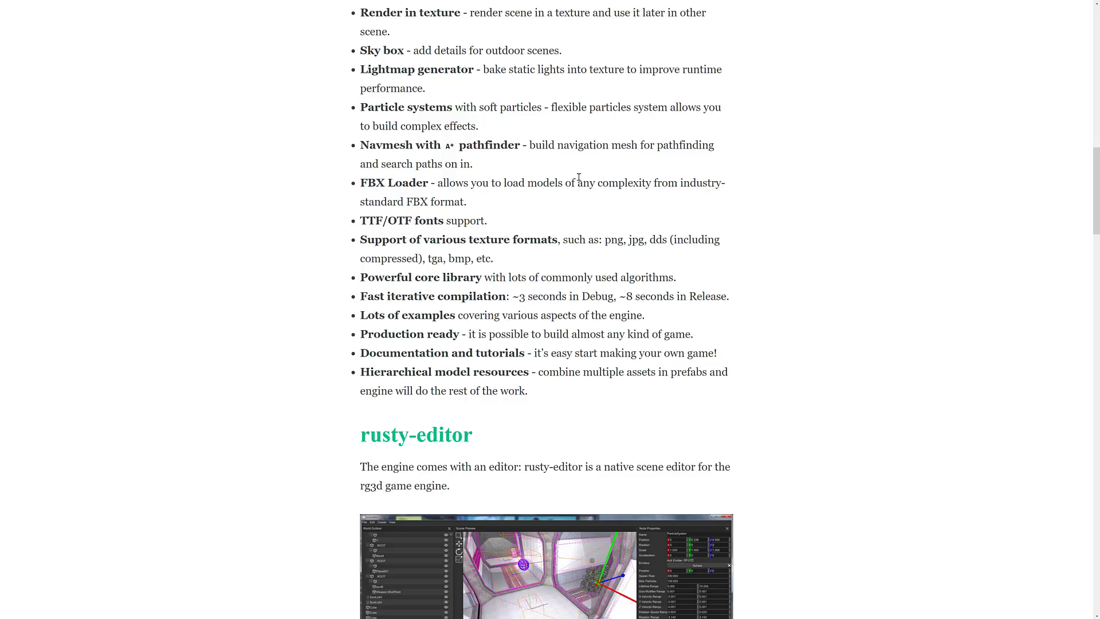
scroll(579, 177, down, 1)
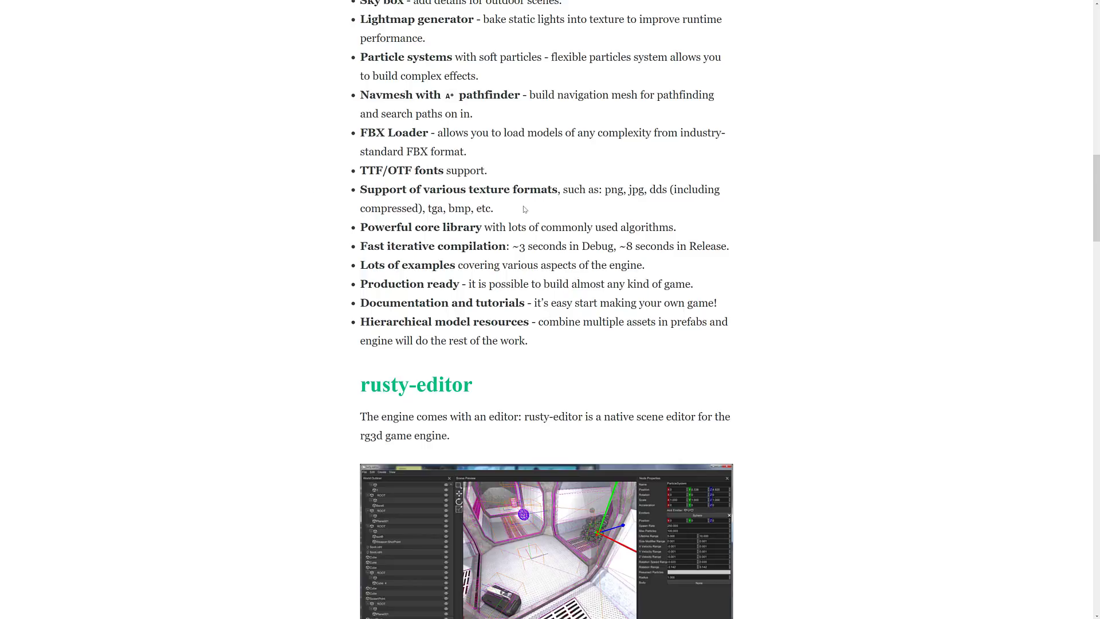
scroll(525, 220, down, 1)
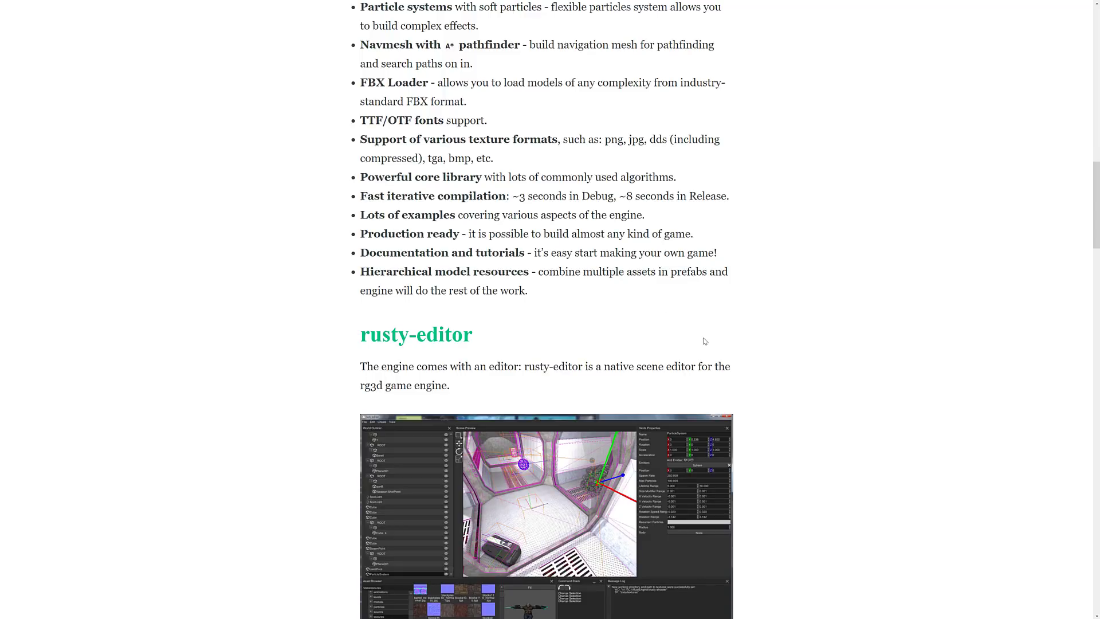
scroll(585, 267, down, 18)
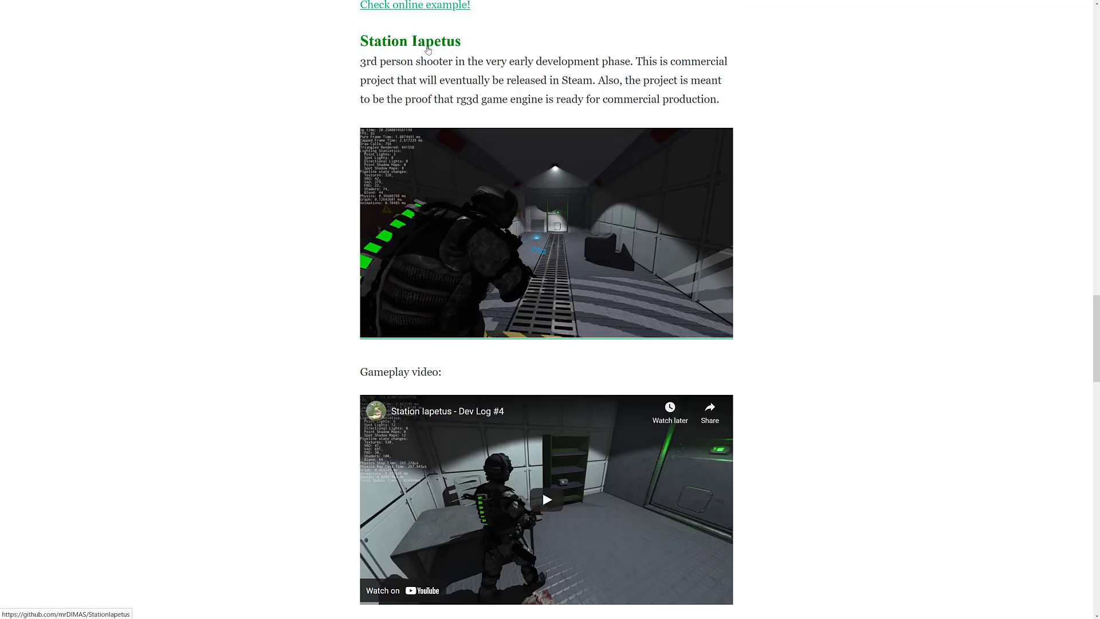
Scroll through the Examples, Showcase and rusty-editor sections, then back up to Features.
scroll(599, 355, down, 13)
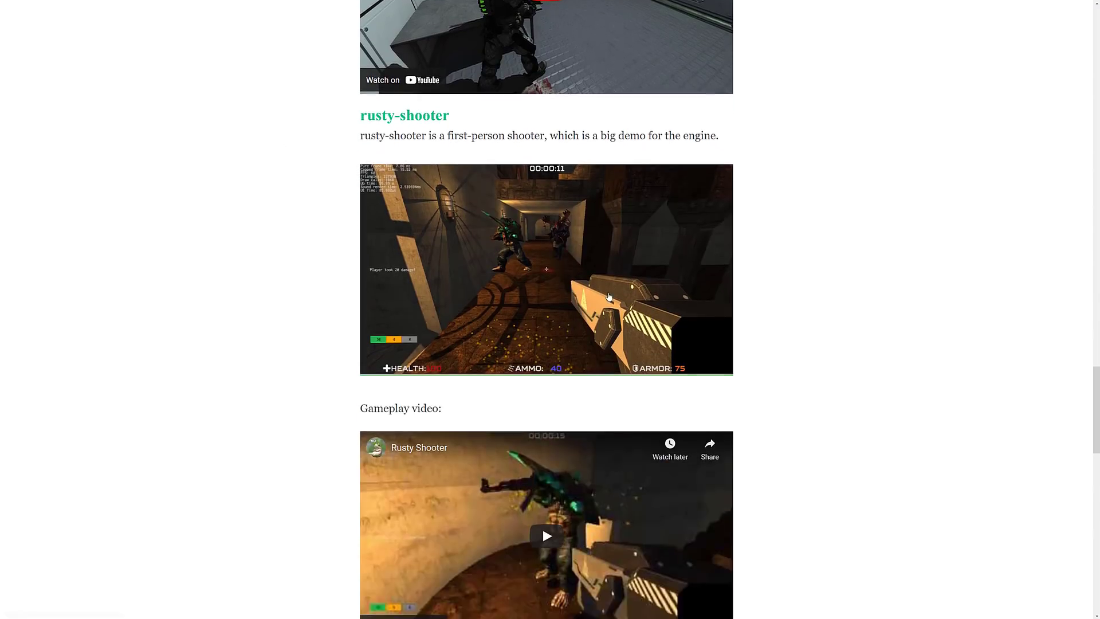
scroll(600, 356, down, 1)
scroll(601, 258, up, 12)
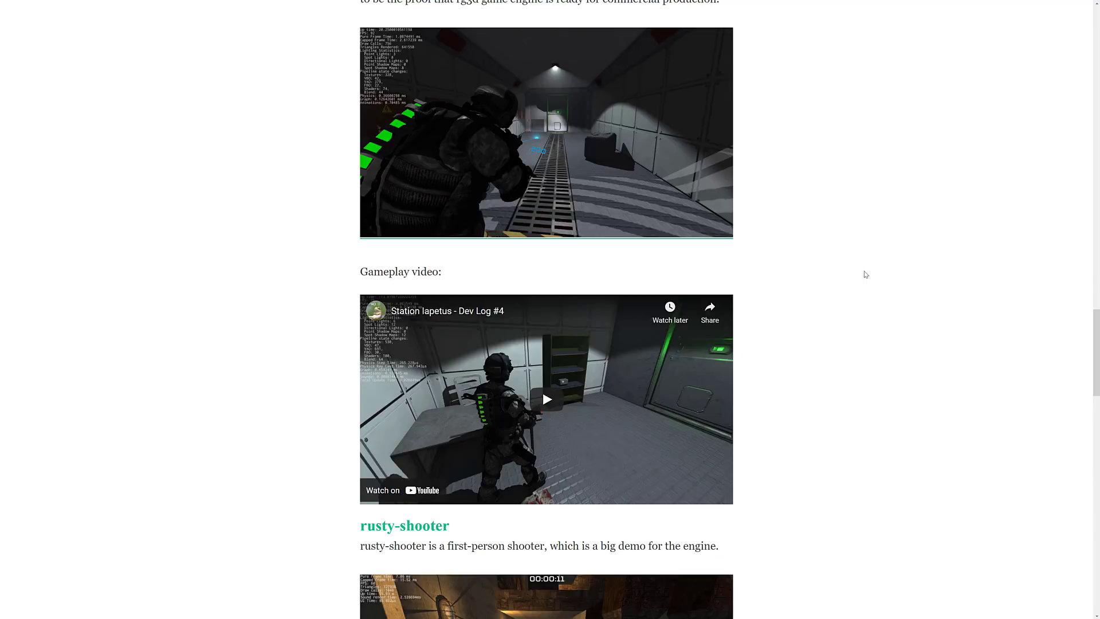
scroll(866, 274, down, 13)
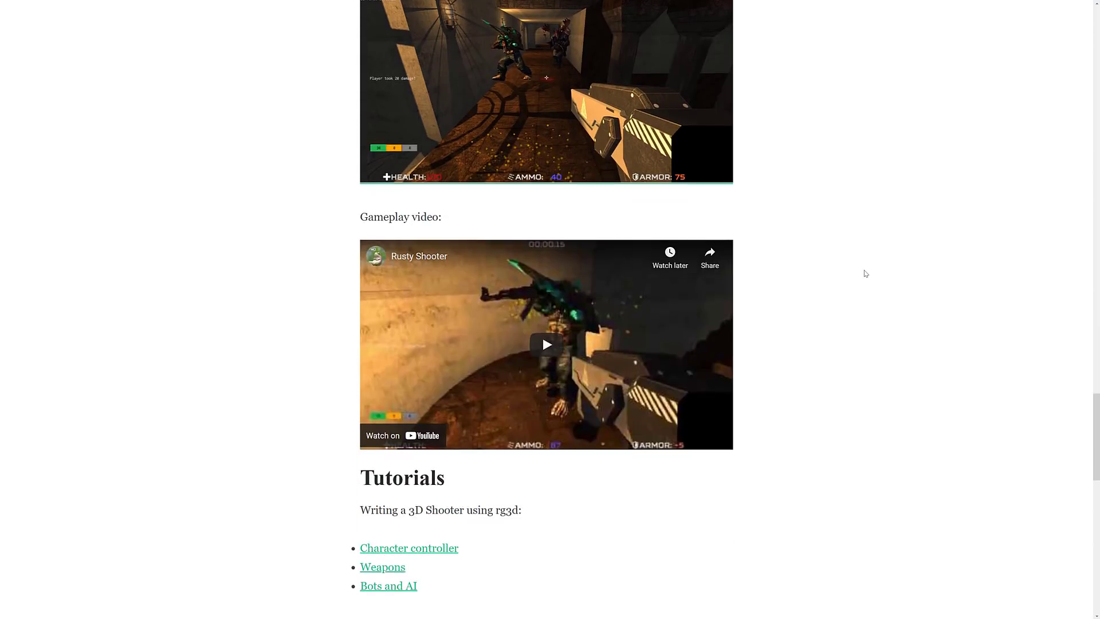
scroll(866, 274, down, 4)
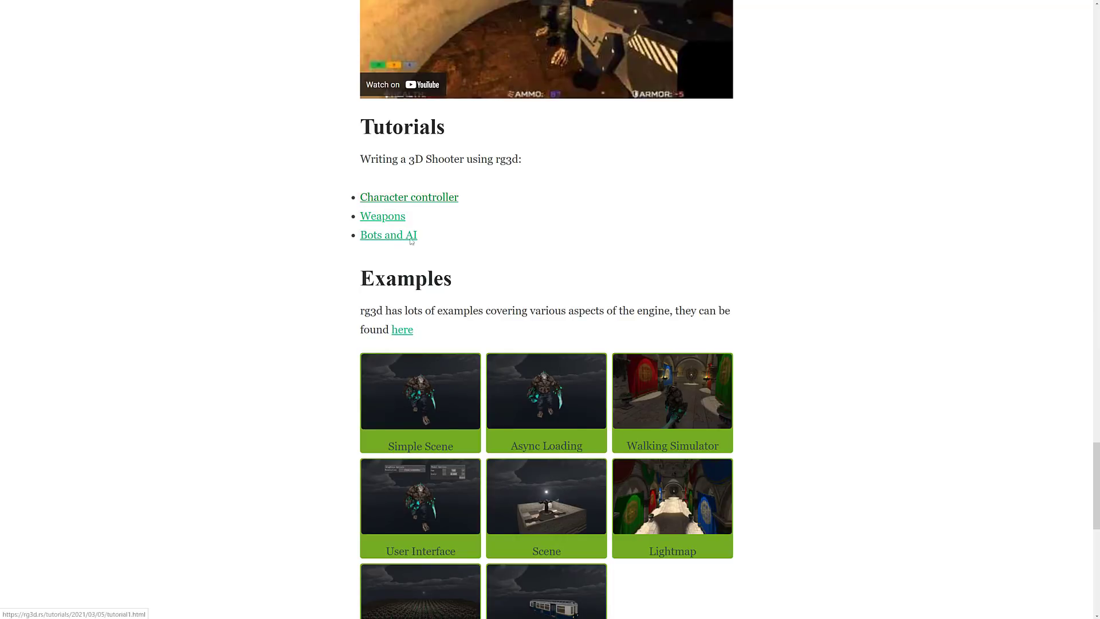
scroll(630, 392, down, 1)
scroll(727, 376, down, 4)
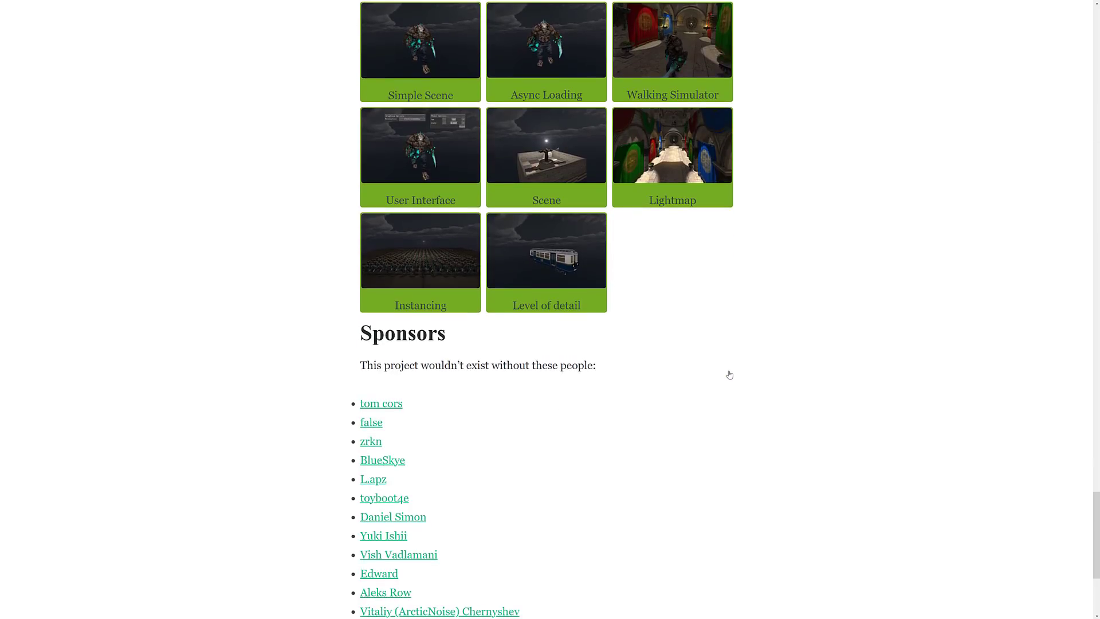
scroll(729, 358, up, 3)
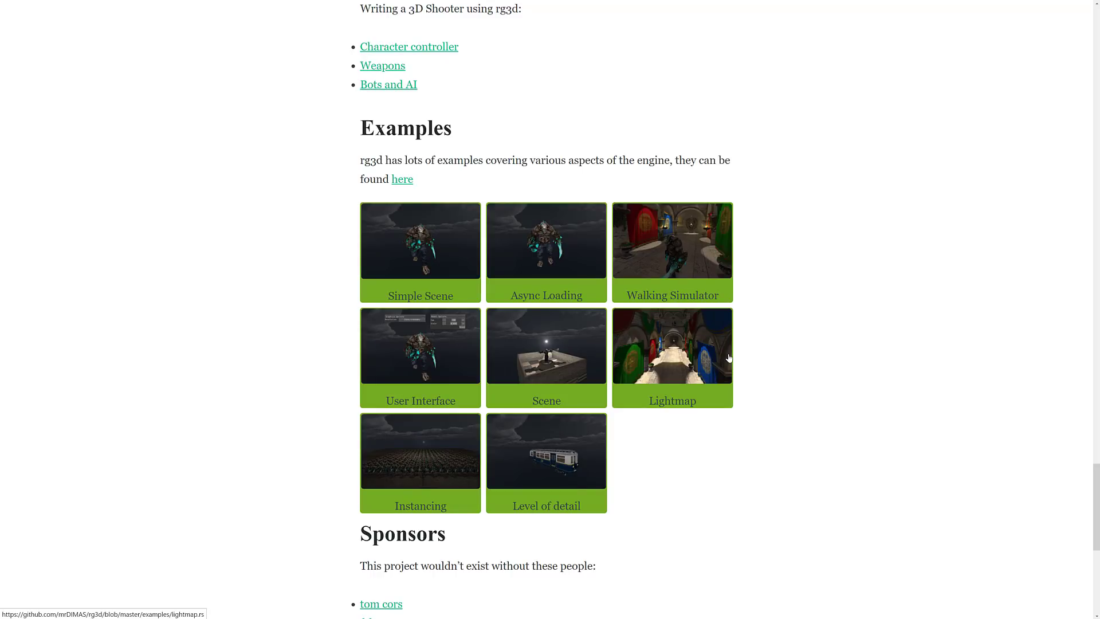
scroll(729, 358, up, 9)
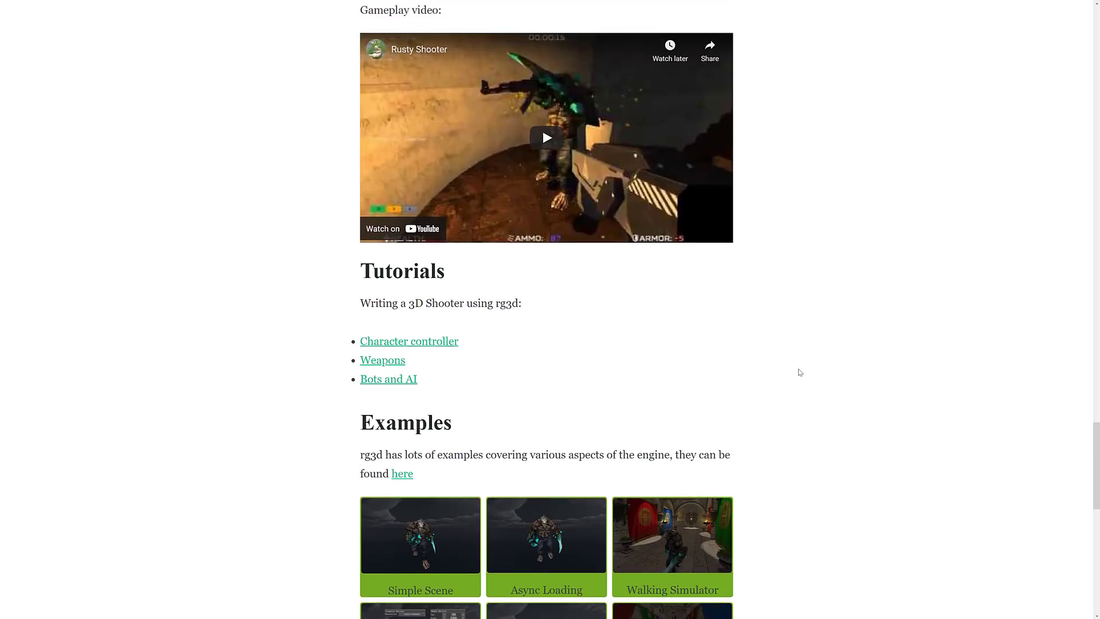
scroll(795, 369, up, 8)
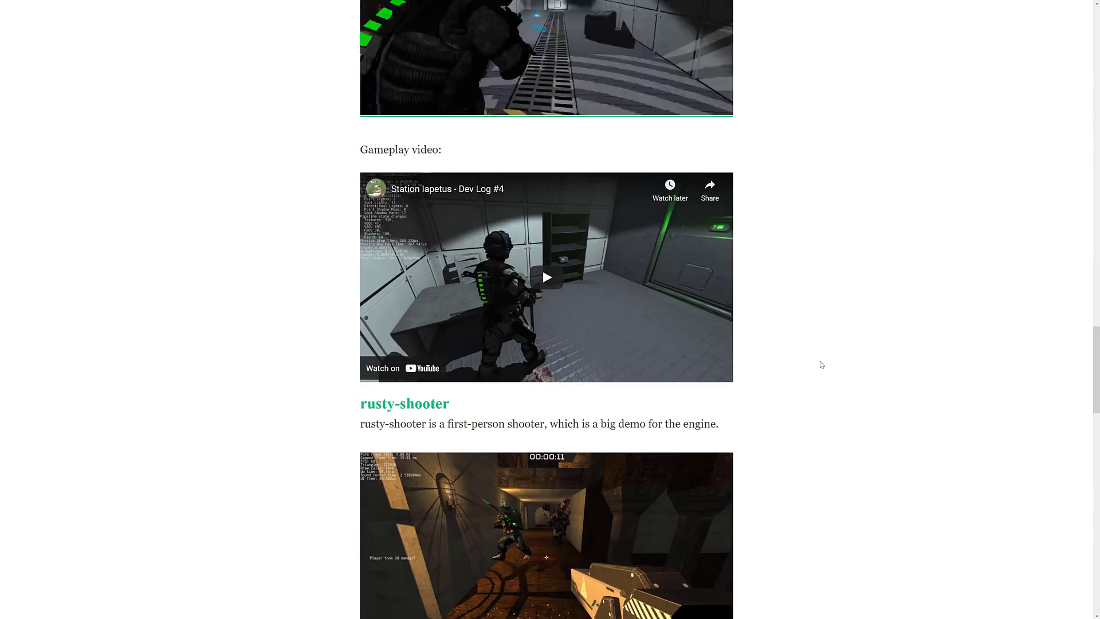
scroll(820, 360, up, 14)
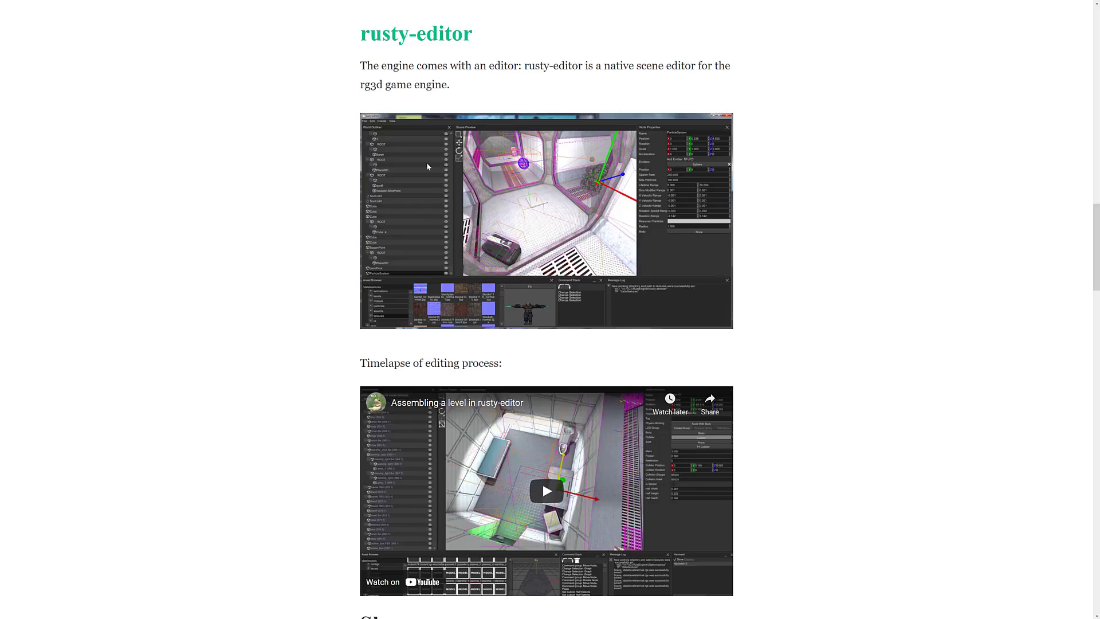
scroll(811, 260, up, 10)
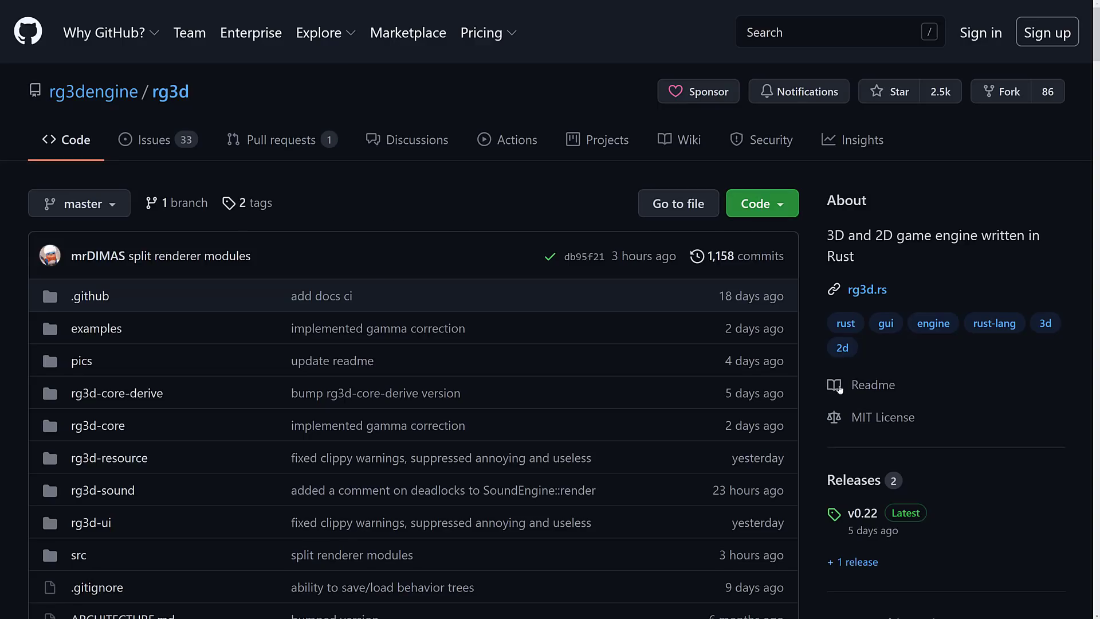
Copy the rg3d repository's HTTPS clone URL from the GitHub Code menu.
drag(924, 411, 838, 425)
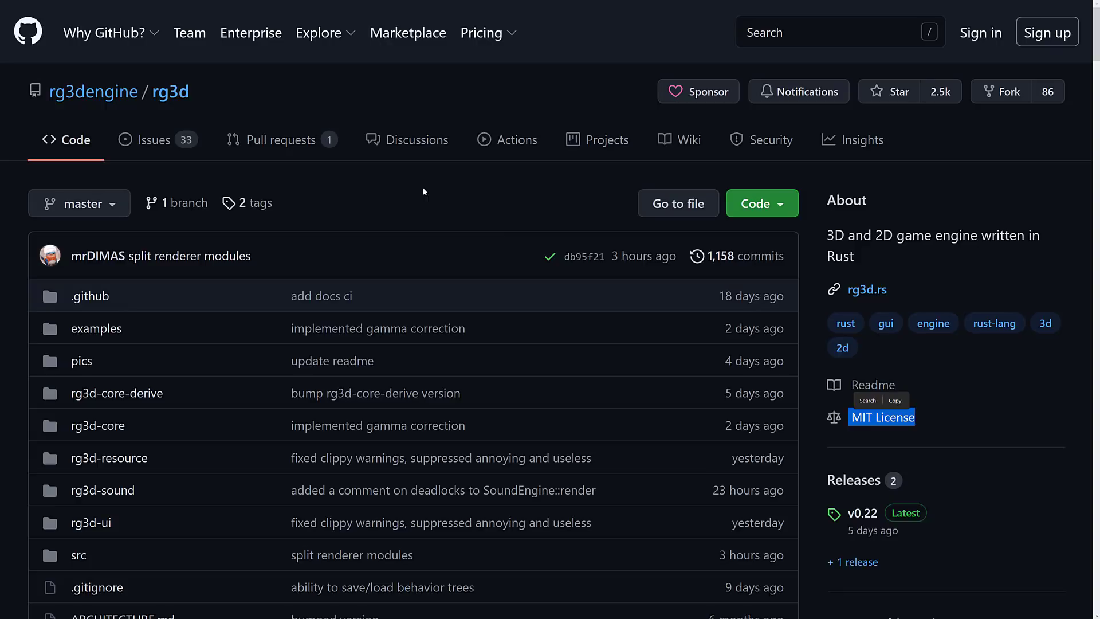
scroll(462, 352, down, 1)
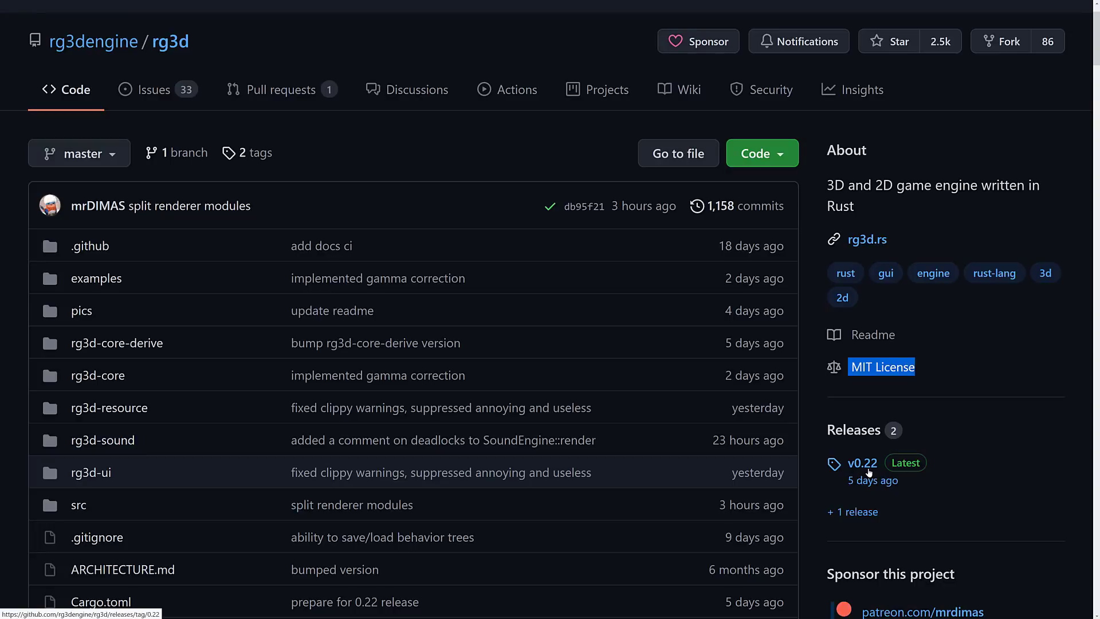
scroll(869, 472, up, 1)
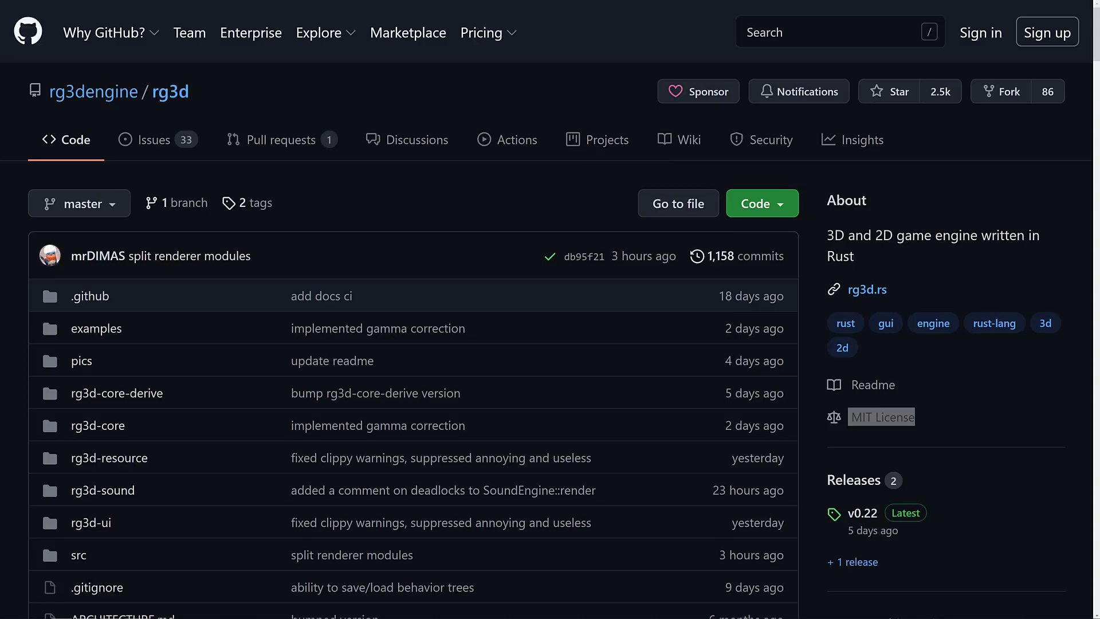
click(755, 205)
click(763, 301)
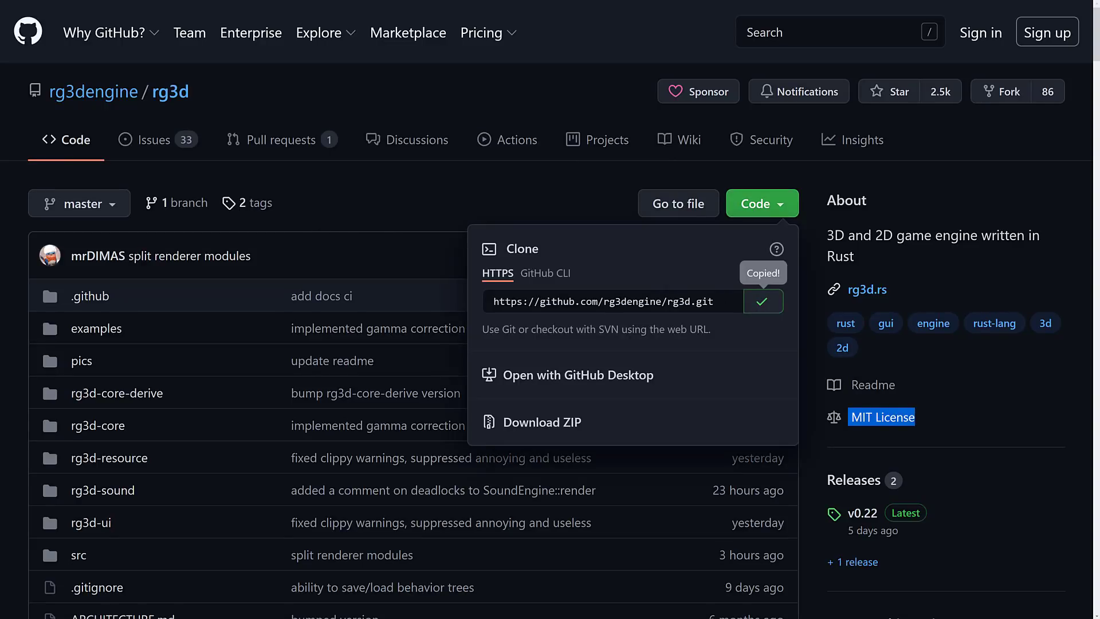
Launch Command Prompt from Windows search with cmd.
key(super)
text(cmd)
key(Return)
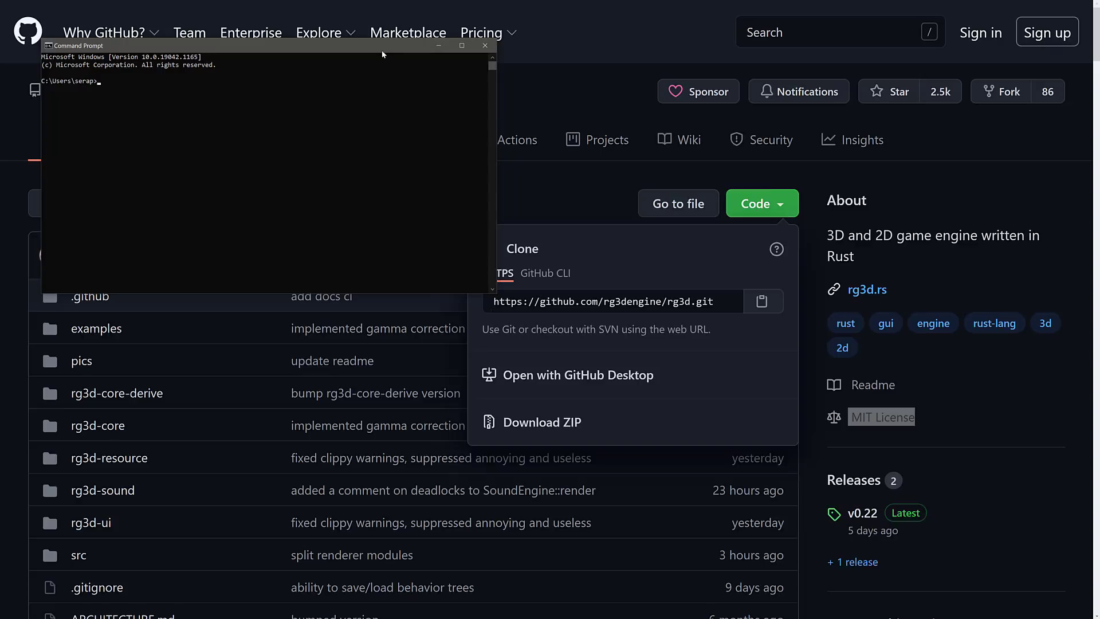
Enlarge the console window and run cargo to confirm Rust is installed.
drag(383, 53, 654, 180)
ctrl+scroll(673, 288, up, 3)
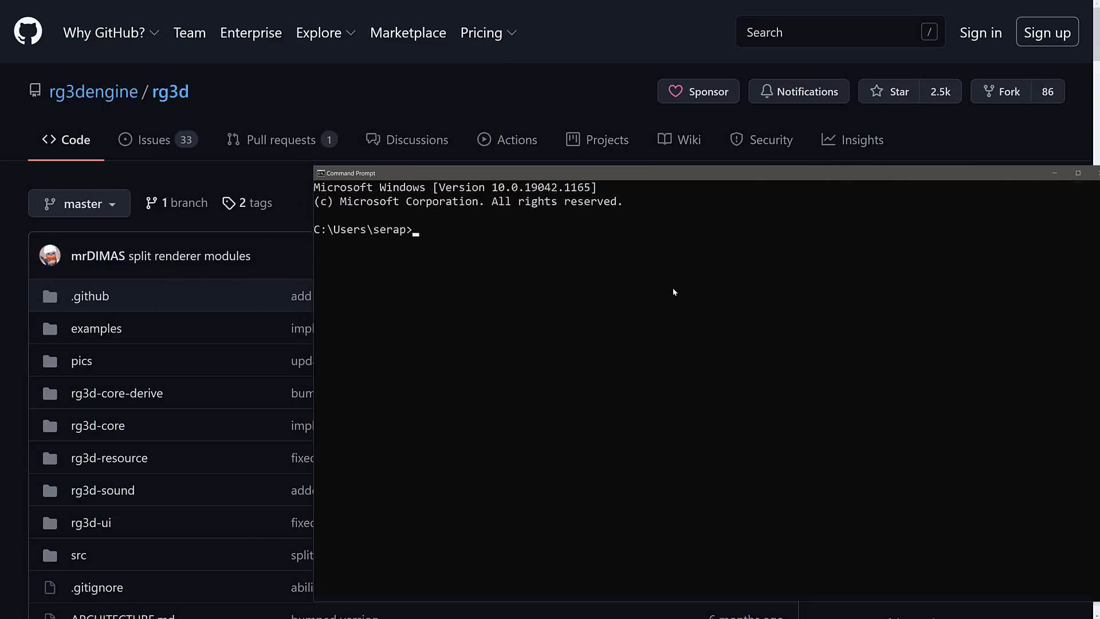
ctrl+scroll(672, 290, up, 2)
drag(433, 111, 477, 69)
ctrl+scroll(487, 149, up, 2)
text(cargo)
key(Return)
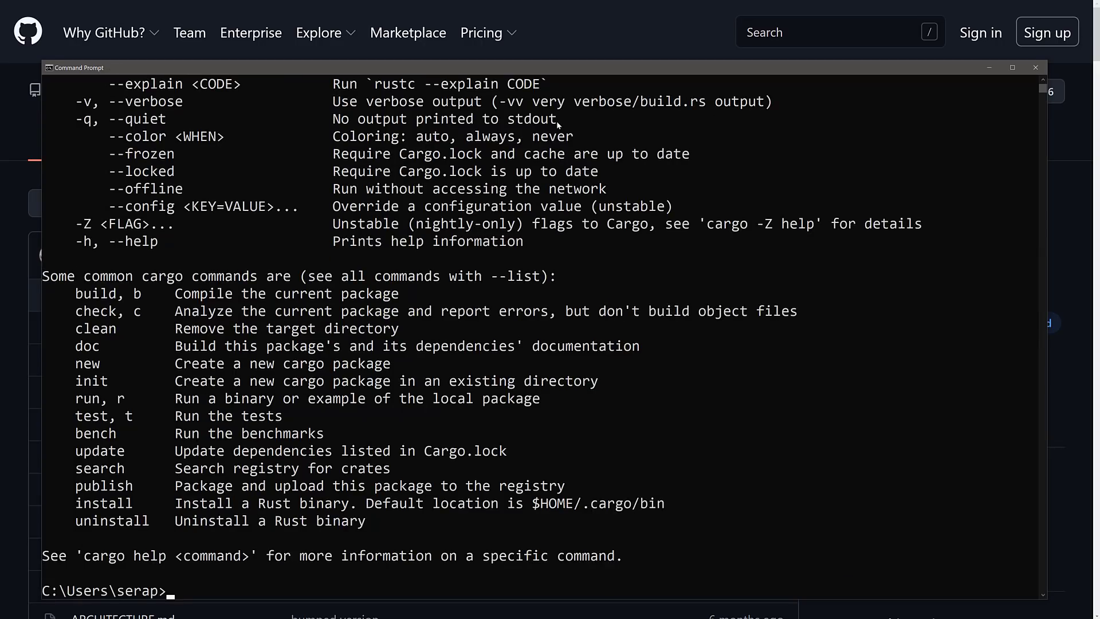
Change to C:\temp, clear the screen, and git clone the copied rg3d URL.
text(cd \temp)
key(Return)
text(cls)
key(Return)
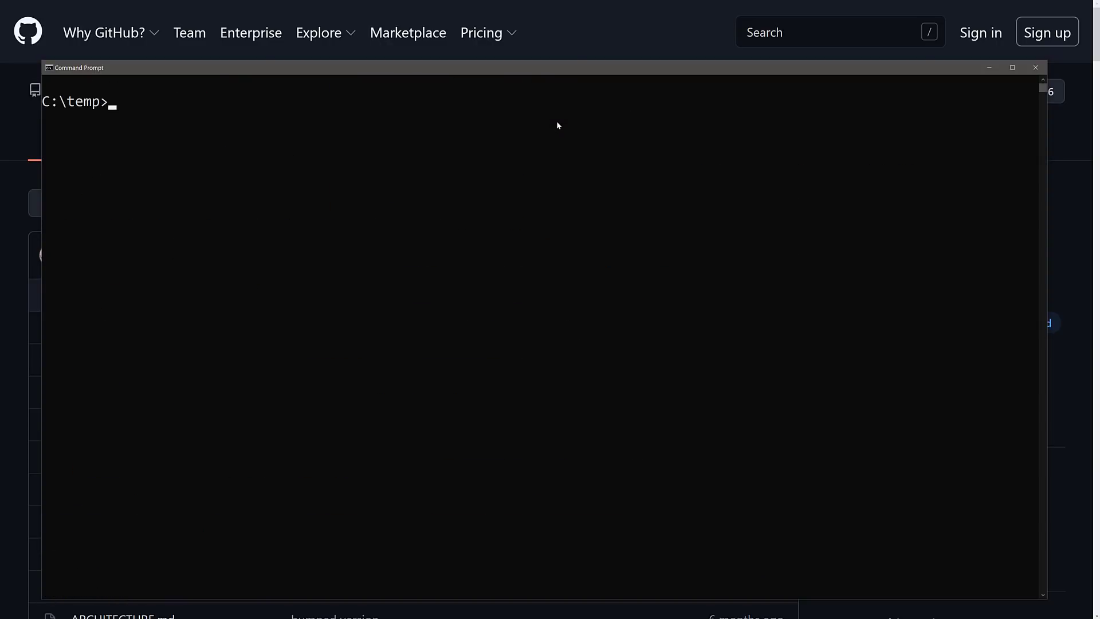
text(git clone)
key(ctrl+v)
key(Return)
List the cloned rg3d folder's contents and enter the explorer . command.
text(dir)
key(Return)
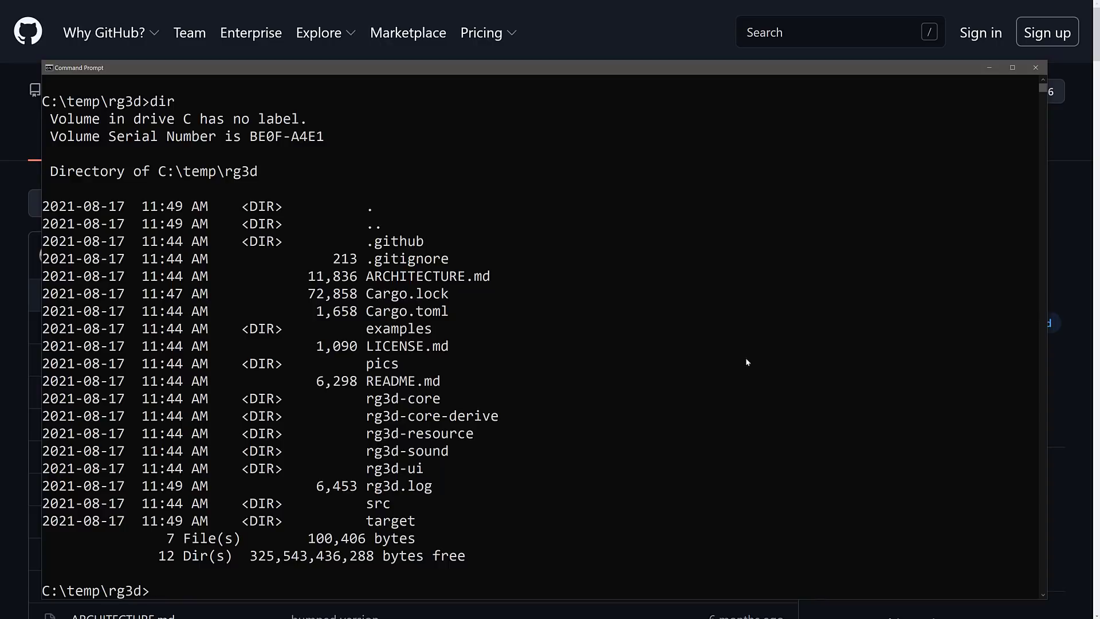
text(explorer .)
Open the rg3d folder in File Explorer and browse examples, src, then examples\data.
key(Return)
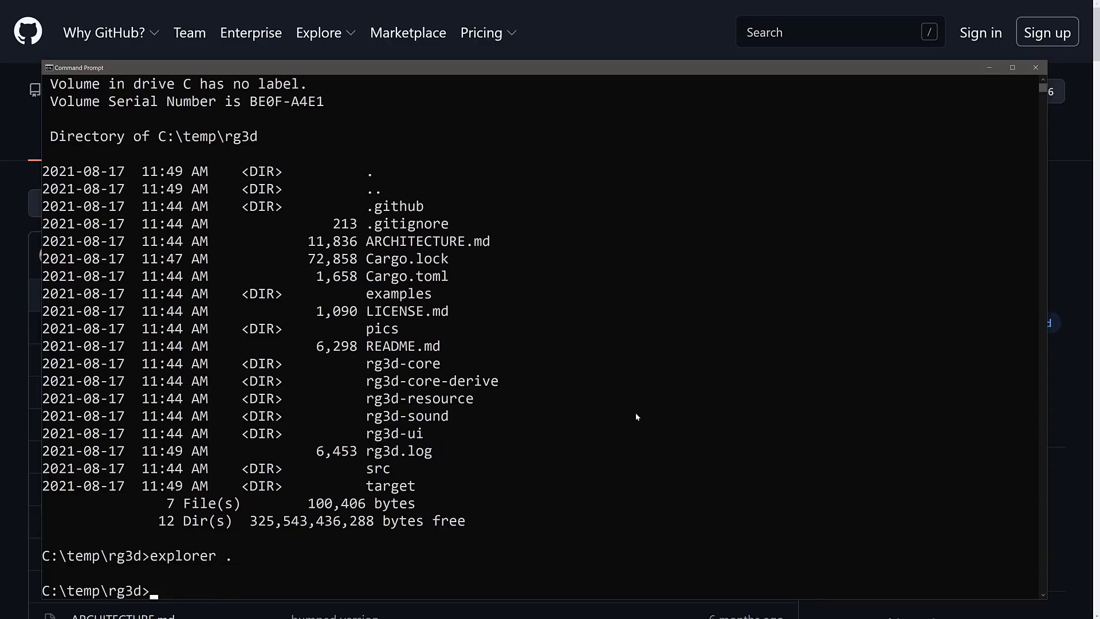
drag(788, 138, 490, 163)
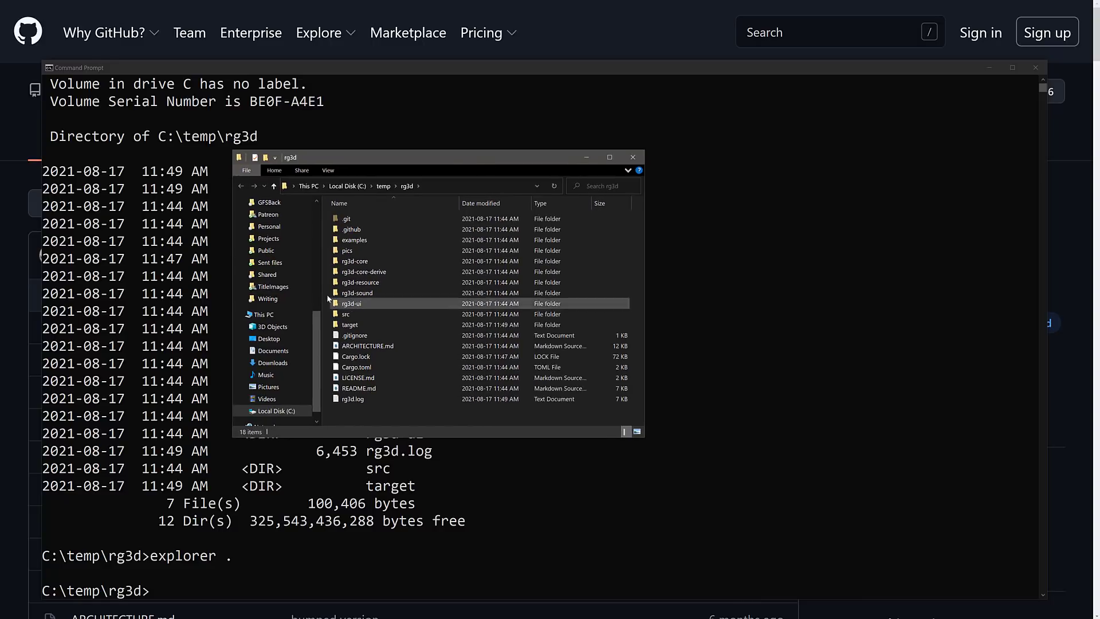
double_click(358, 240)
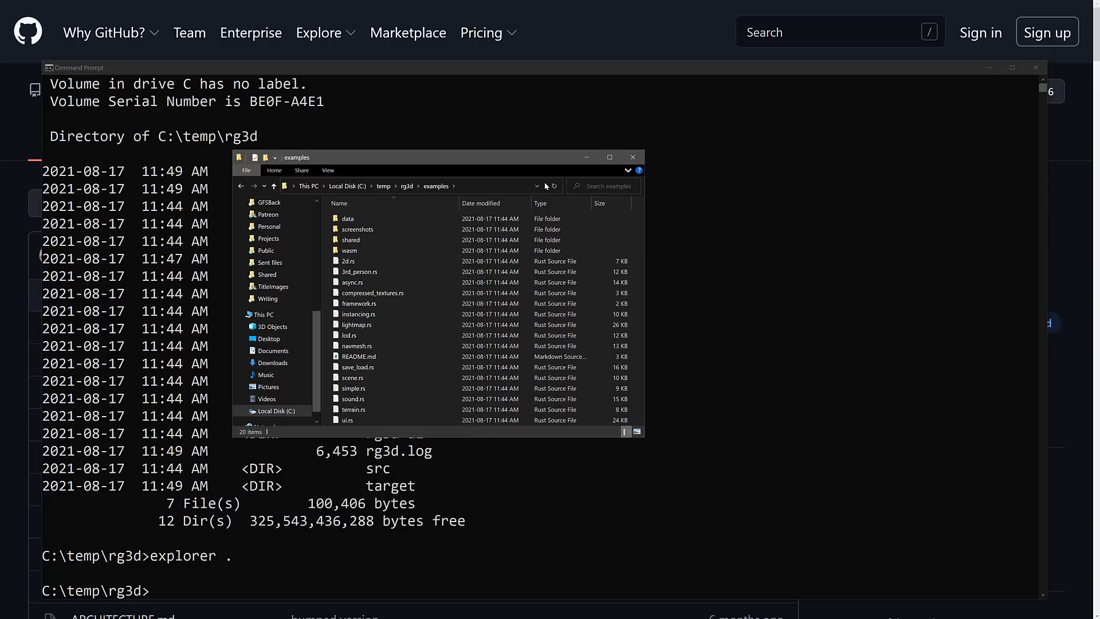
key(alt+Up)
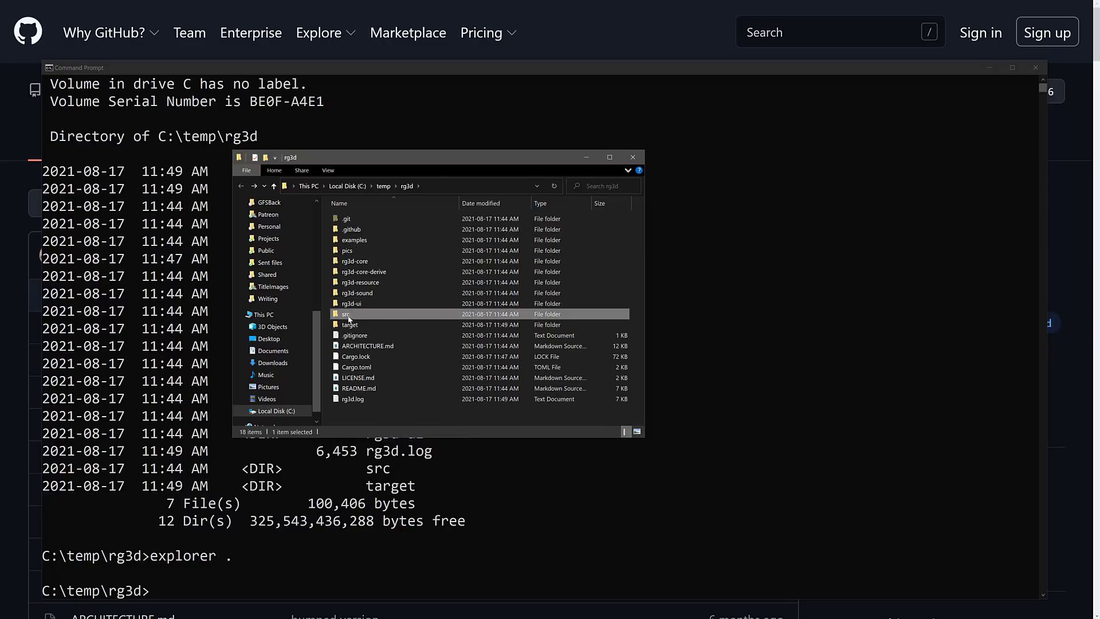
double_click(349, 319)
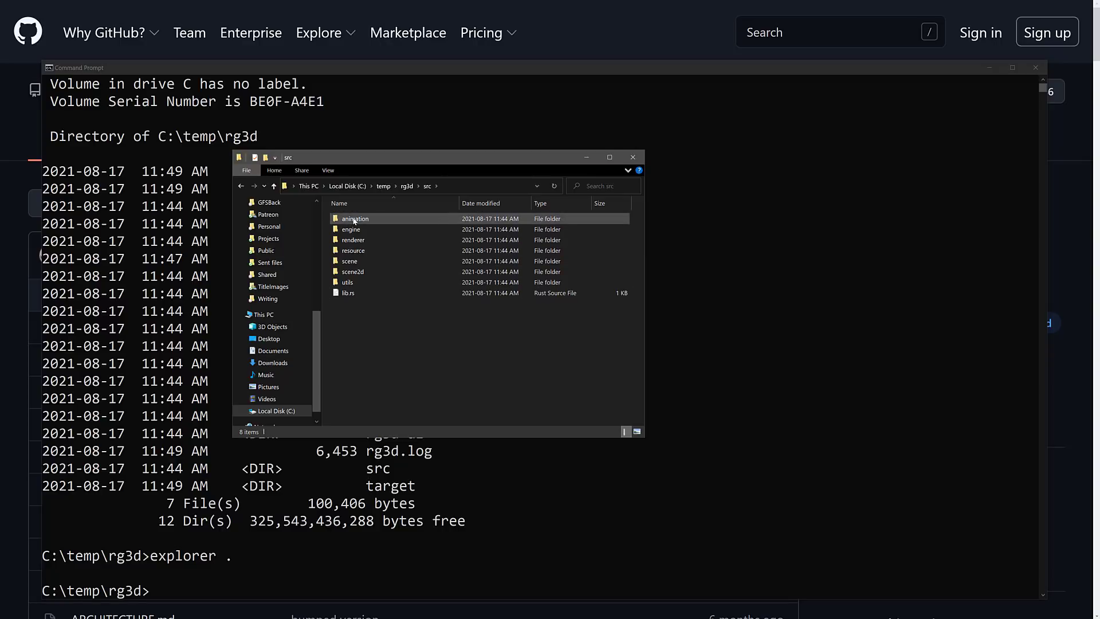
key(alt+Up)
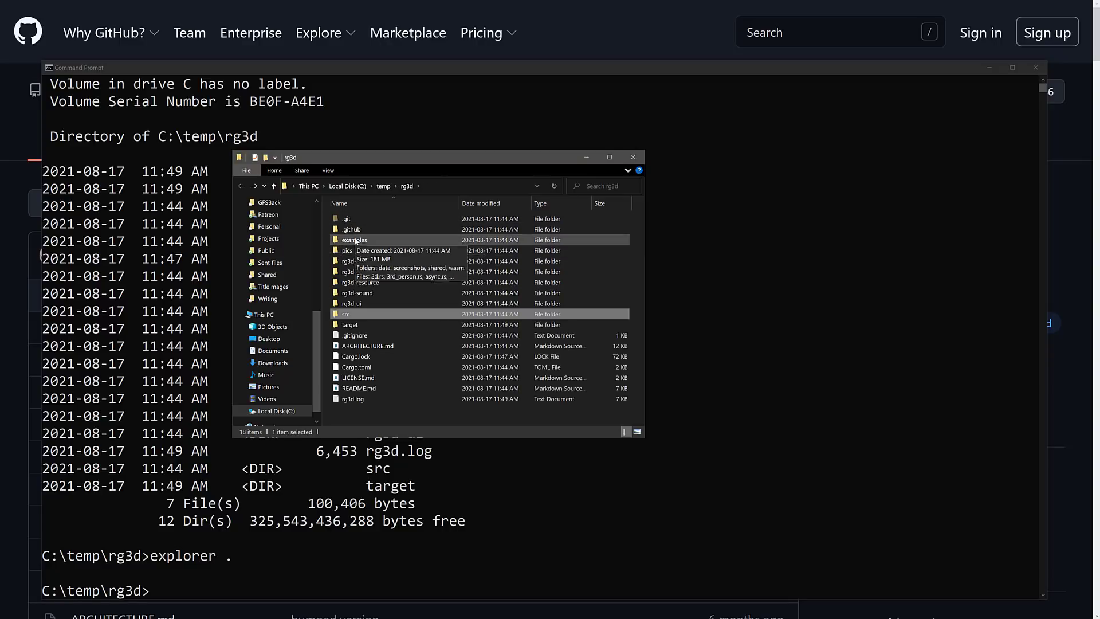
double_click(355, 242)
double_click(351, 219)
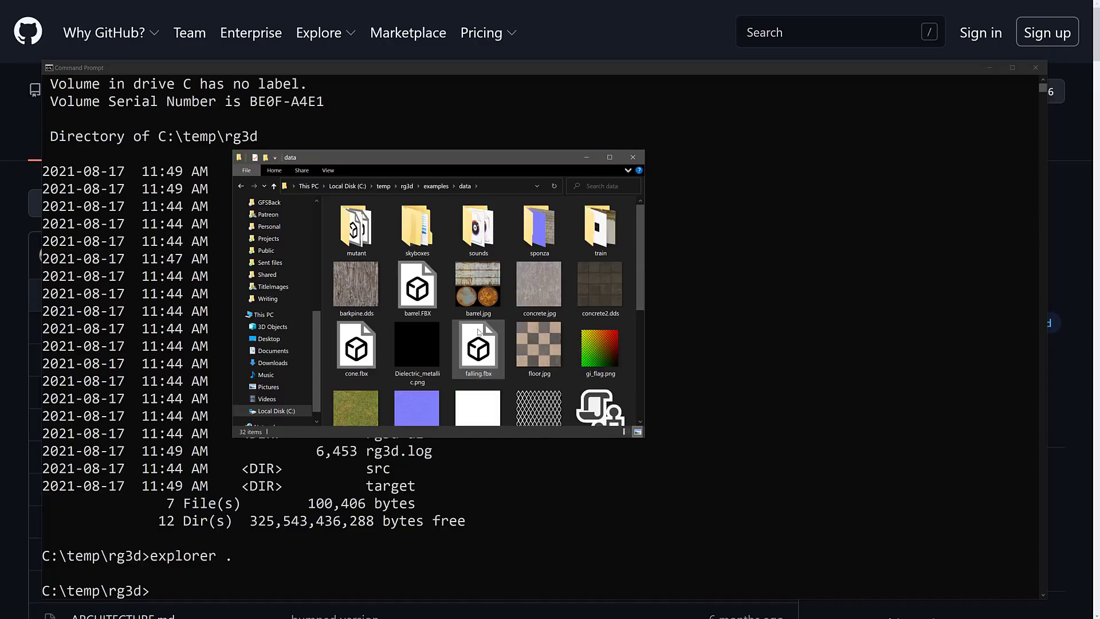
Close Explorer, list C:\temp\rg3d\examples, and open simple.rs in VS Code via code simple.rs.
click(633, 157)
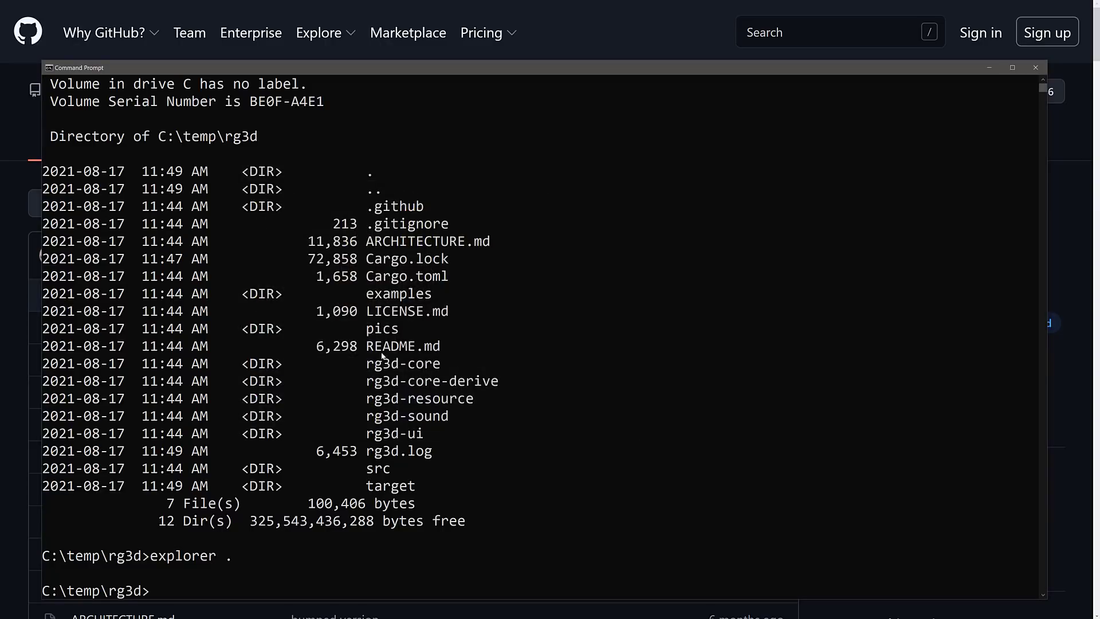
click(469, 450)
text(cd examples)
key(Return)
text(dir)
key(Return)
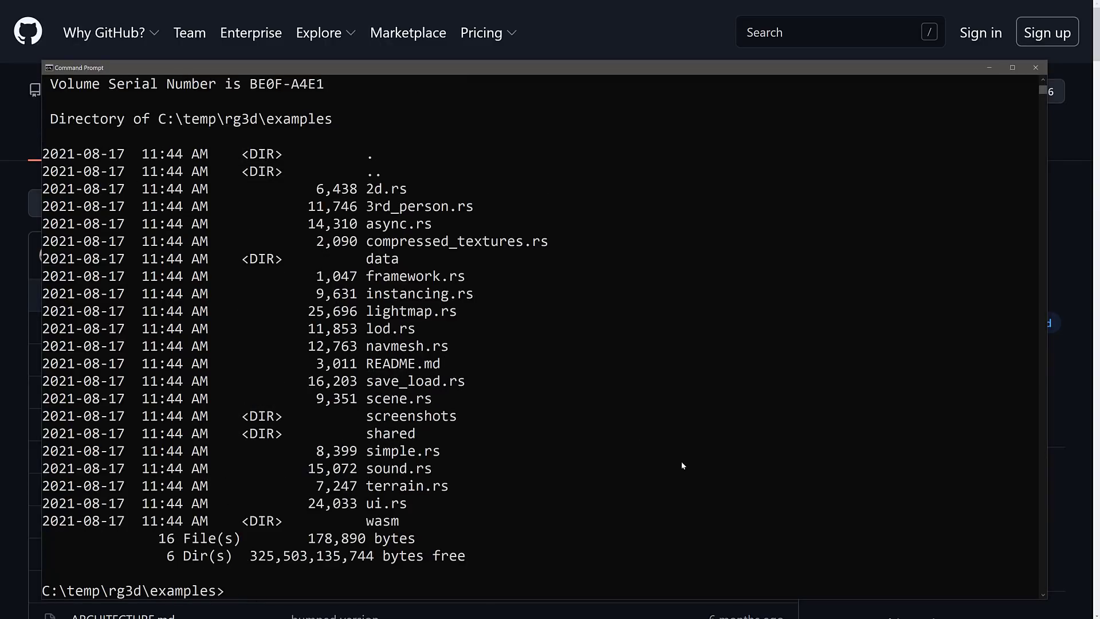
text(code )
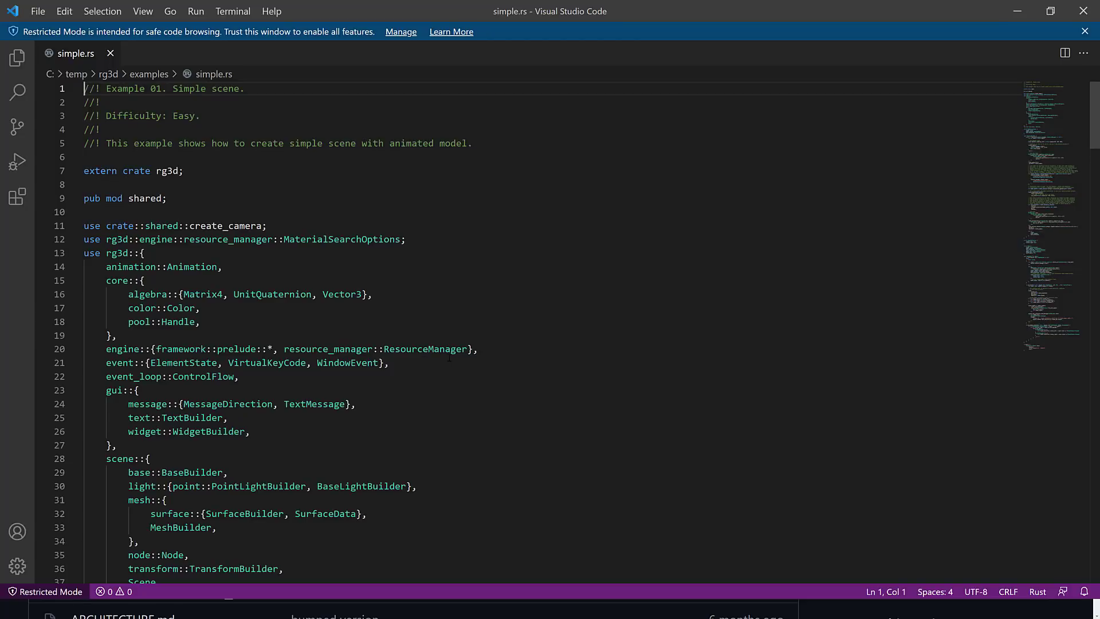
scroll(514, 361, down, 2)
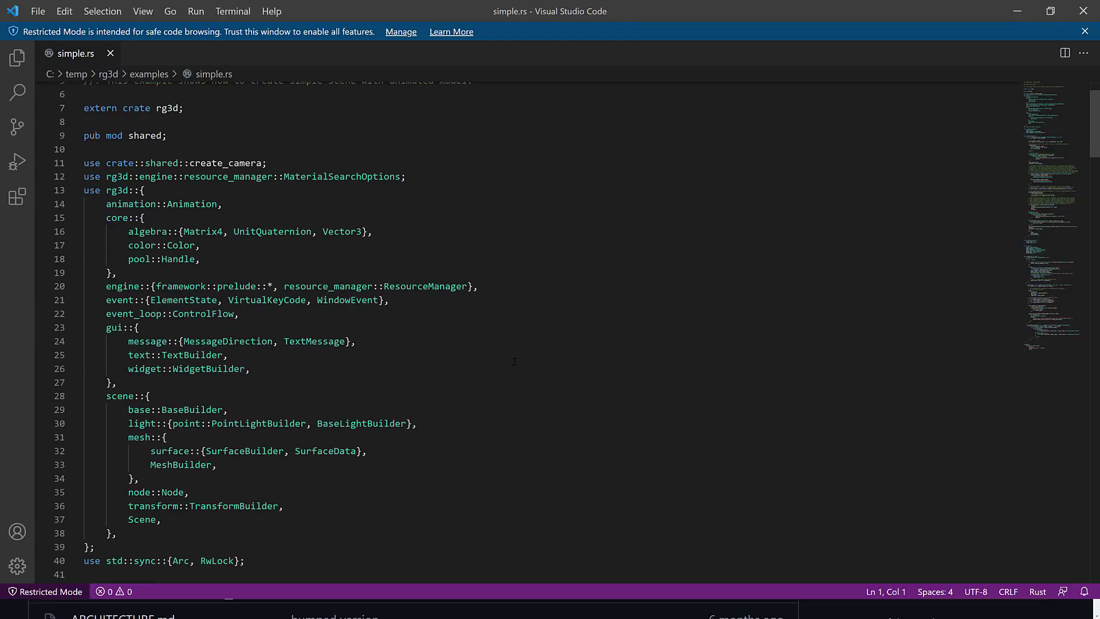
click(514, 362)
scroll(514, 362, down, 15)
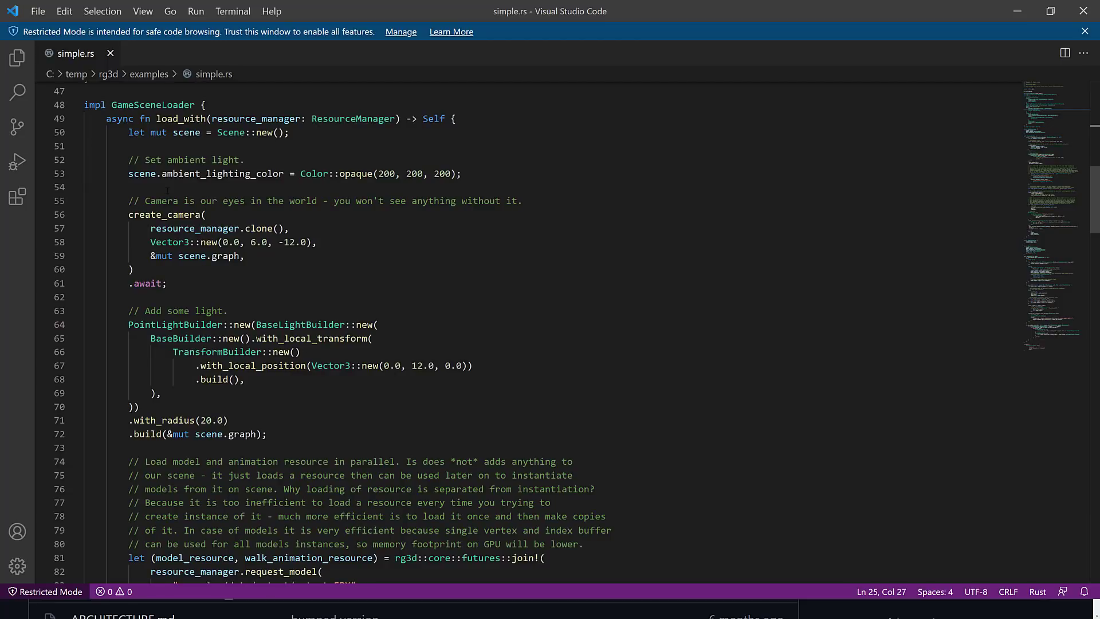
scroll(514, 361, down, 15)
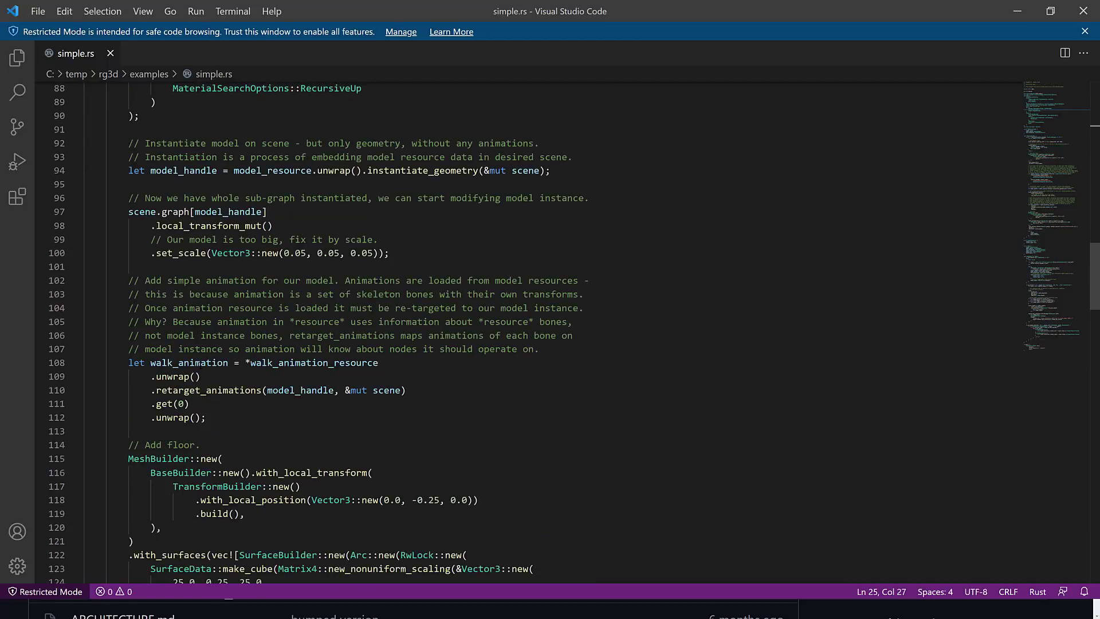
scroll(514, 362, down, 15)
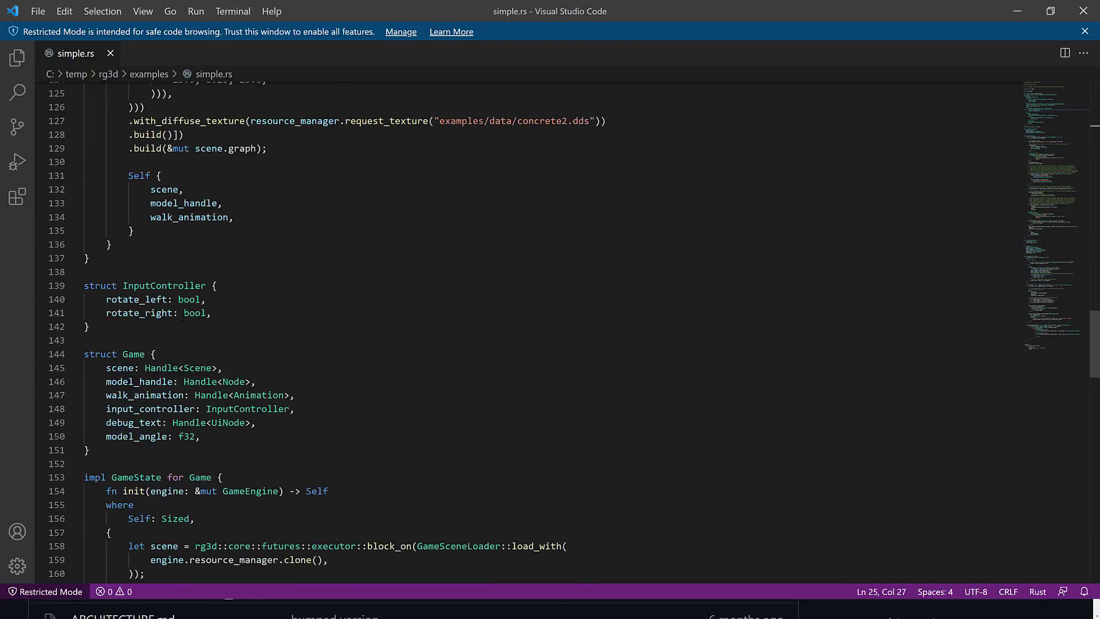
scroll(313, 271, down, 2)
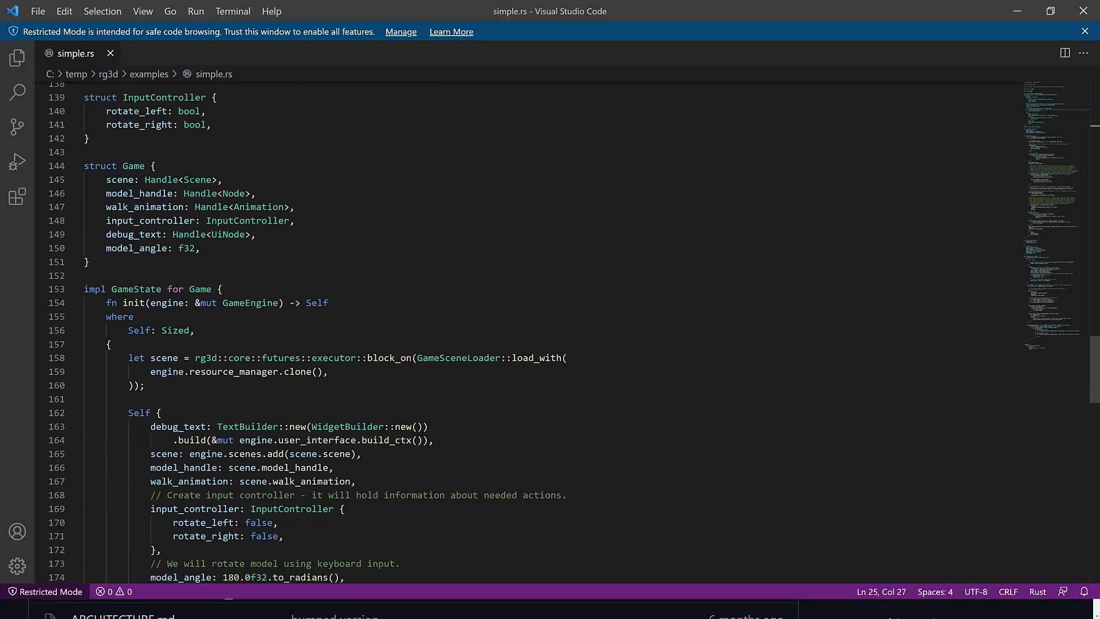
scroll(527, 332, down, 4)
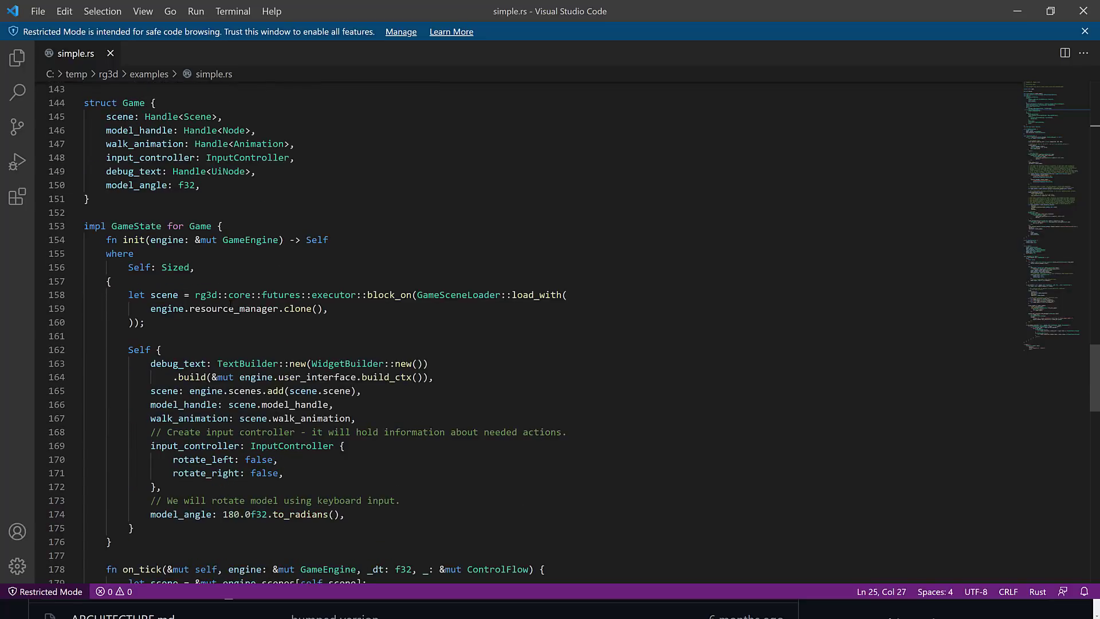
scroll(527, 332, down, 4)
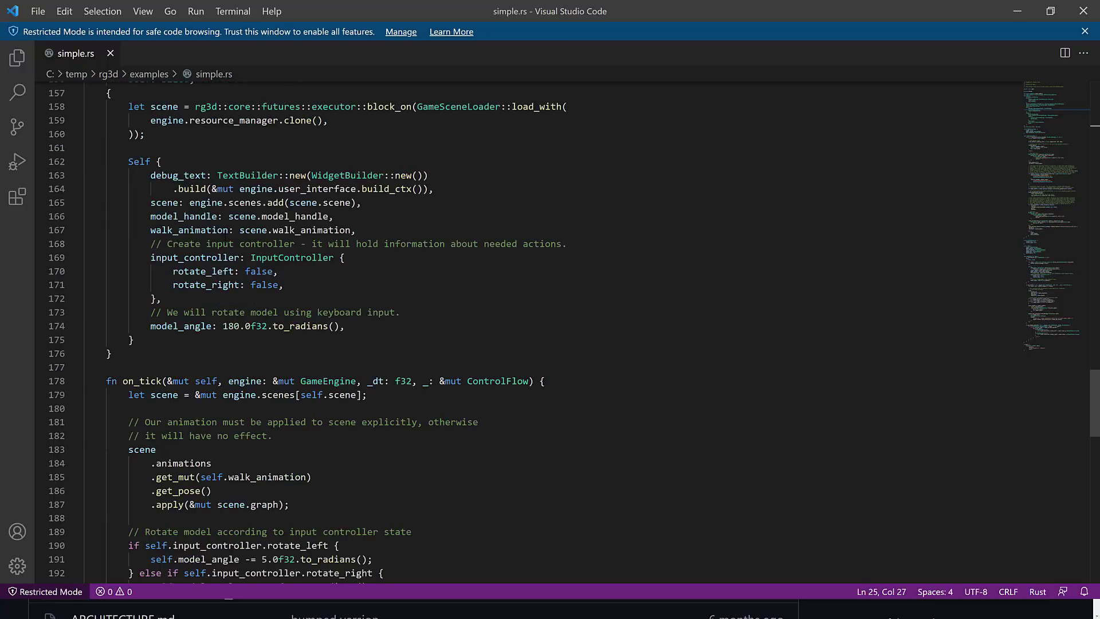
double_click(141, 381)
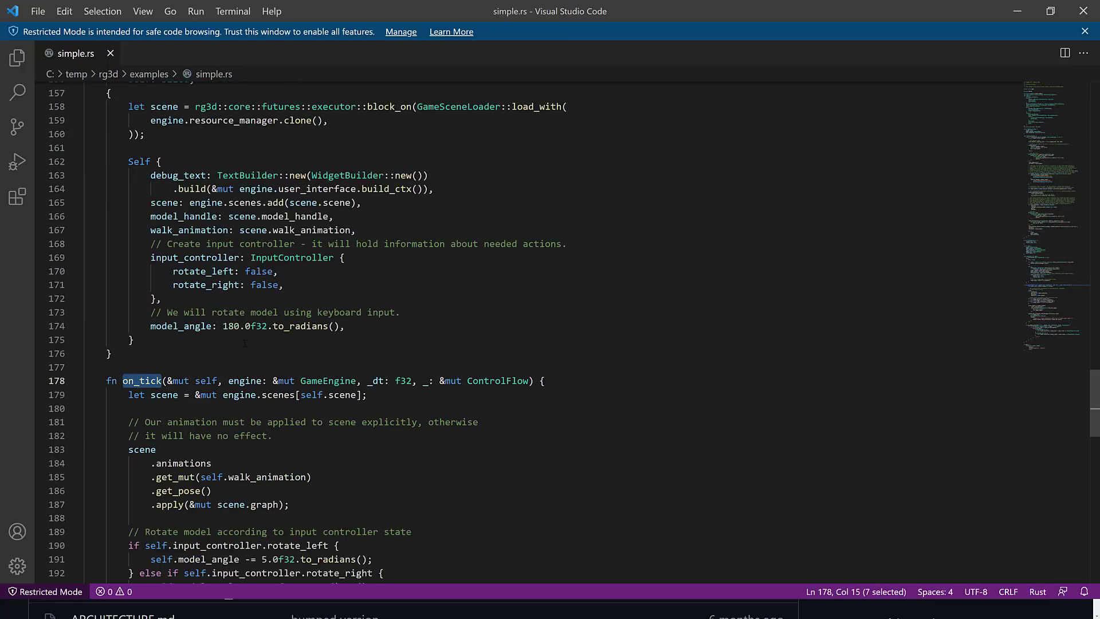
scroll(189, 266, up, 4)
double_click(142, 178)
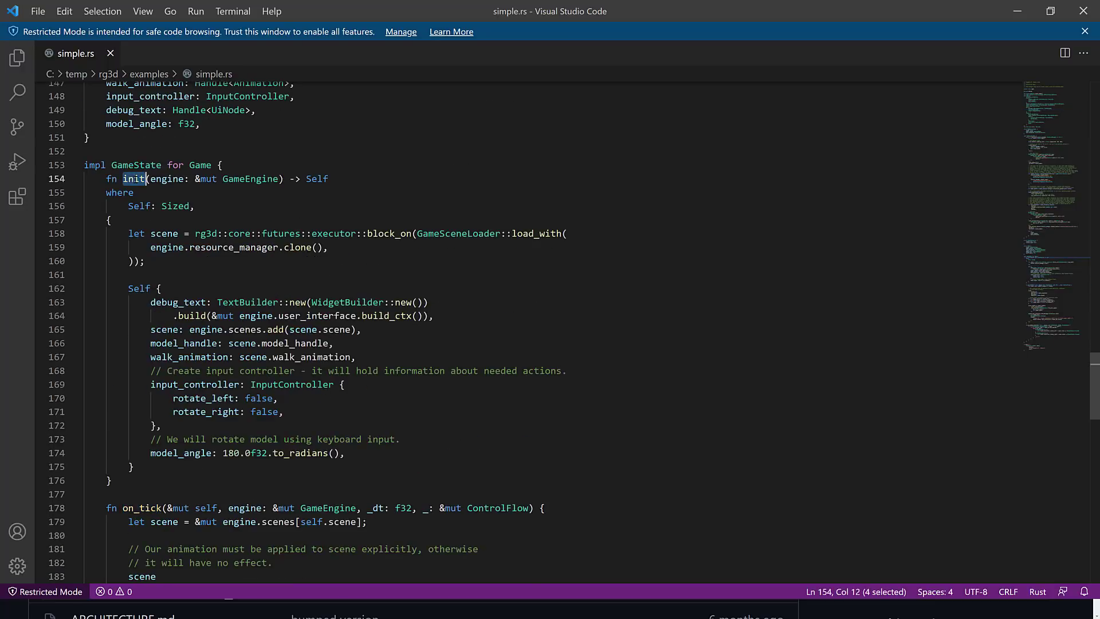
scroll(303, 330, down, 12)
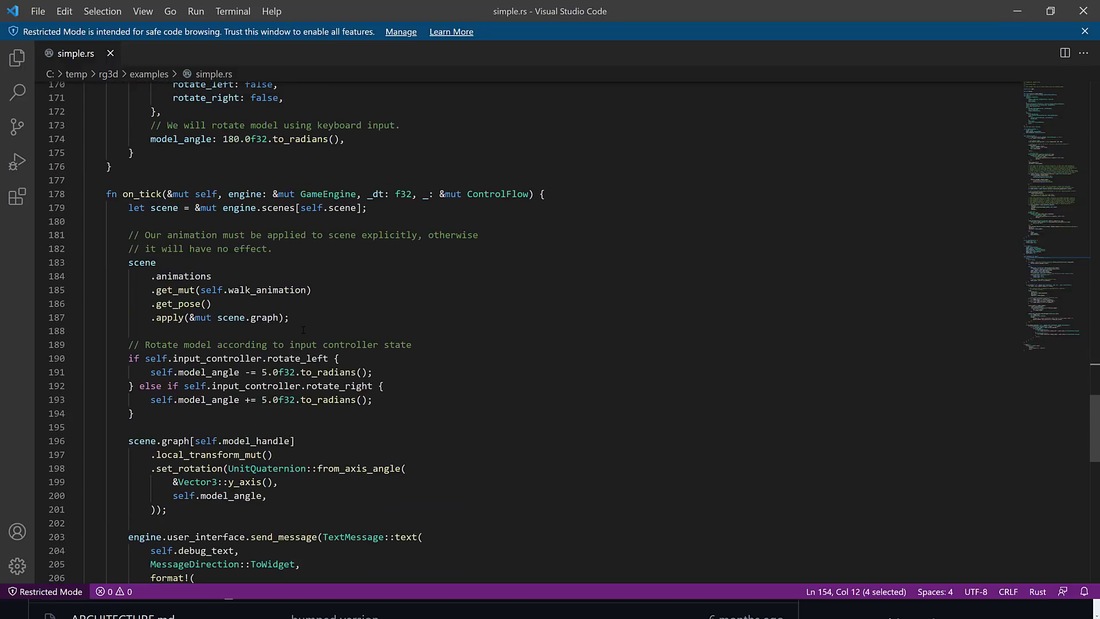
scroll(303, 330, down, 2)
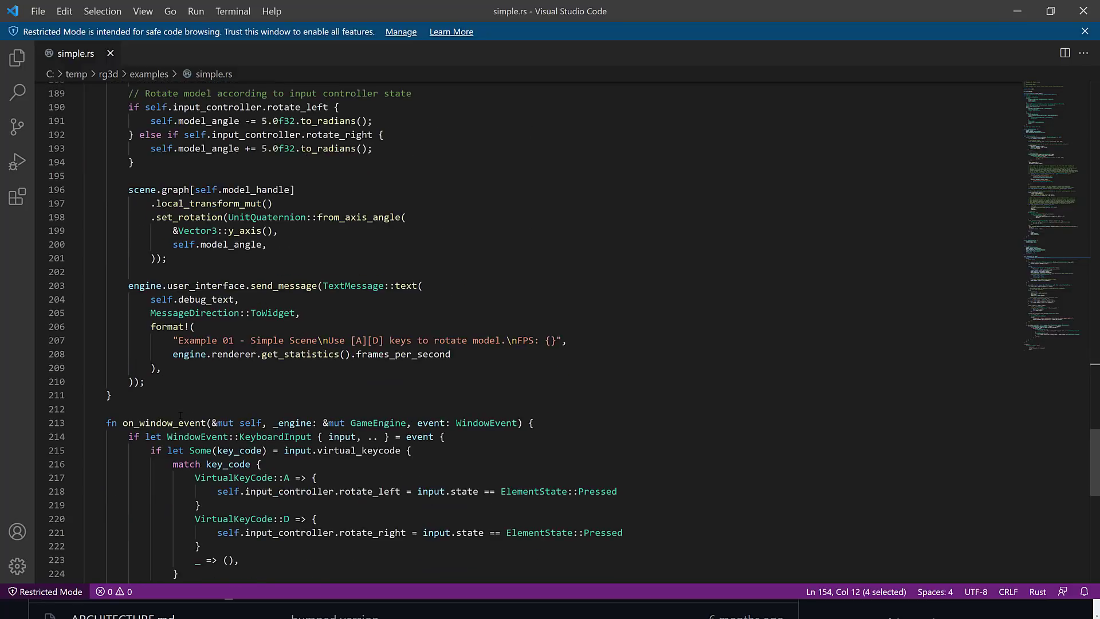
double_click(181, 422)
scroll(378, 404, down, 3)
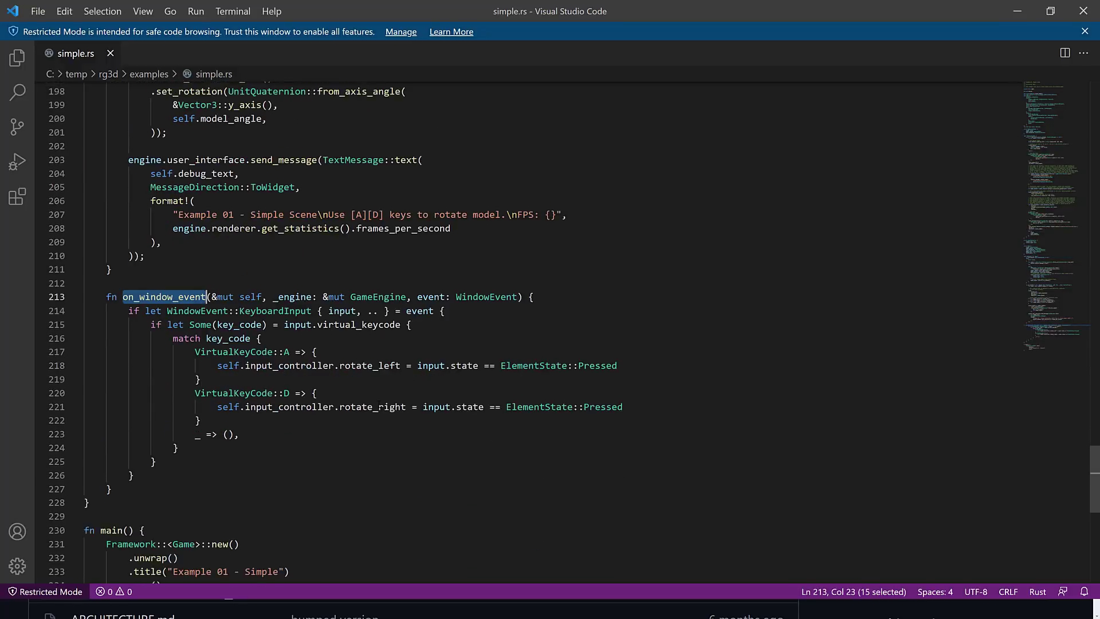
scroll(339, 420, down, 6)
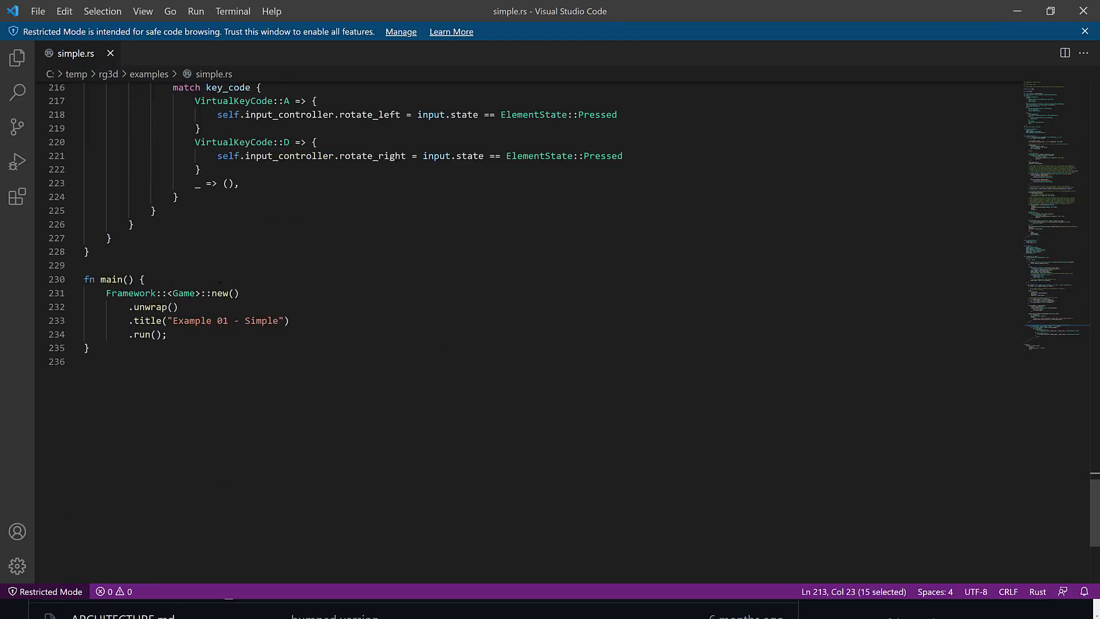
scroll(317, 349, up, 20)
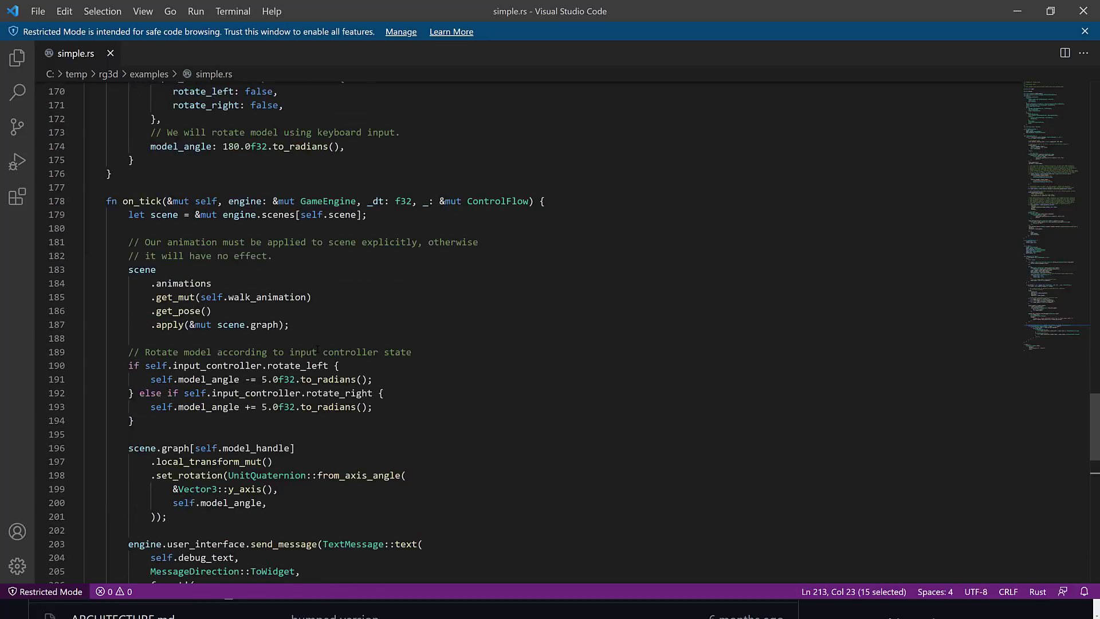
scroll(317, 346, up, 20)
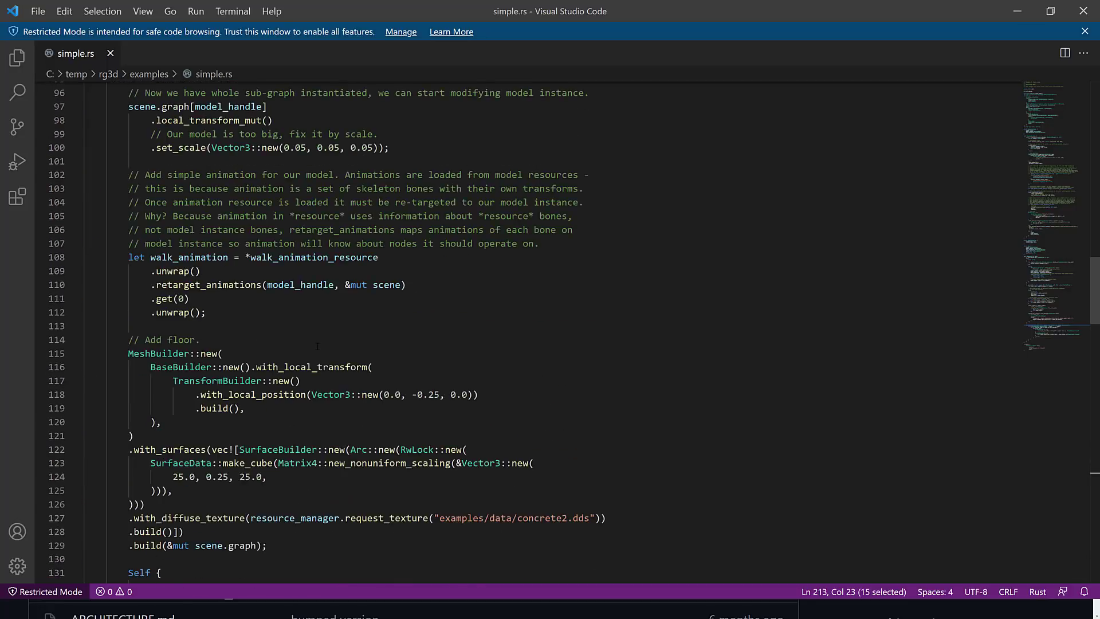
scroll(317, 346, up, 3)
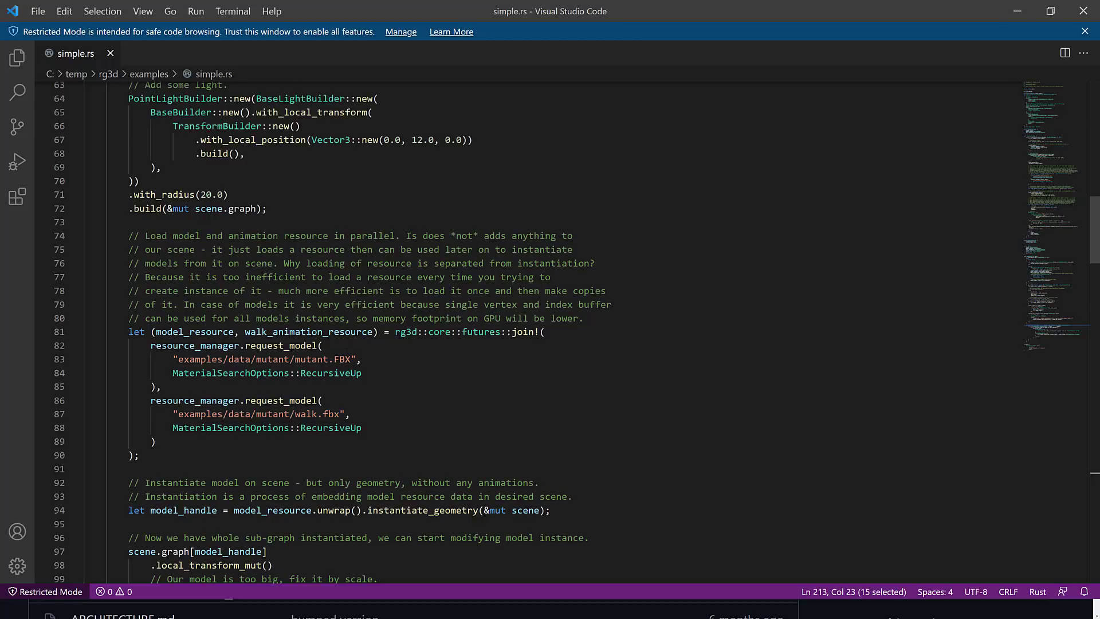
drag(362, 373, 147, 359)
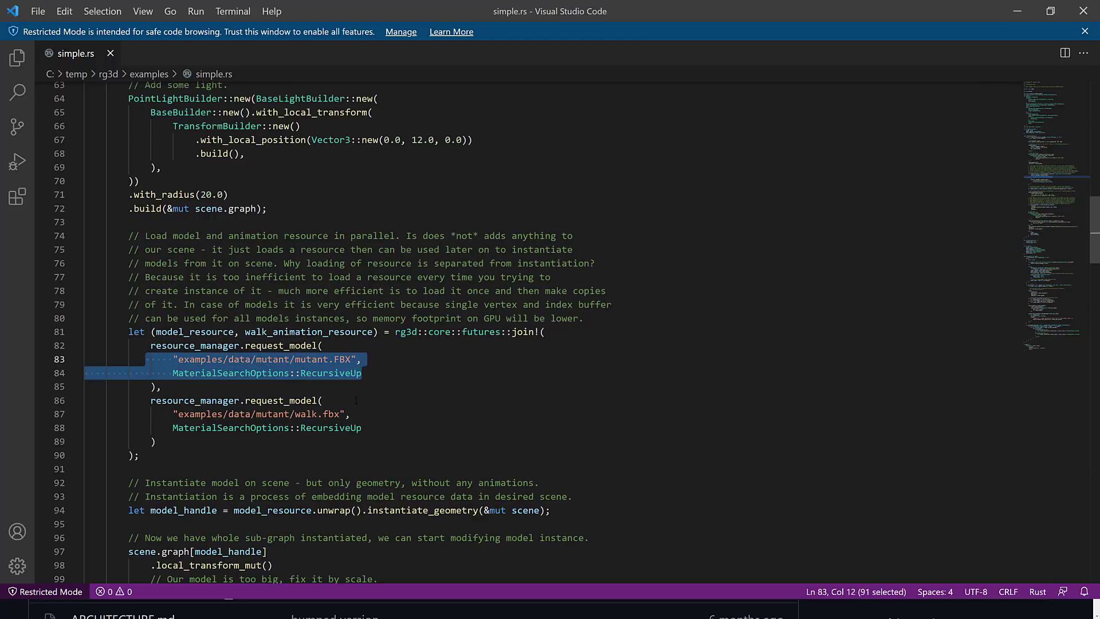
drag(382, 427, 112, 413)
scroll(381, 411, down, 10)
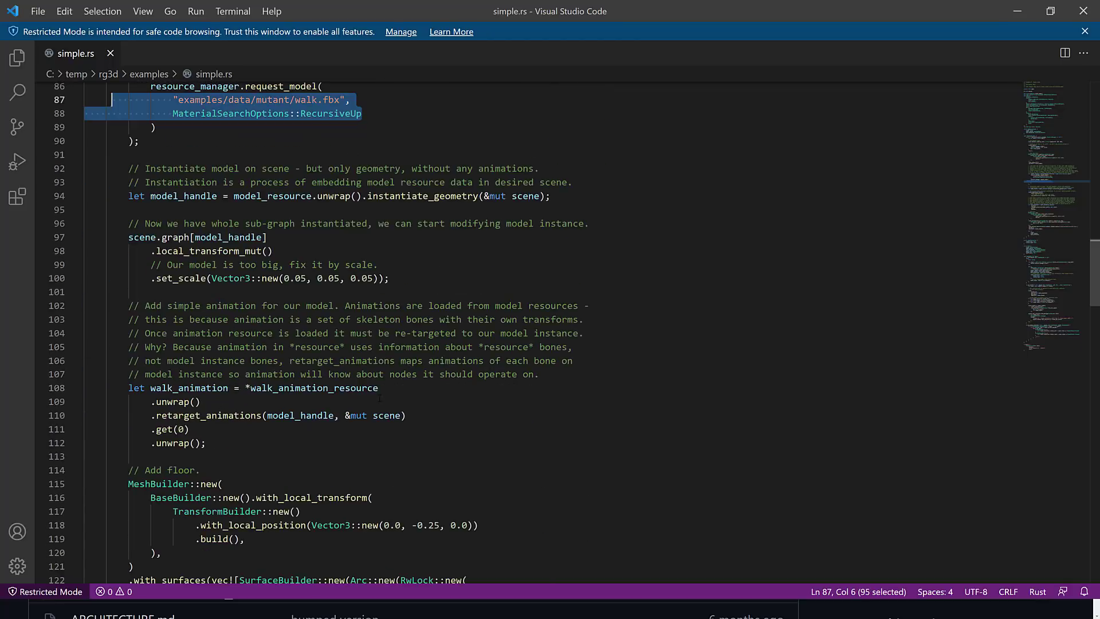
scroll(314, 342, down, 20)
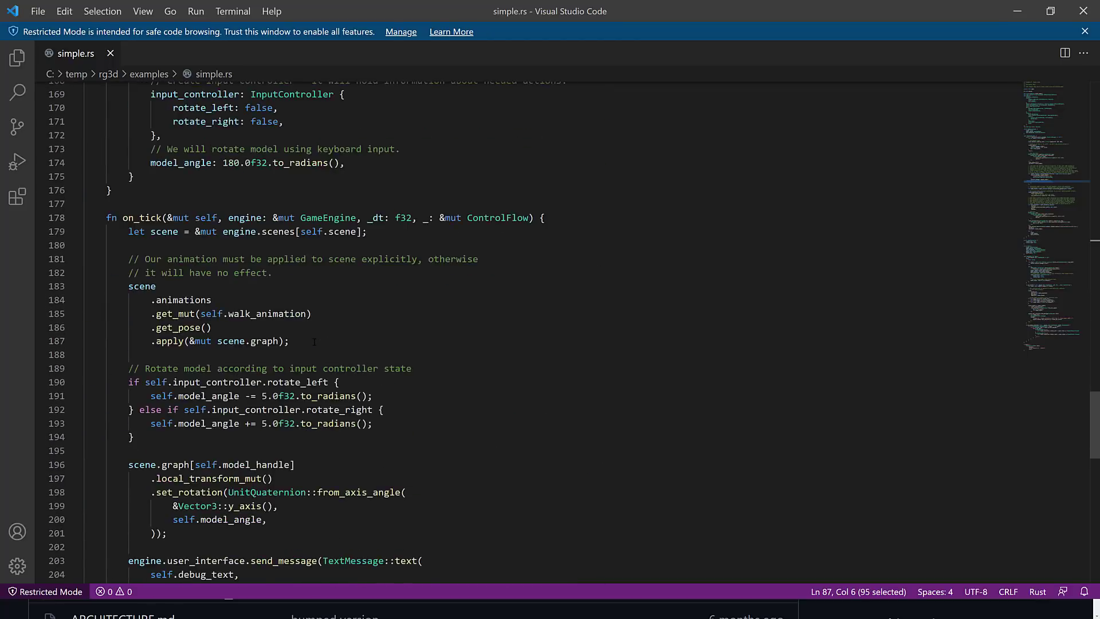
scroll(314, 342, down, 3)
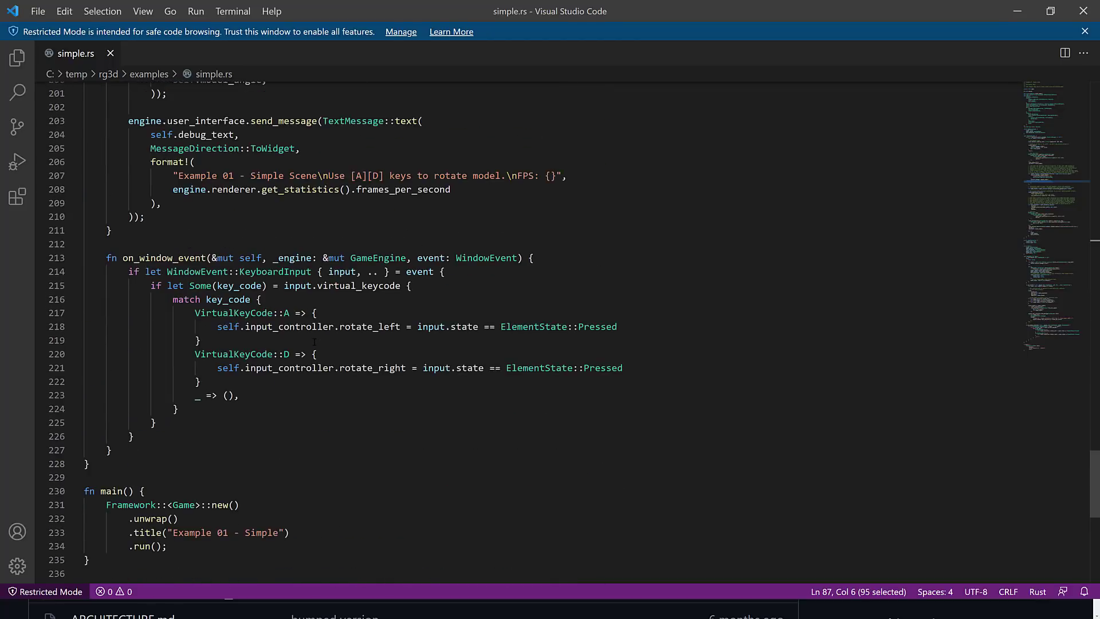
Close VS Code and run 'cargo run --example simple --release' from the examples folder.
click(1083, 11)
click(522, 396)
click(271, 590)
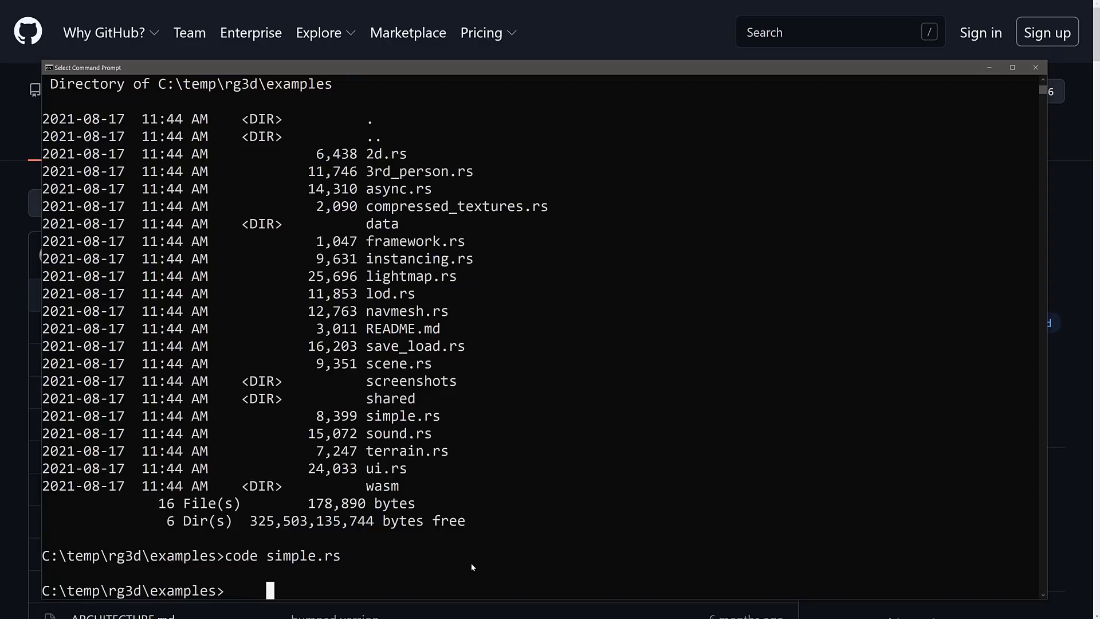
text(cargo run )
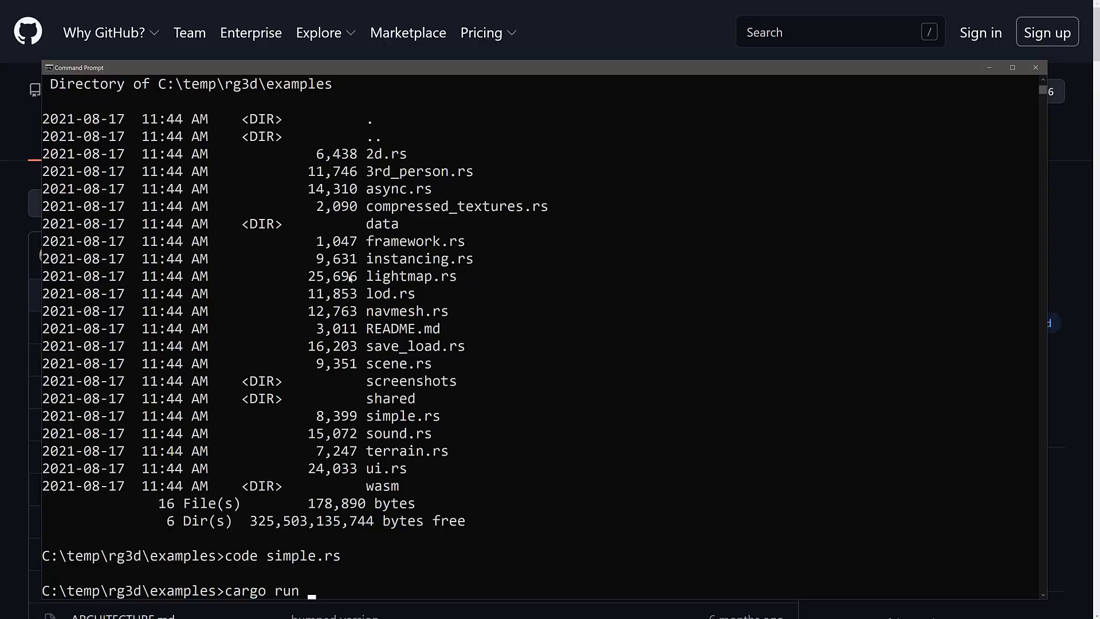
text(--example simple -0-)
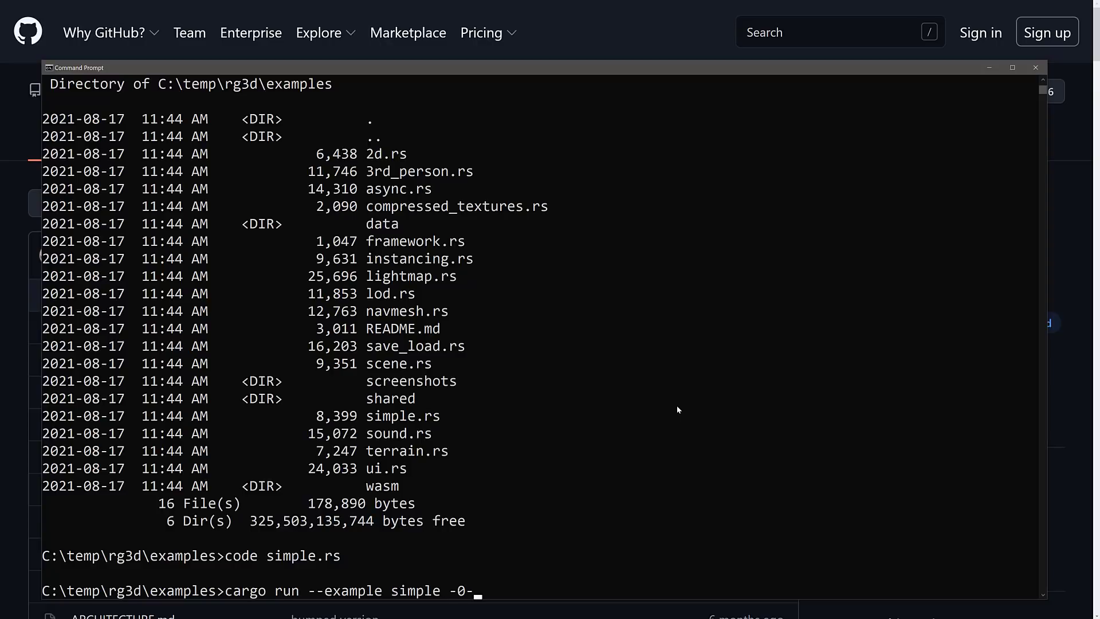
key(BackSpace)
key(BackSpace)
text(-release)
key(Return)
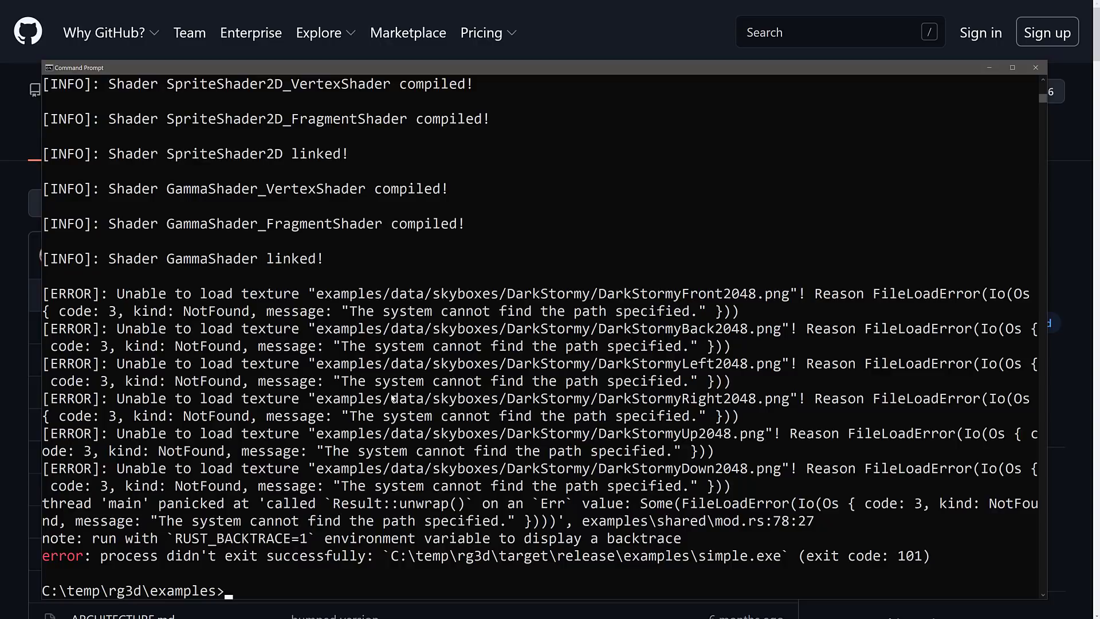
Review the skybox texture errors, move up to the rg3d root, list it, and recall the run command.
scroll(400, 395, up, 4)
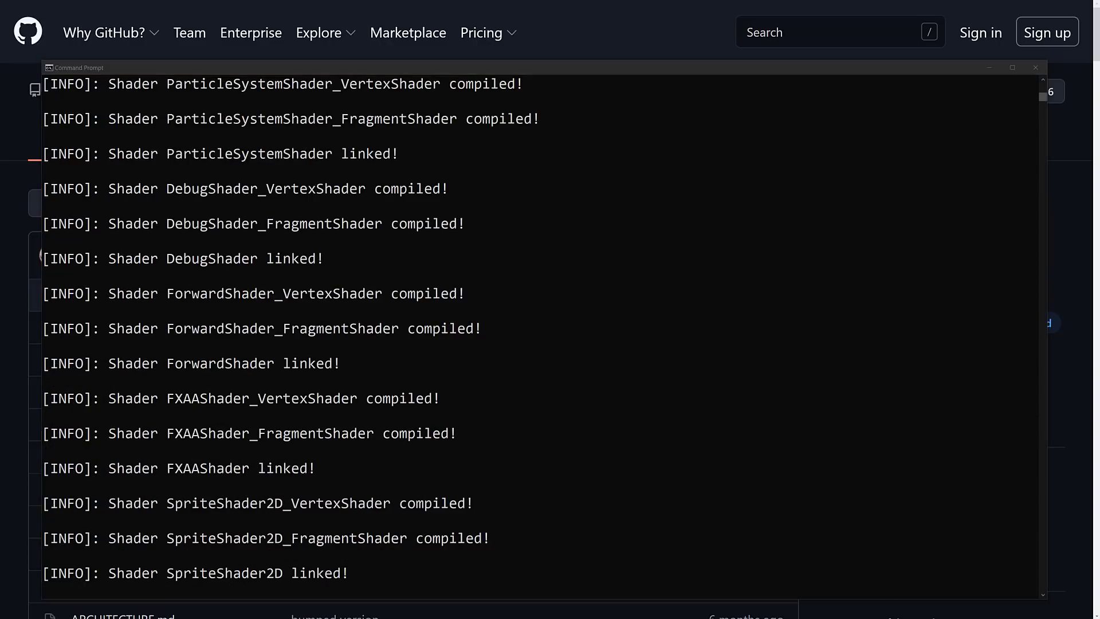
scroll(328, 311, down, 4)
click(311, 565)
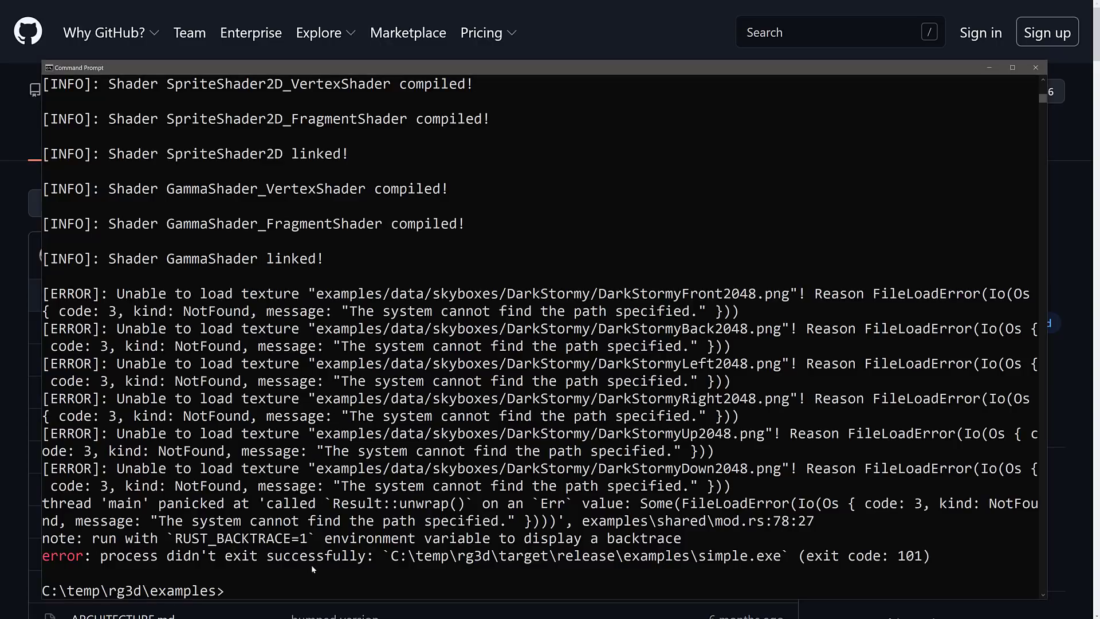
text(cd ..)
key(Return)
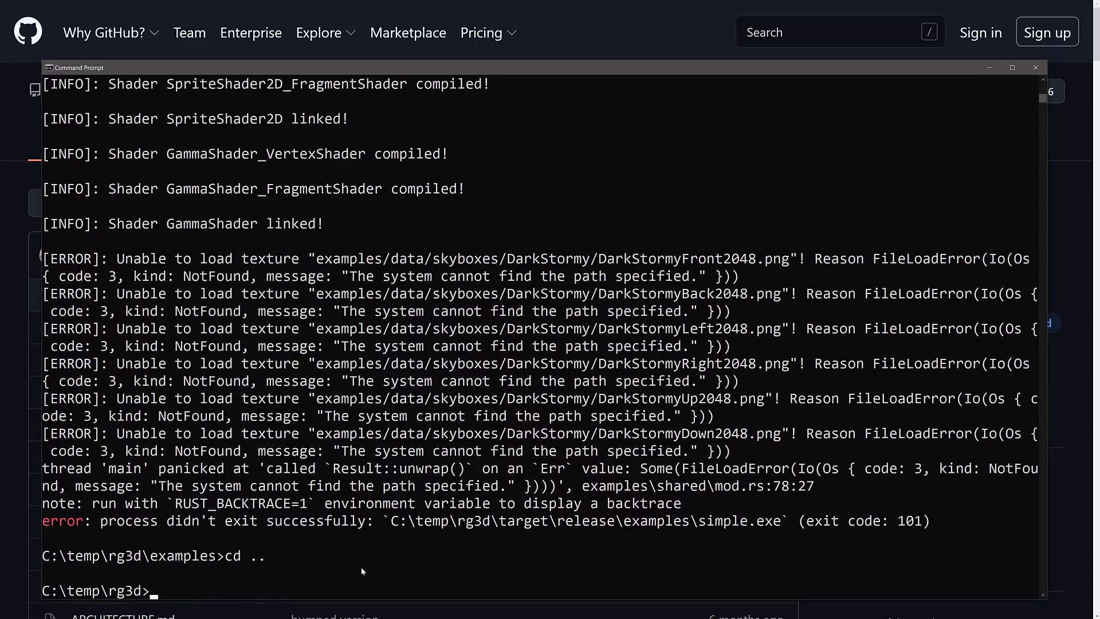
text(dir)
key(Return)
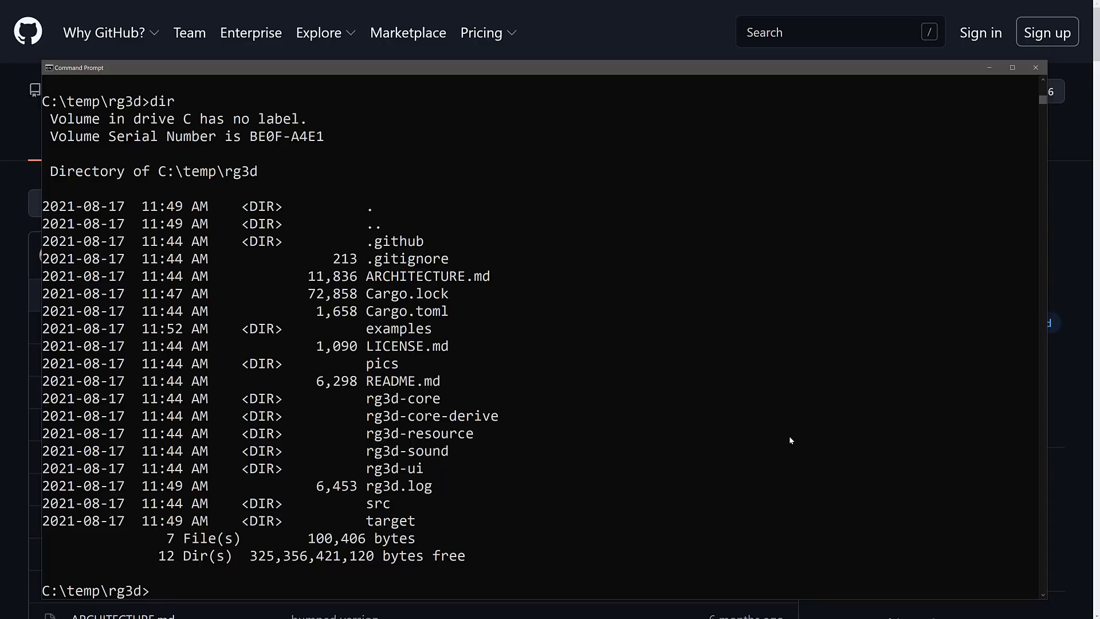
key(Up)
key(Up)
key(Up)
Rerun the simple example from the root, maximize its window, and turn the mutant with D.
key(Return)
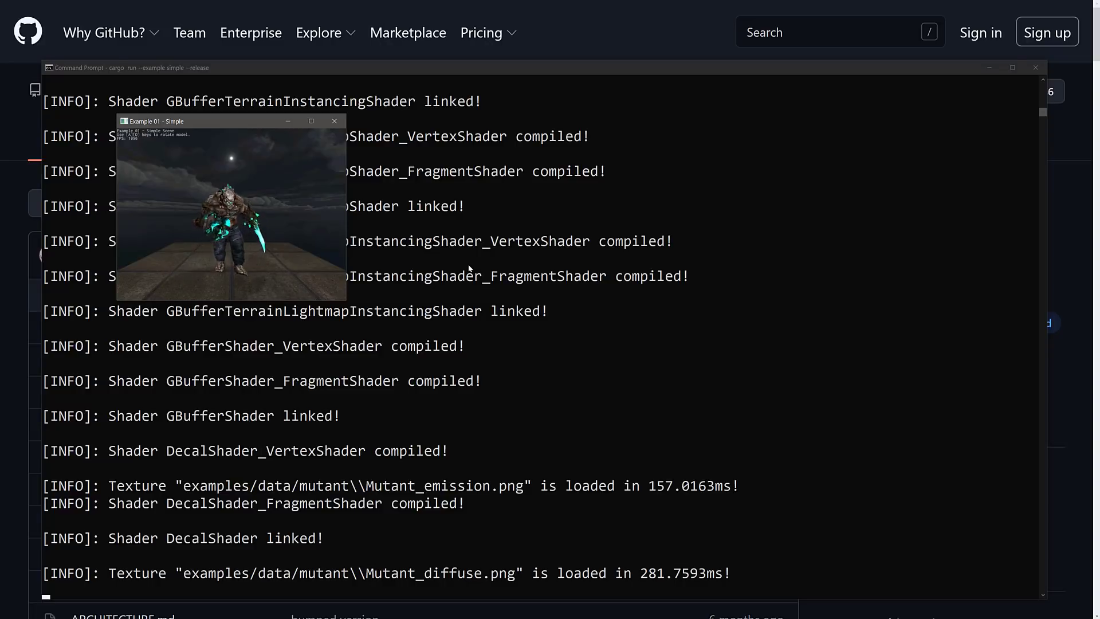
drag(232, 118, 410, 171)
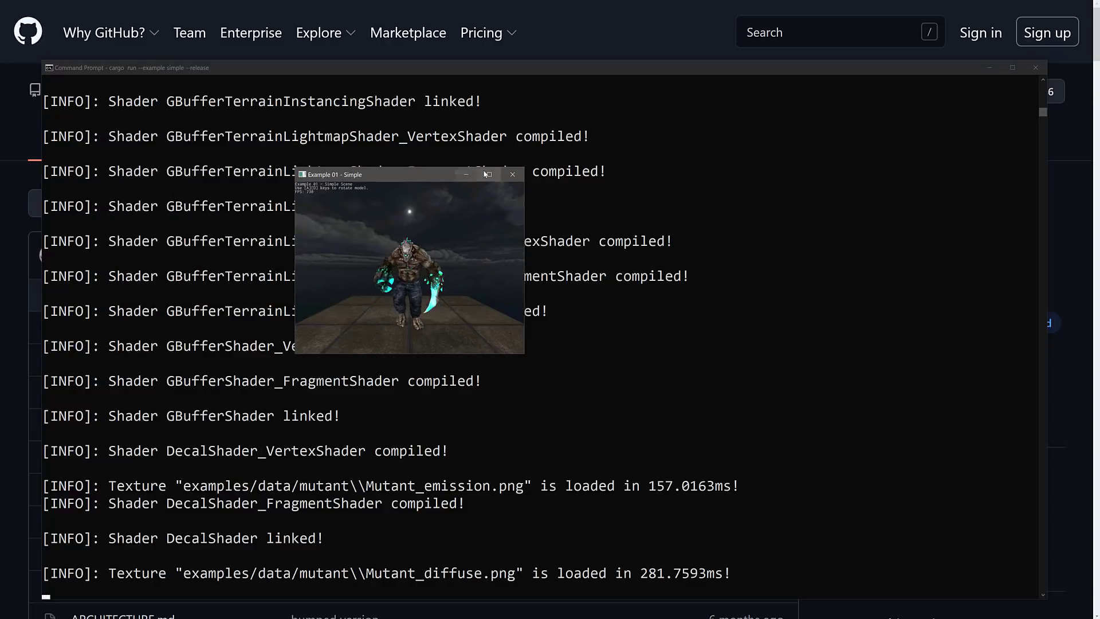
double_click(411, 171)
key(d)
key(d)
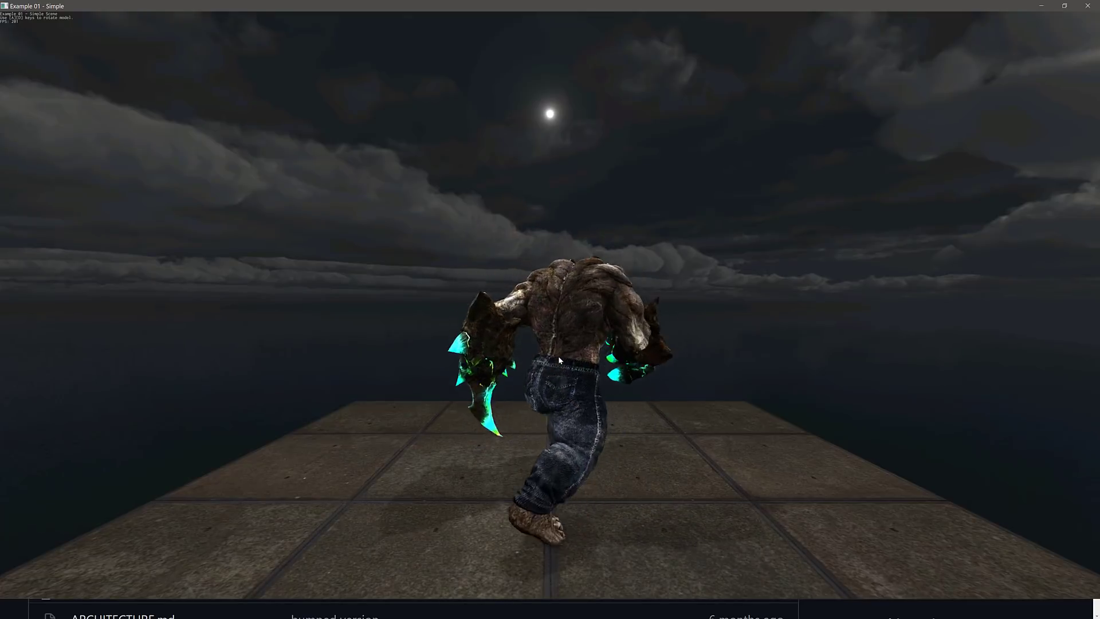
key(d)
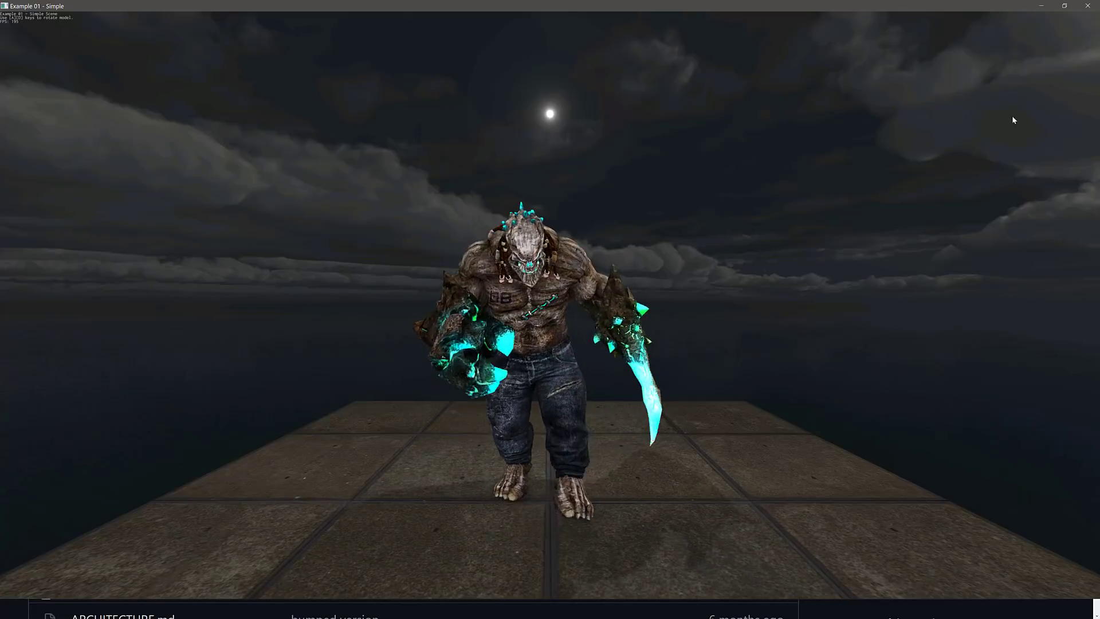
Close the simple example, run the terrain example in release mode, and rotate its camera.
click(1087, 6)
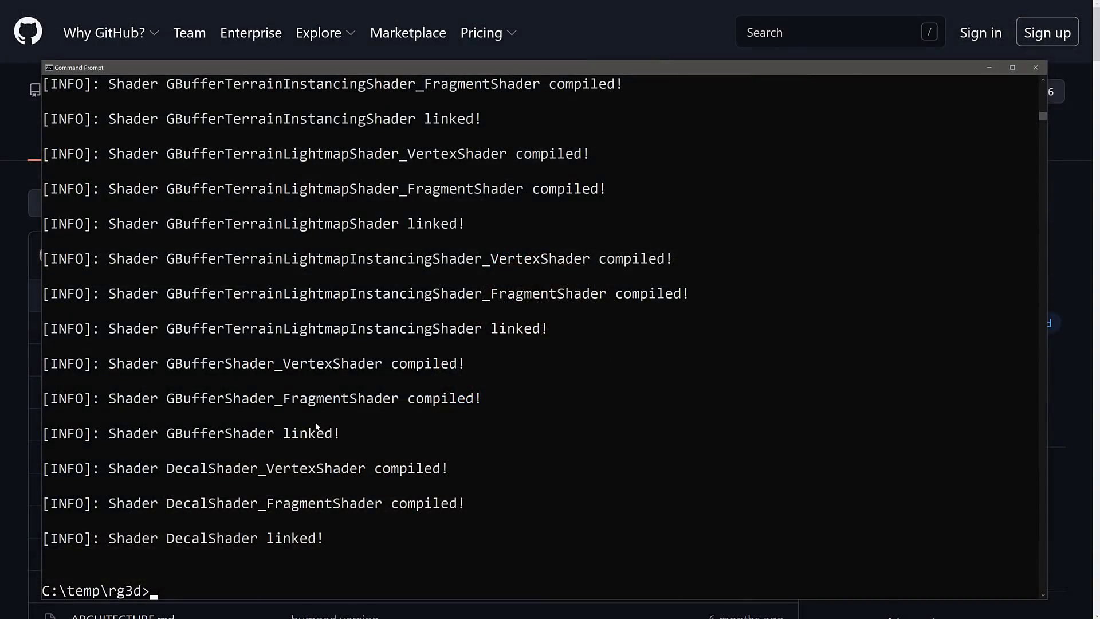
key(Up)
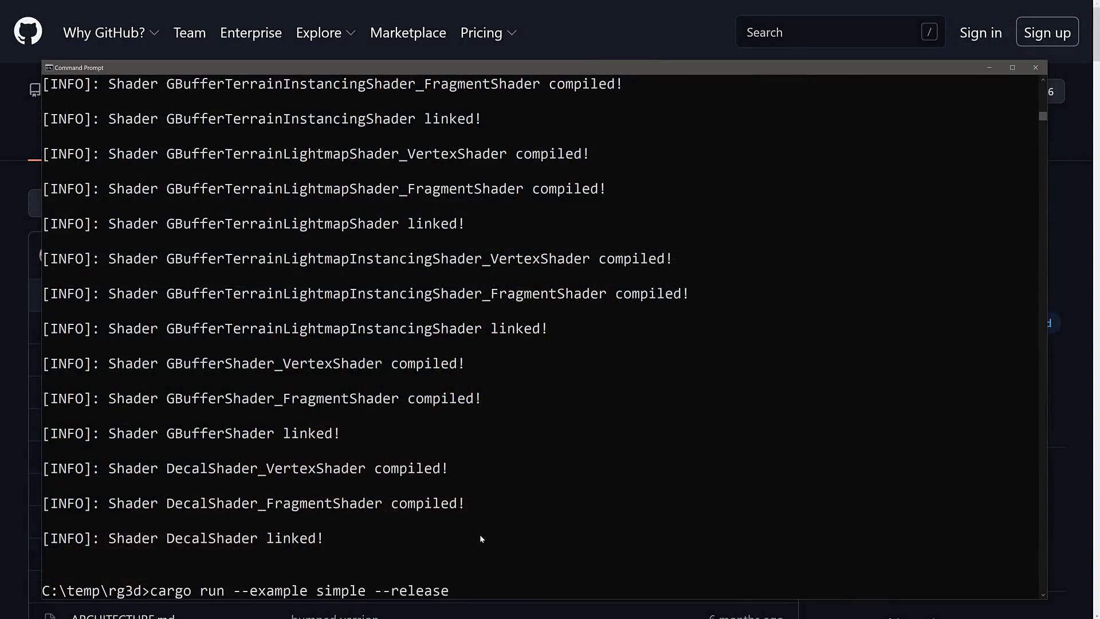
key(alt+Tab)
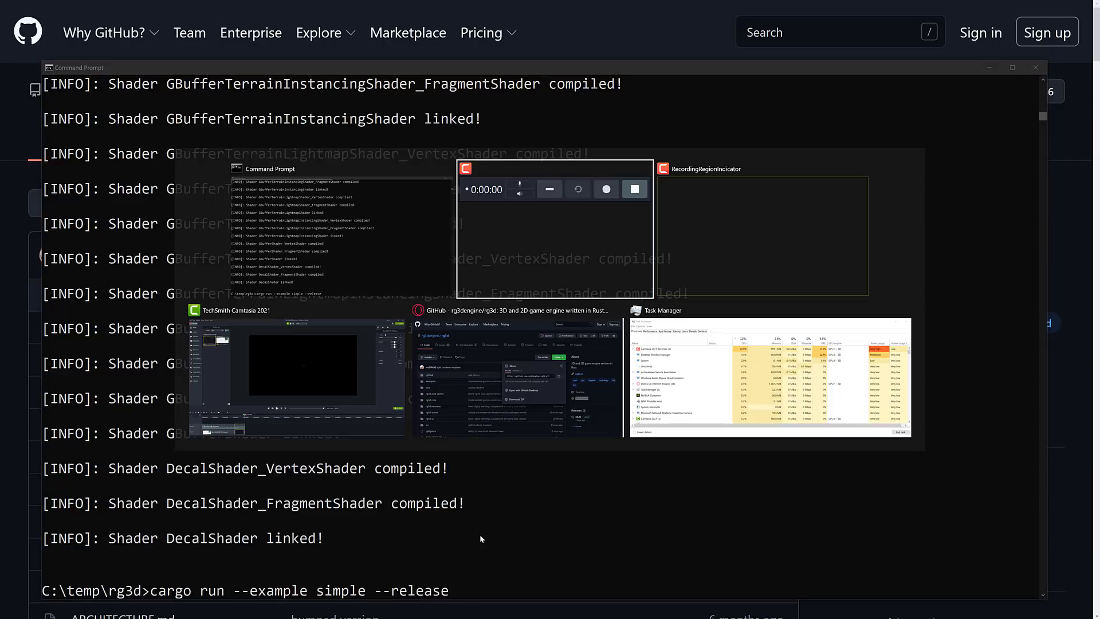
key(alt+Tab)
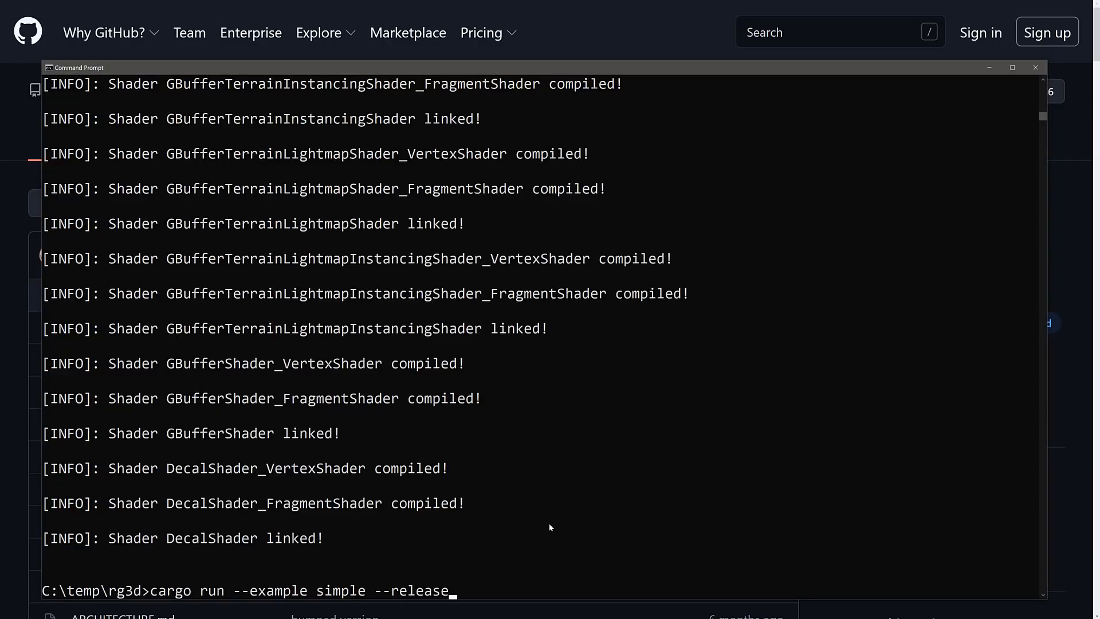
key(Left)
key(Left)
key(Left)
key(Left)
key(Left)
key(Left)
key(Left)
key(Left)
key(Left)
key(Left)
key(Left)
key(BackSpace)
key(BackSpace)
key(BackSpace)
key(BackSpace)
key(BackSpace)
key(BackSpace)
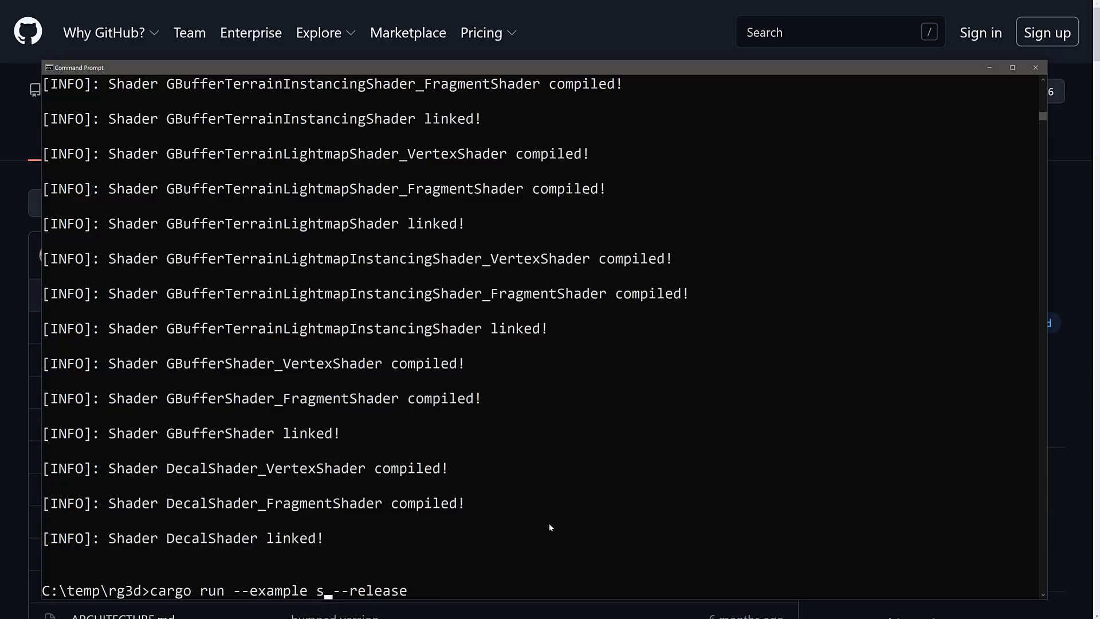
text(terrain)
key(Return)
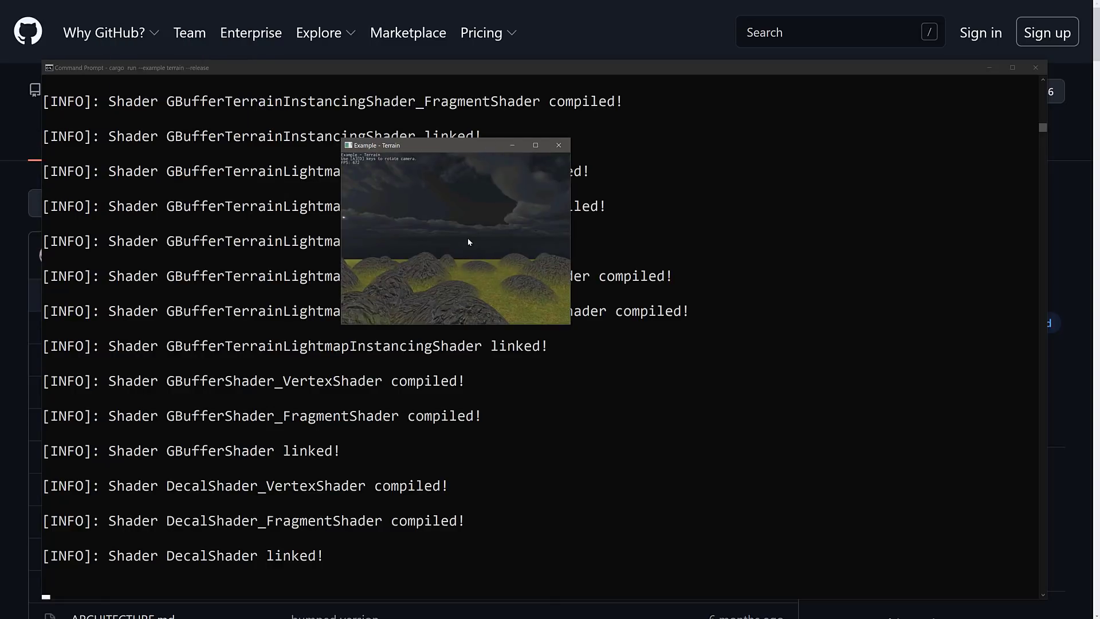
key(a)
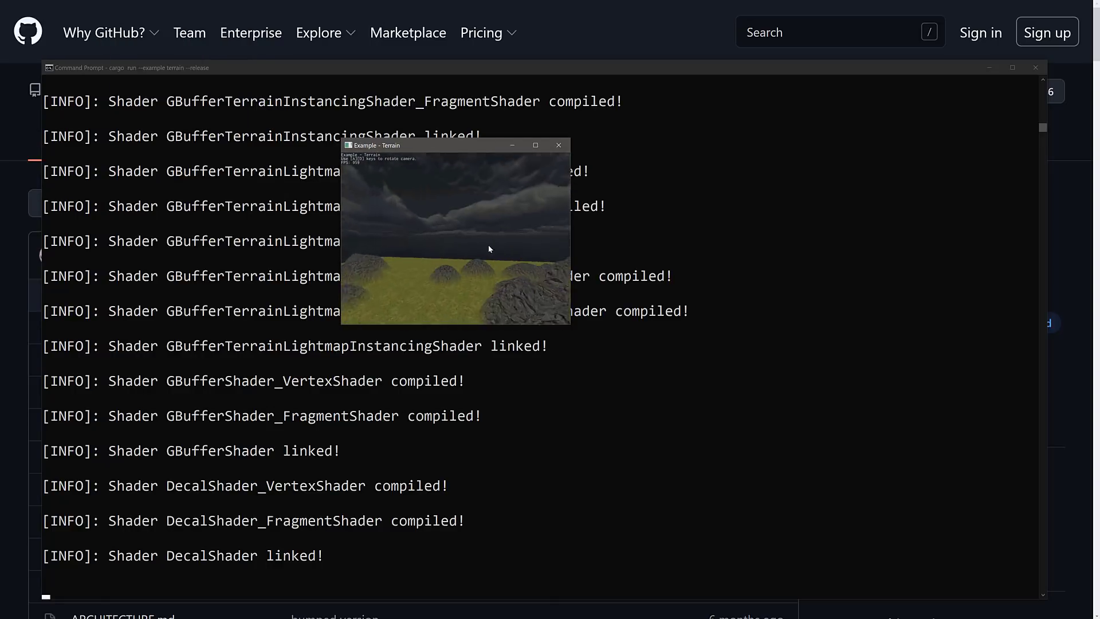
Close the terrain example and run 'cargo run --example ui --release'.
click(558, 145)
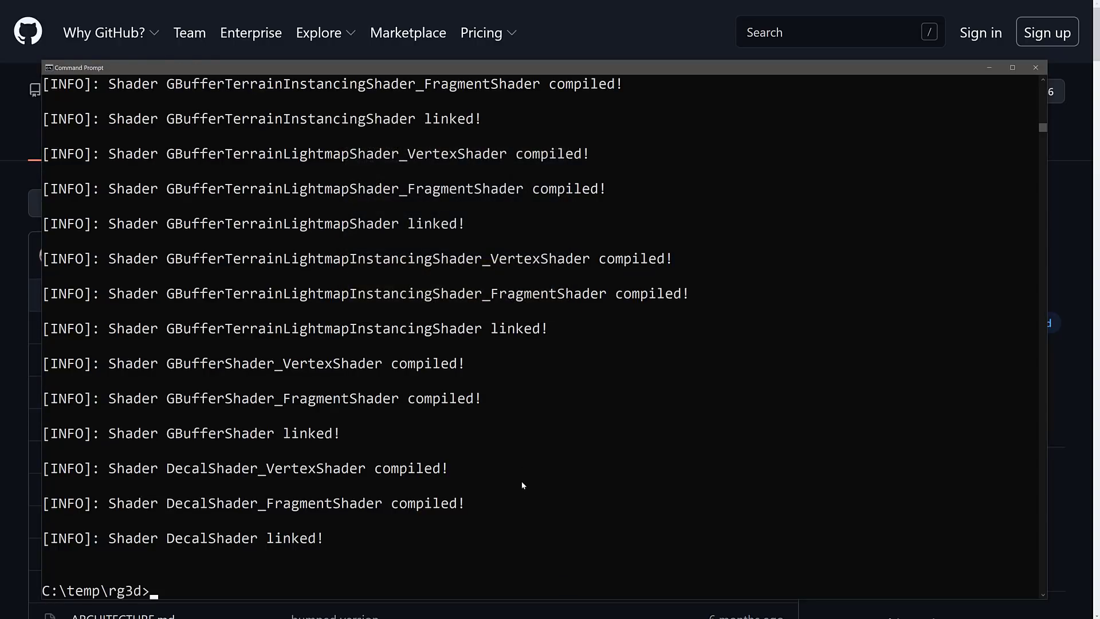
key(Up)
key(Left)
key(Left)
key(Left)
key(Left)
key(Left)
key(Left)
key(Left)
key(Left)
key(Left)
key(Left)
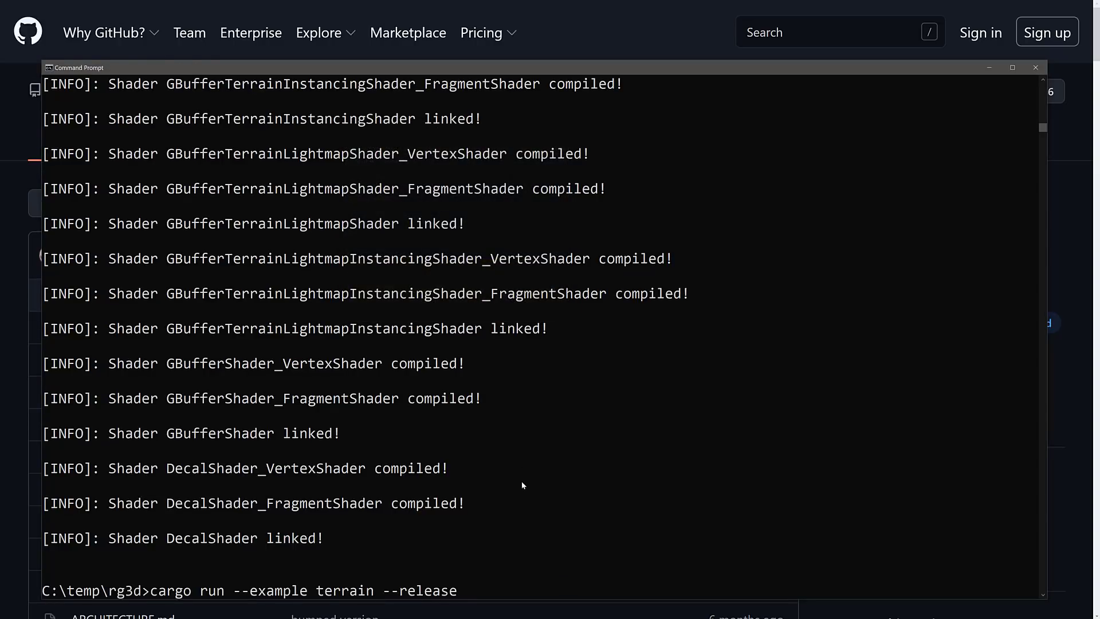
key(BackSpace)
key(BackSpace)
key(BackSpace)
key(BackSpace)
key(BackSpace)
key(BackSpace)
key(BackSpace)
text(ui)
key(Return)
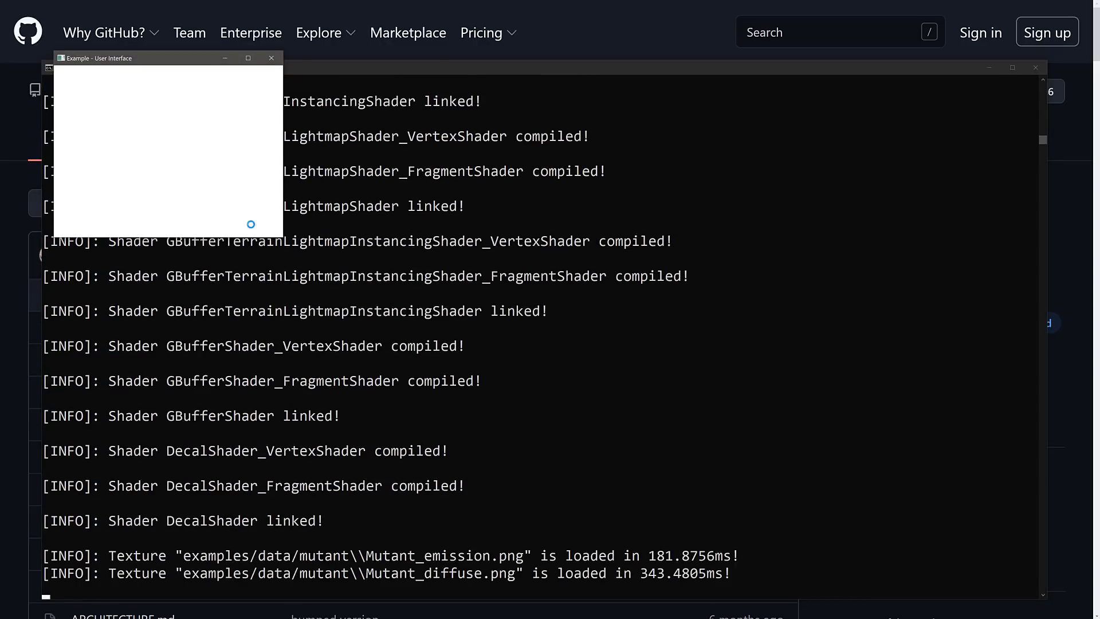
Check the Resolution choices, raise the model's Yaw to 210, reset it to 180, and close.
drag(176, 60, 451, 204)
click(453, 223)
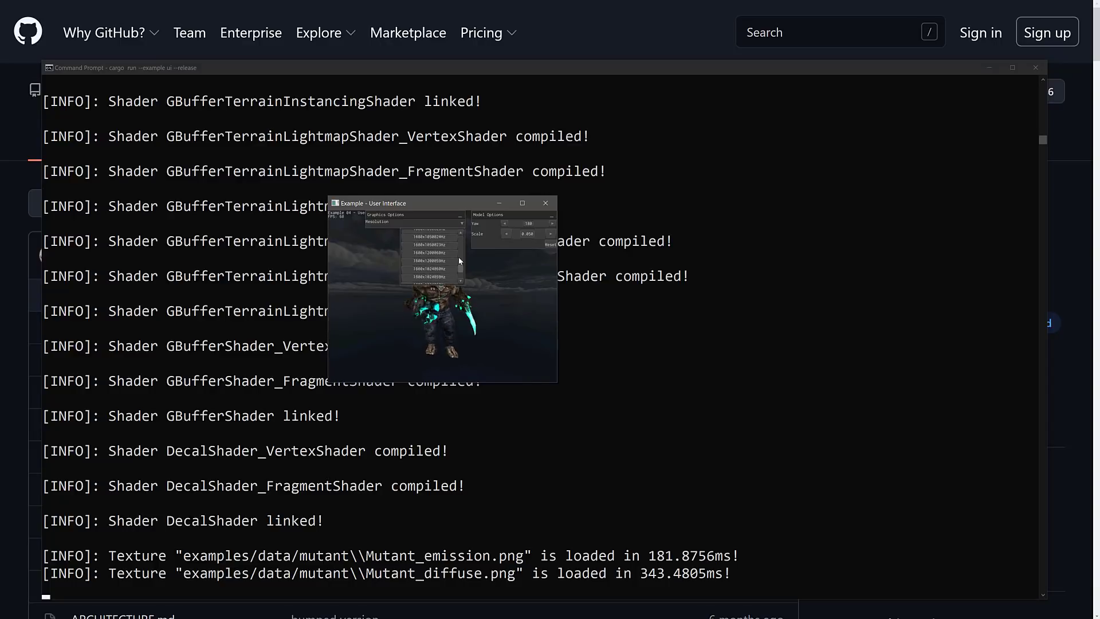
click(550, 223)
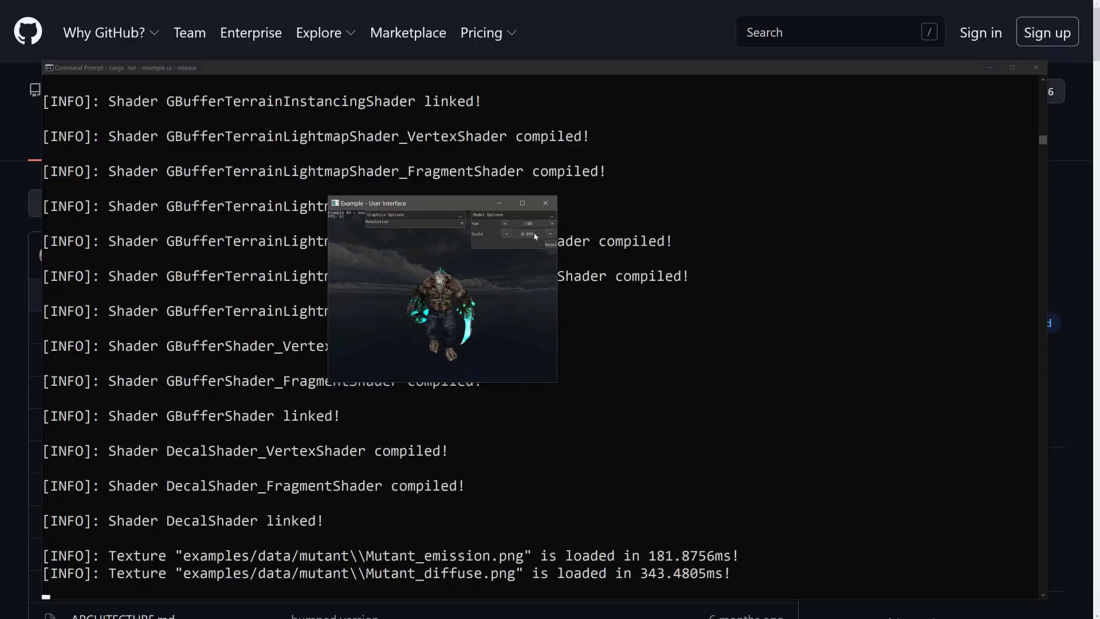
click(550, 223)
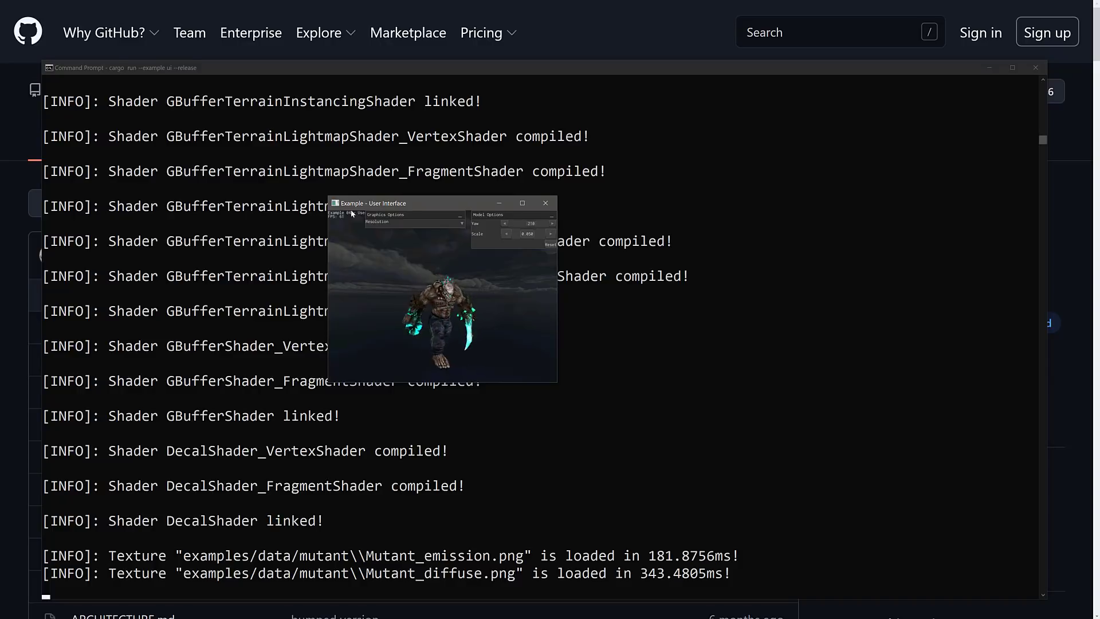
click(550, 244)
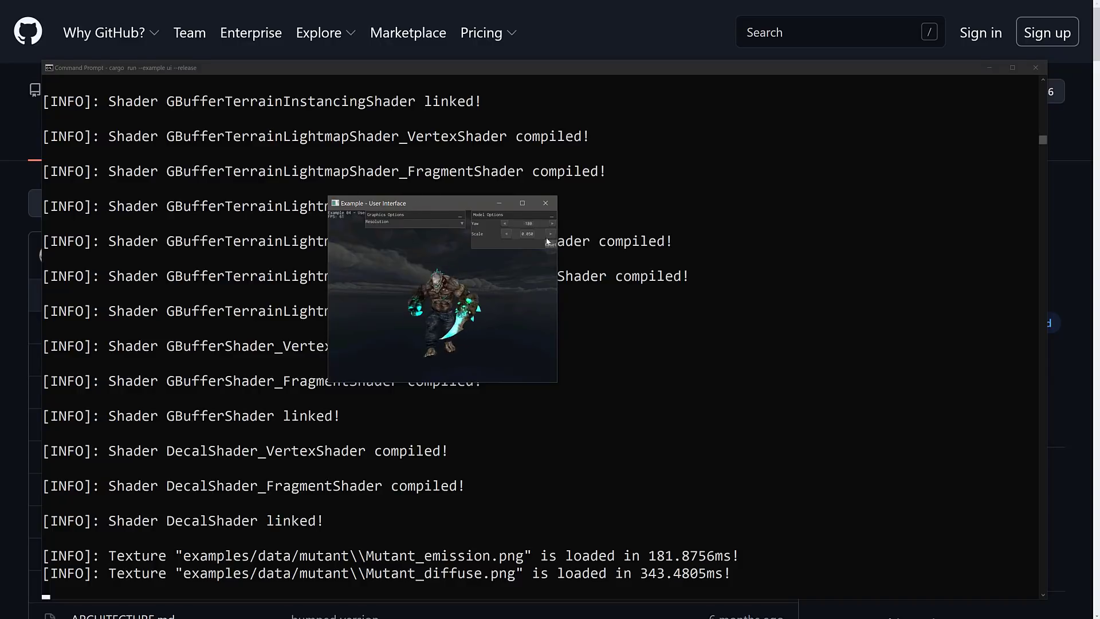
click(546, 203)
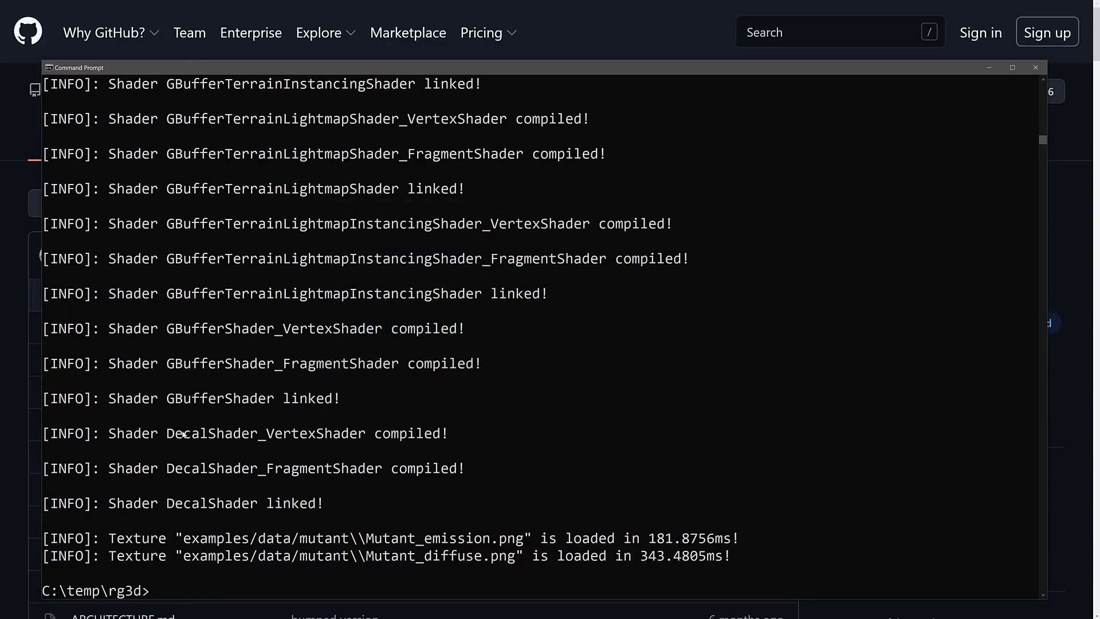
Move the console up to C:\temp with 'cd ..' and clear it with 'cls'.
text(cd ..)
key(Return)
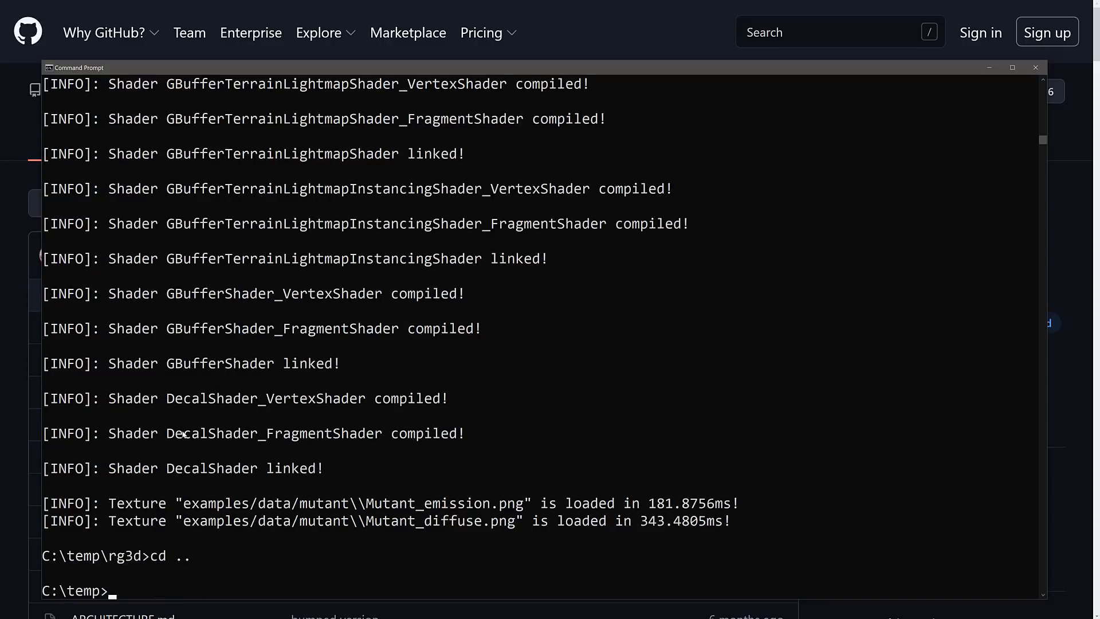
text(cls)
key(Return)
Copy the rusty-editor repository's HTTPS clone address from GitHub.
key(alt+Tab)
key(alt+Tab)
key(alt+Tab)
key(alt+Tab)
click(199, 162)
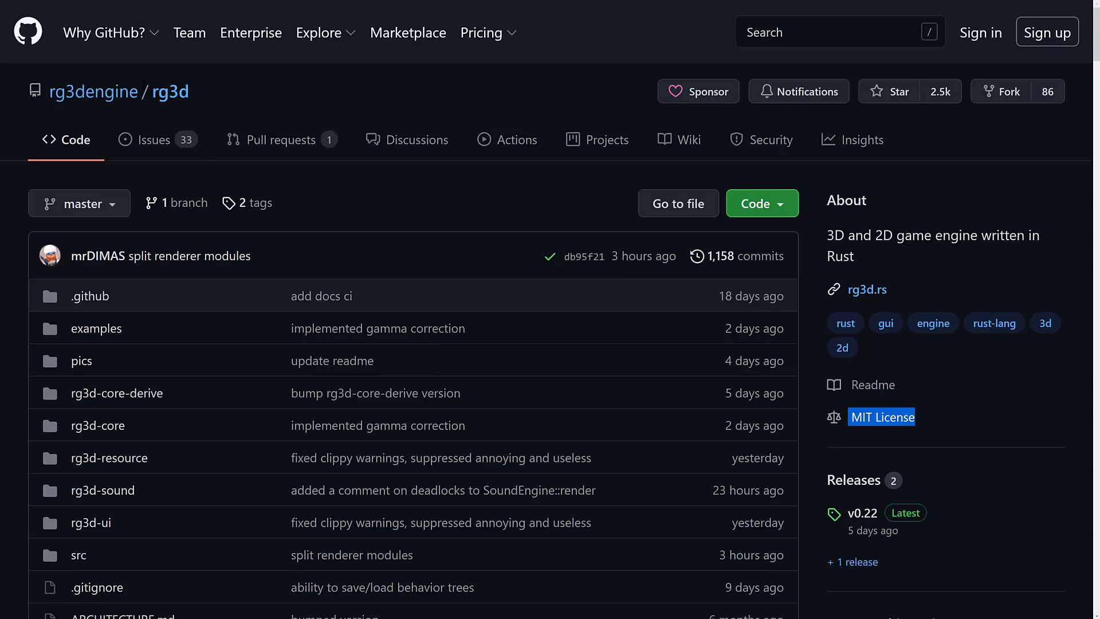
key(alt+Left)
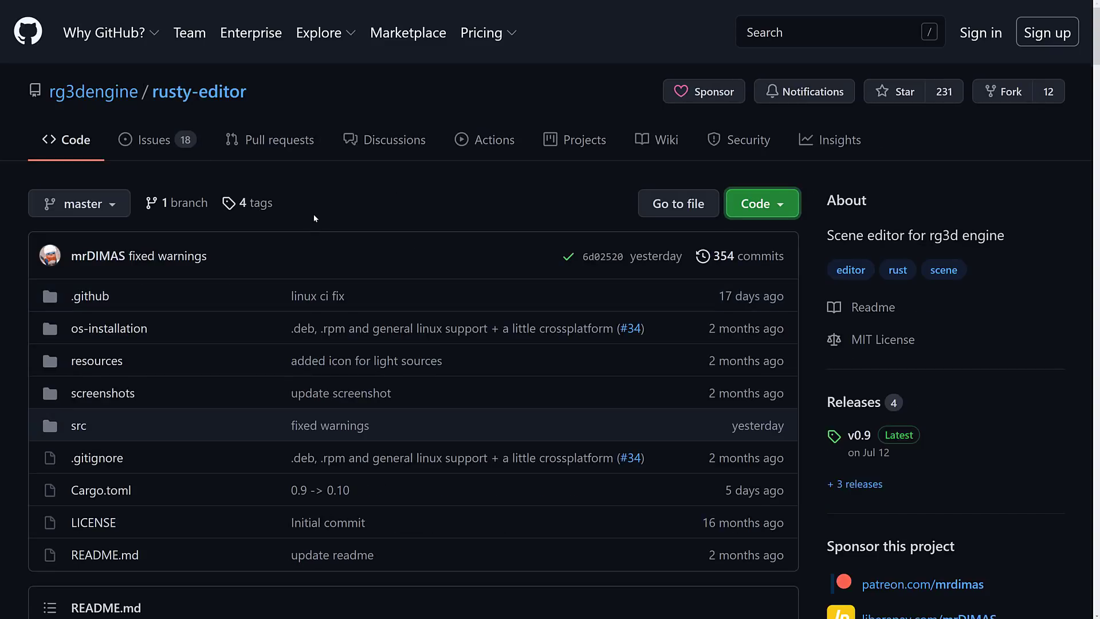
click(762, 204)
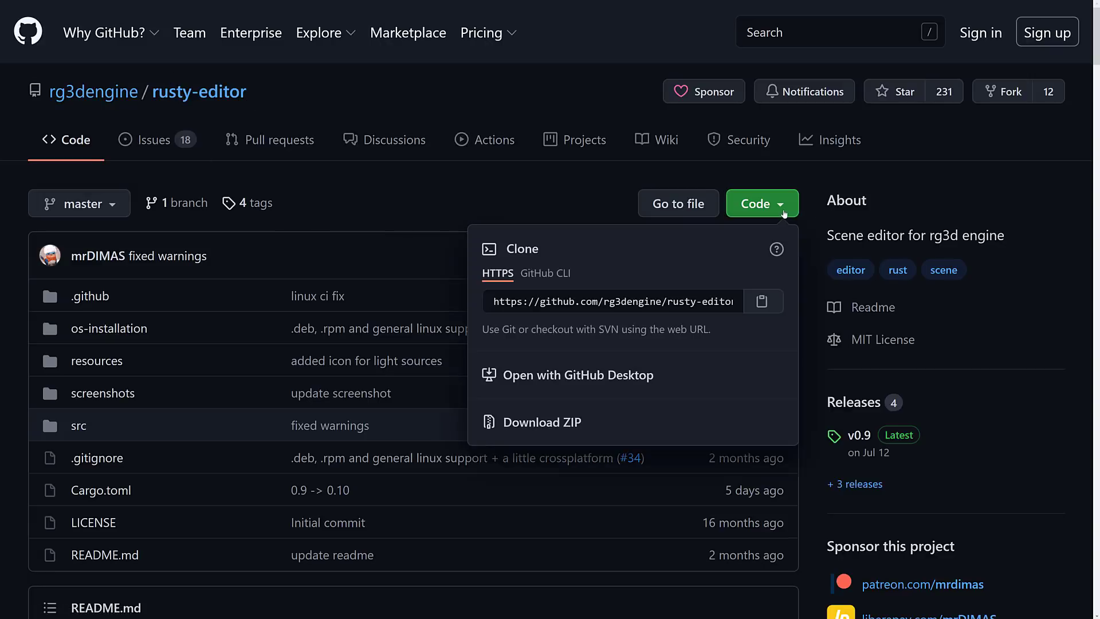
click(771, 302)
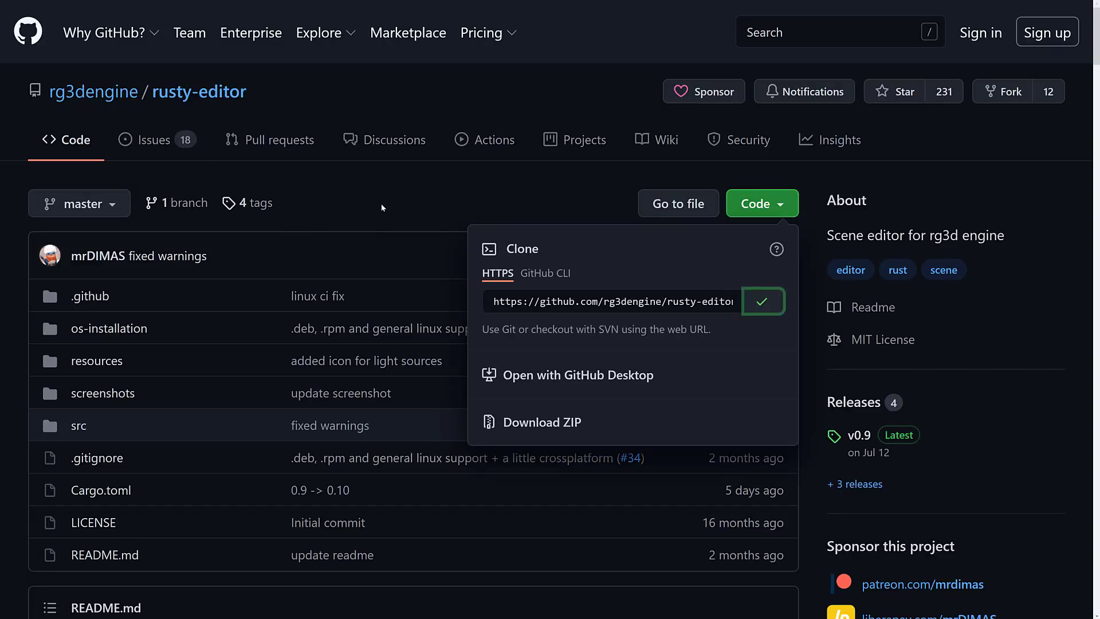
click(401, 209)
key(alt+Tab)
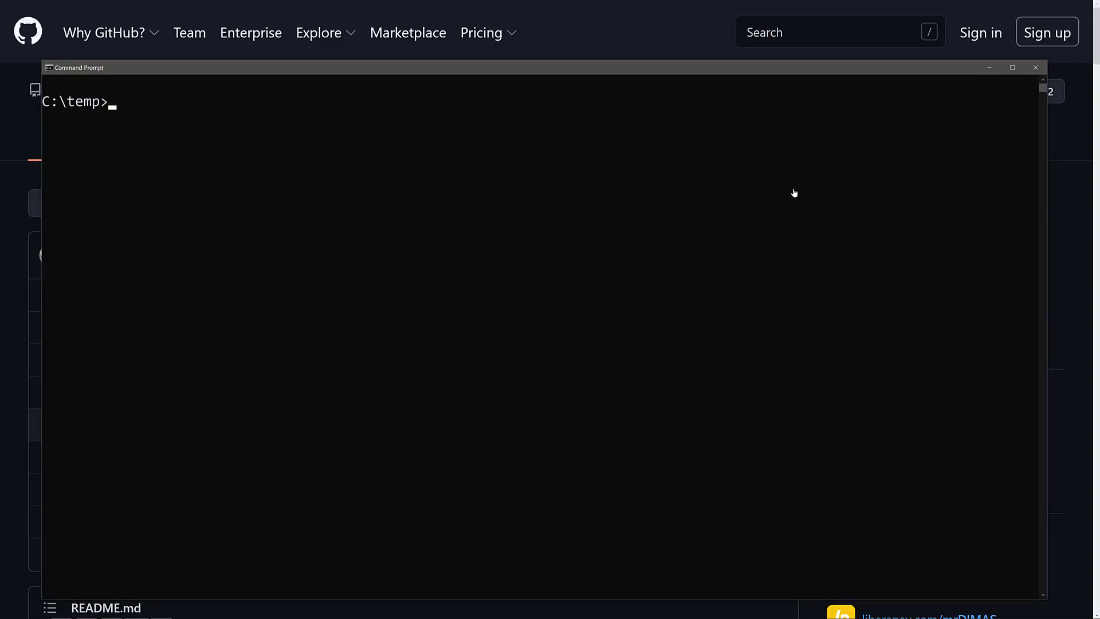
Run 'git clone' with the pasted rusty-editor address.
text(git clone)
key(ctrl+v)
key(Return)
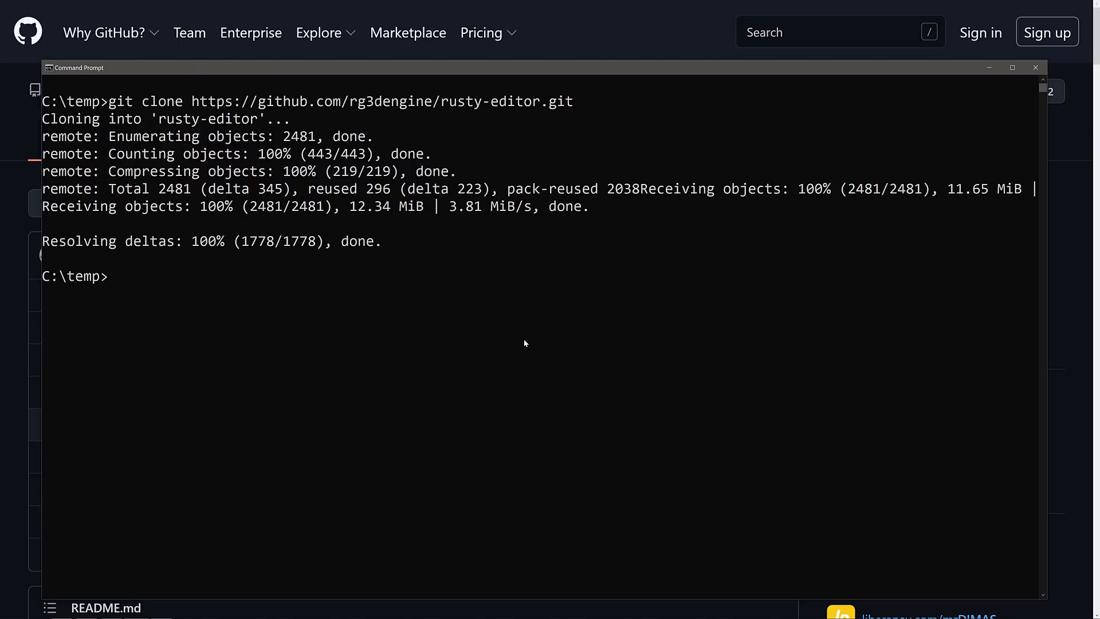
Enter the rusty-editor folder, list its files with 'dir', and type 'cargo run'.
text(cd rusty-editor)
key(Return)
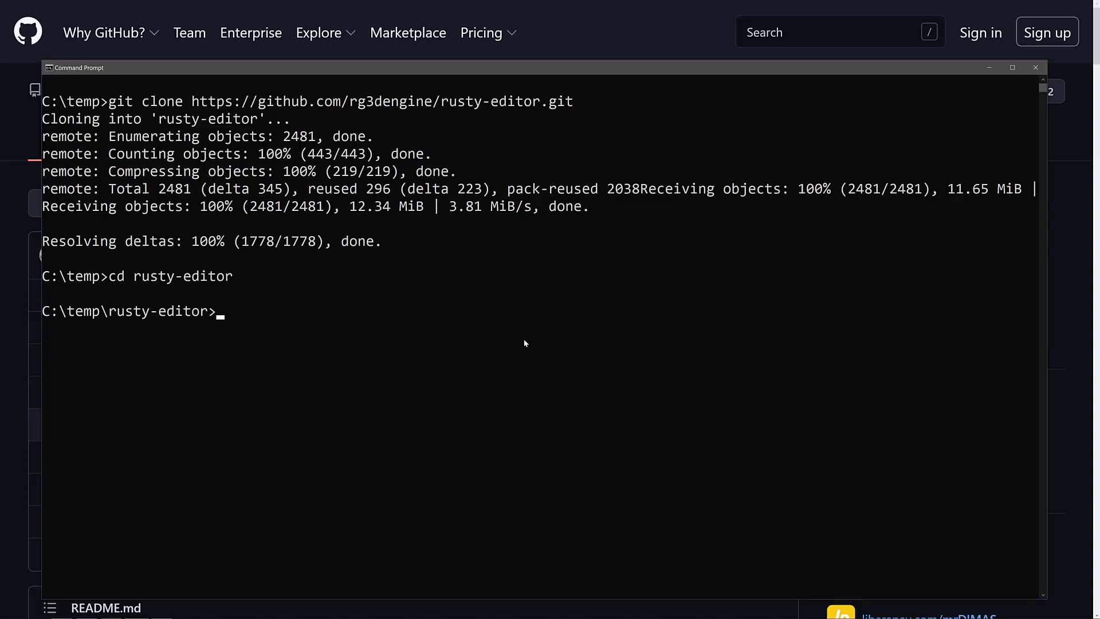
text(dir)
key(Return)
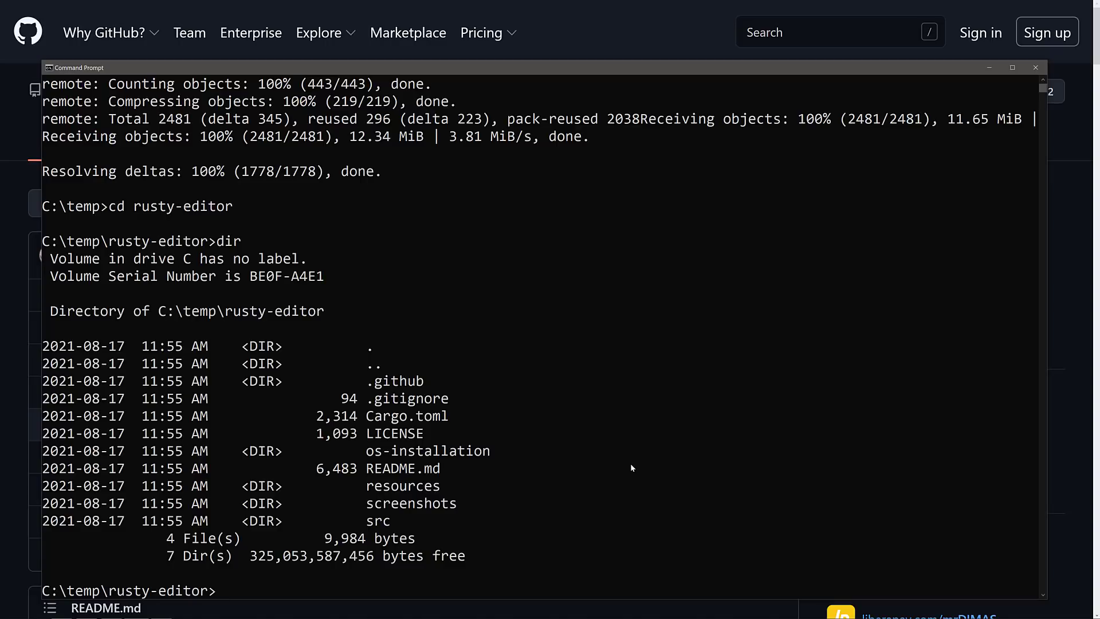
text(cargo run)
Build and launch rusty-editor with cargo run, checking the build output in the console.
key(Return)
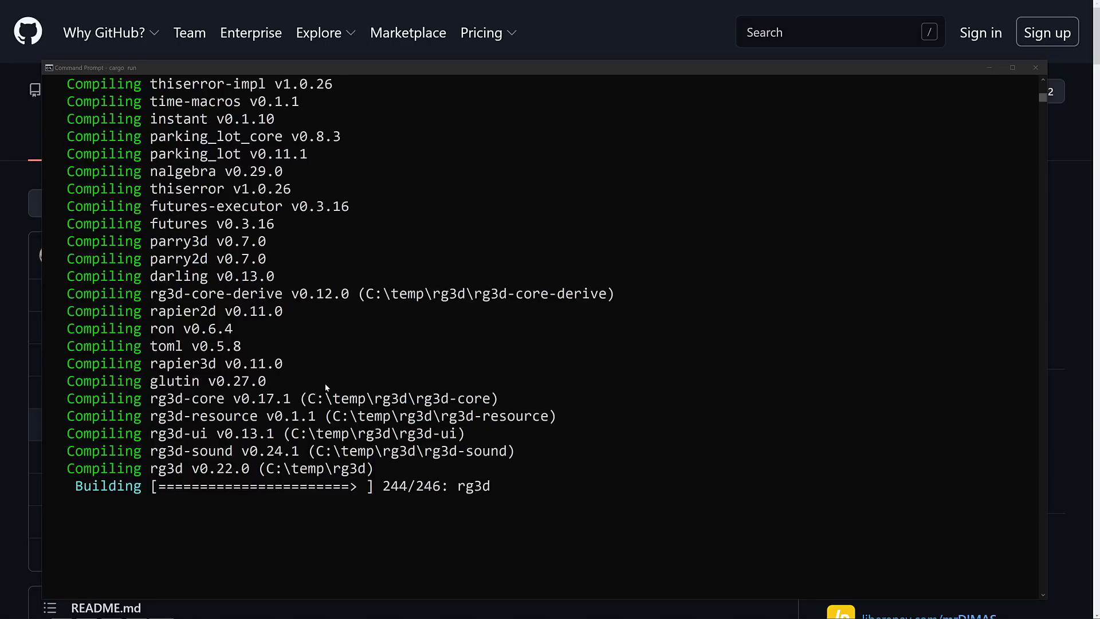
click(604, 396)
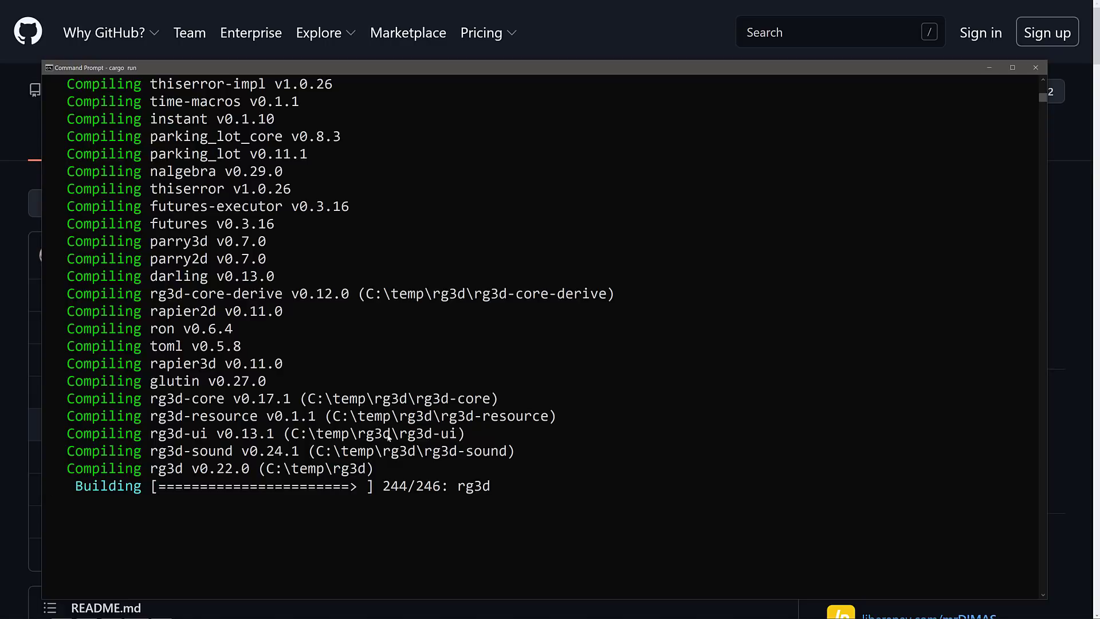
scroll(558, 489, down, 1)
scroll(558, 490, up, 2)
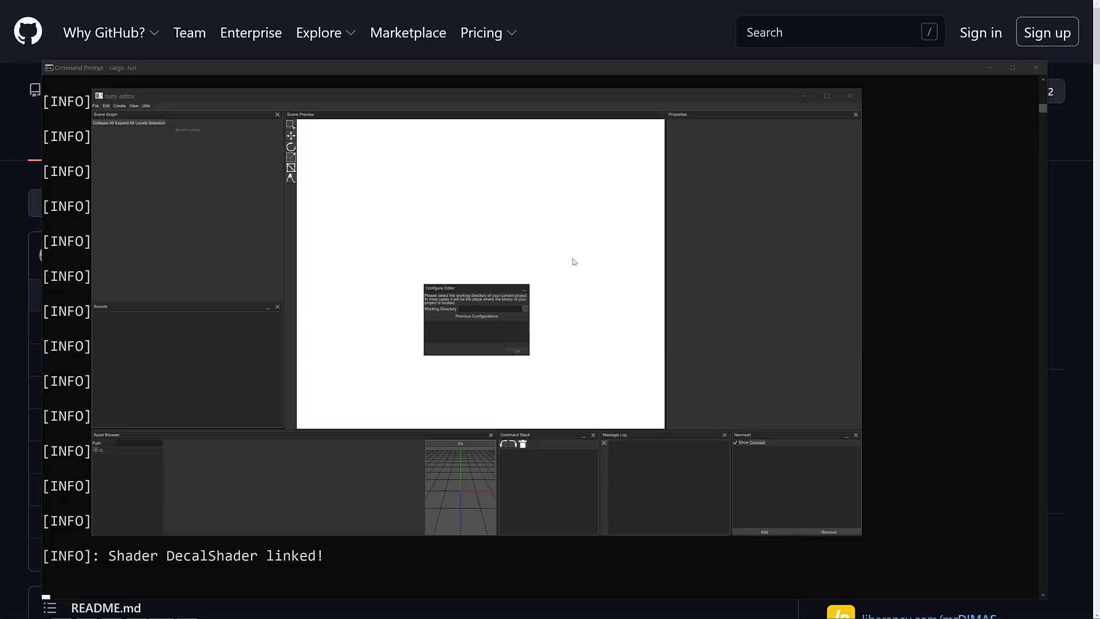
Choose the C:\Temp folder as the Working Directory and accept the editor configuration.
click(482, 309)
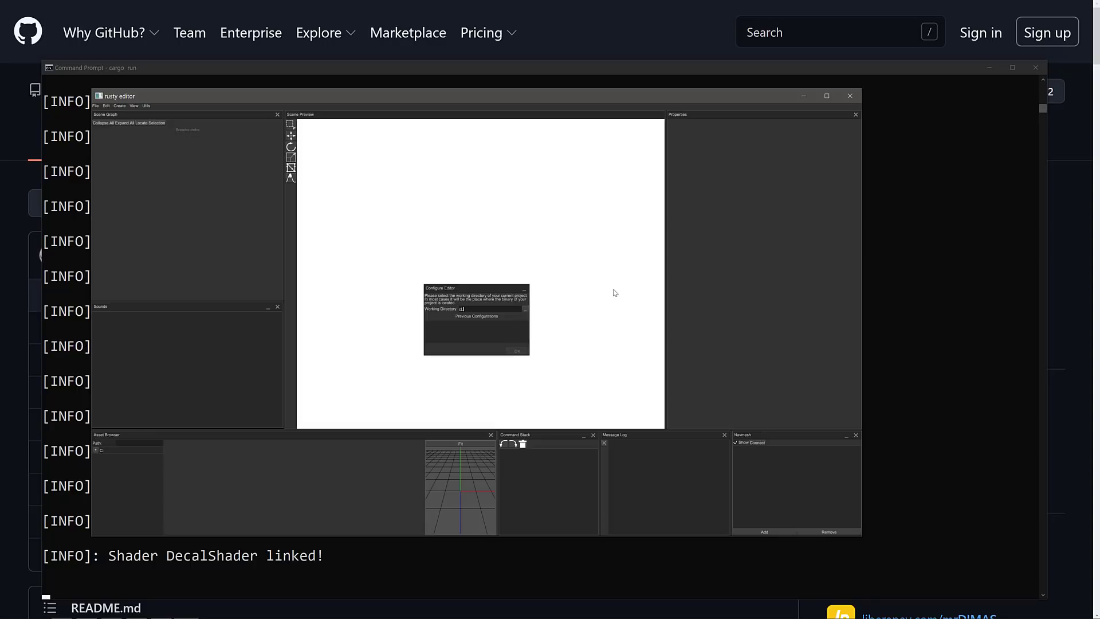
click(526, 309)
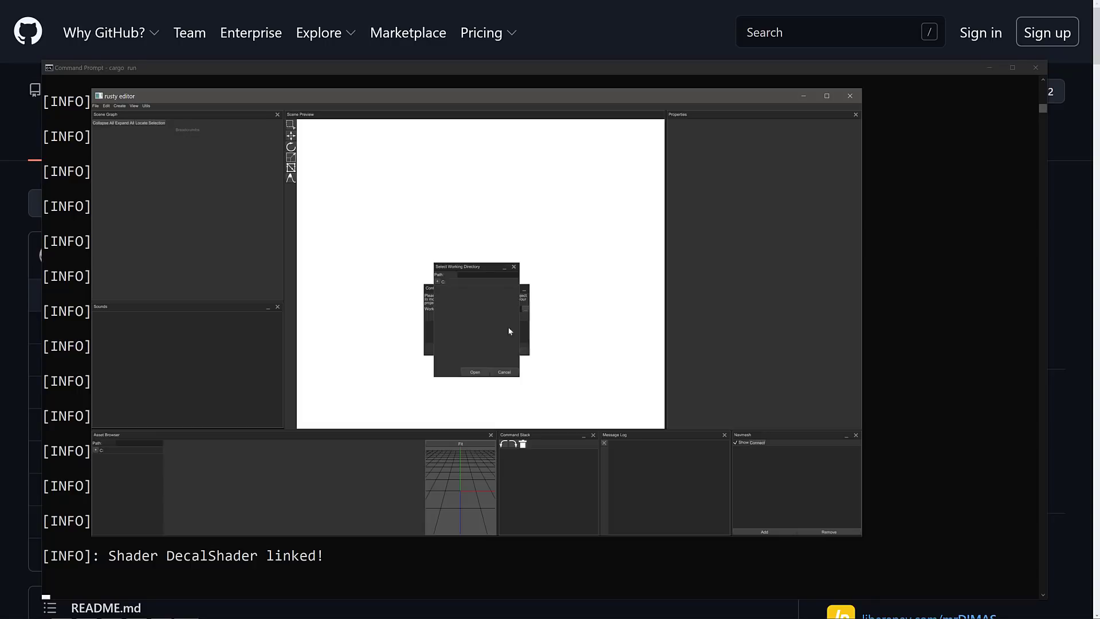
click(439, 280)
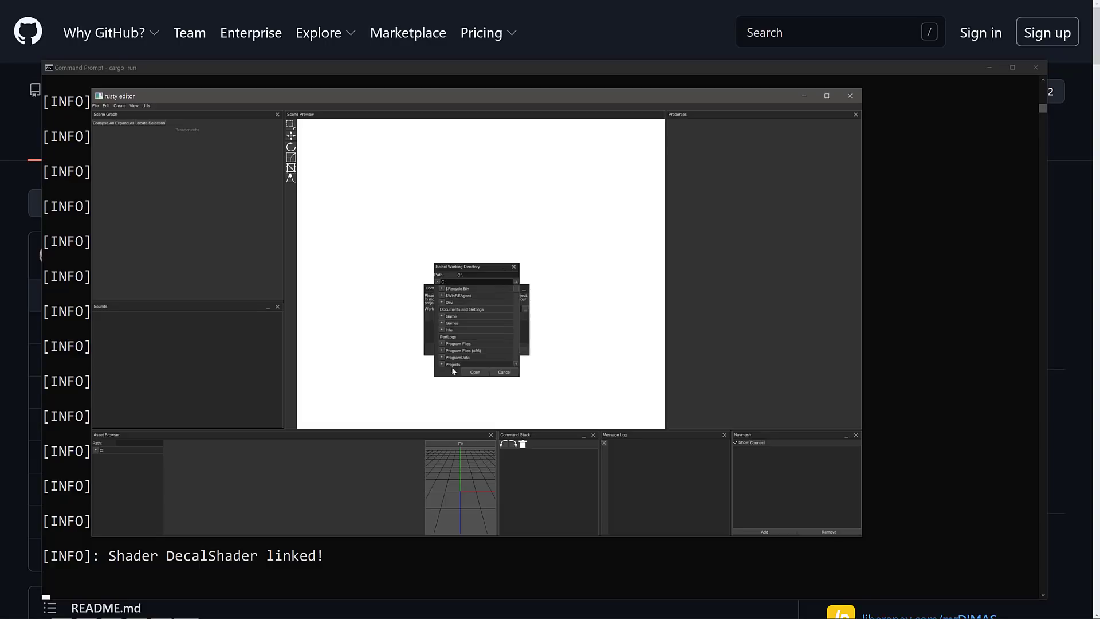
scroll(456, 342, down, 3)
click(450, 350)
click(475, 372)
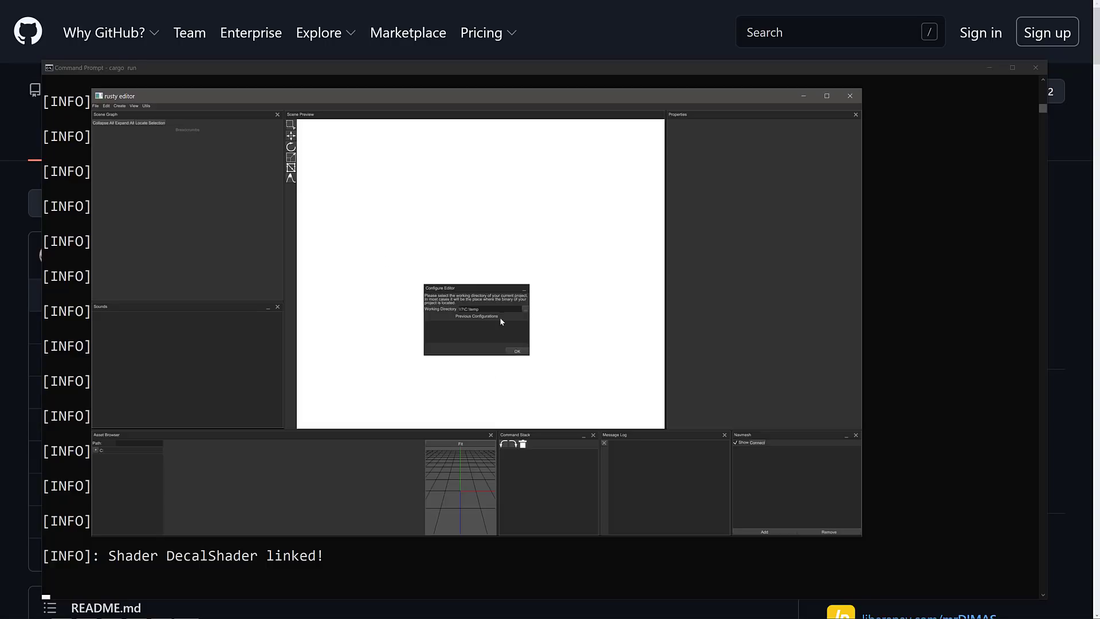
click(517, 349)
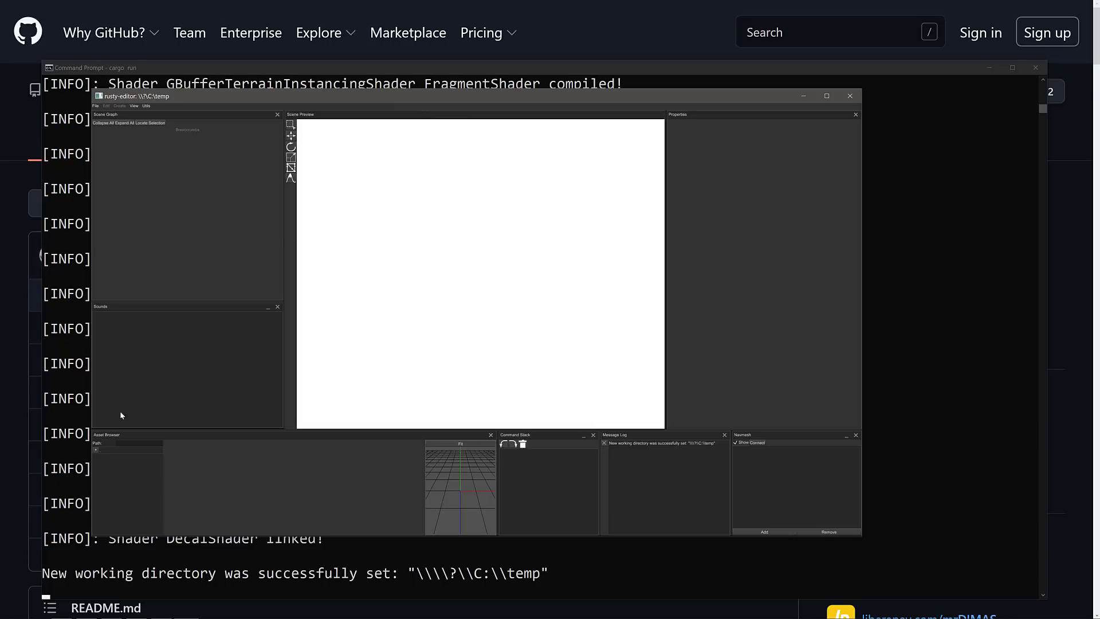
Expand rg3d > examples > data in the Asset Browser.
click(97, 450)
click(109, 458)
click(99, 458)
click(103, 477)
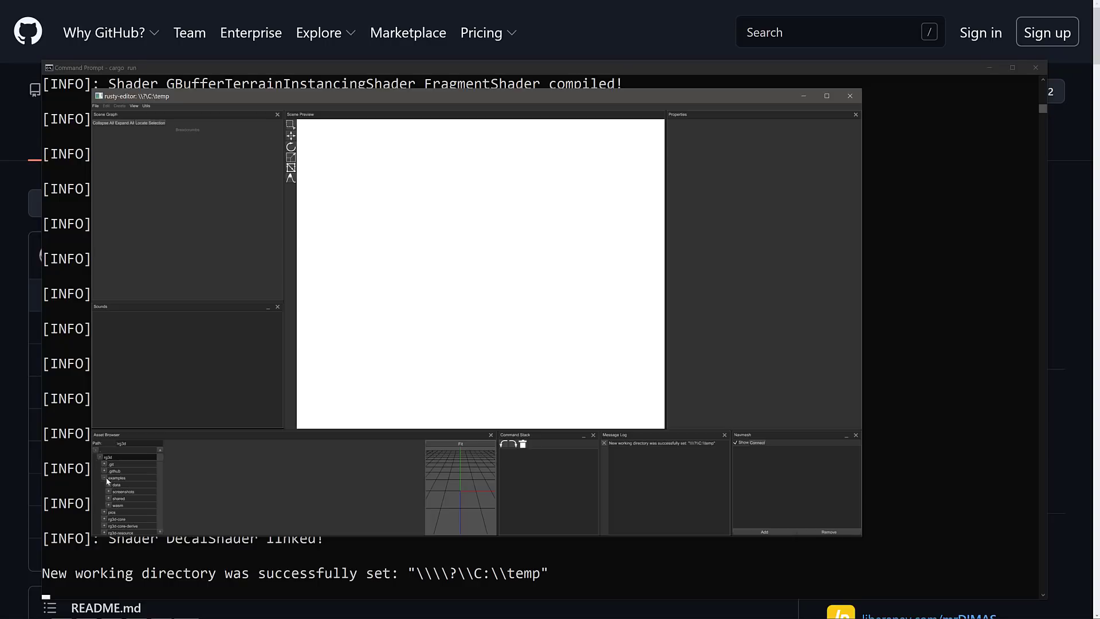
click(115, 485)
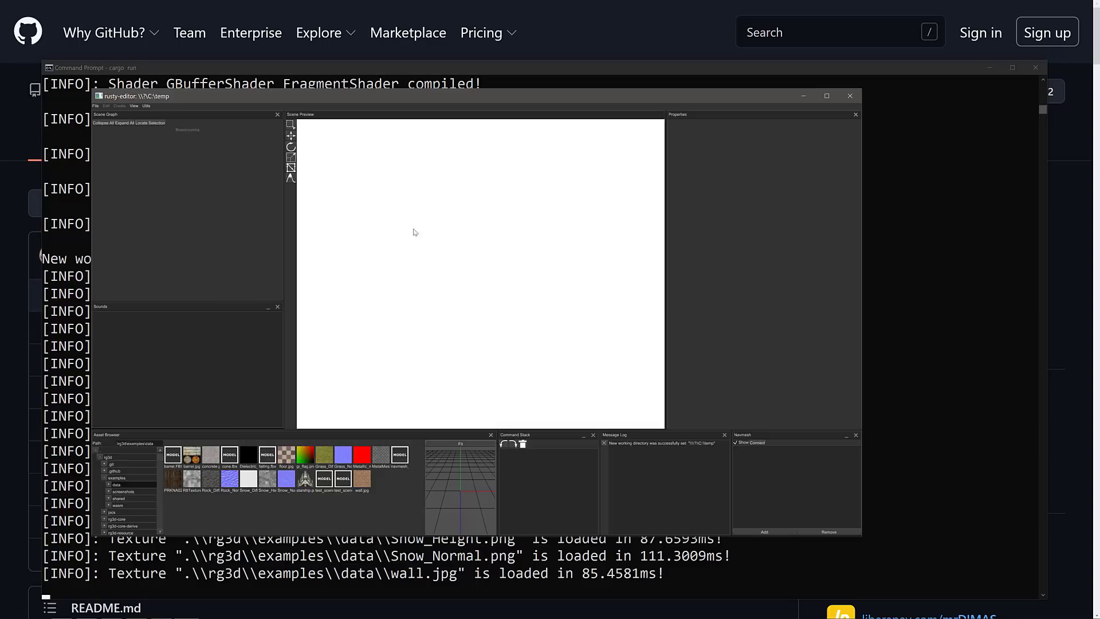
Maximize the editor window and create a new scene from the File menu.
double_click(122, 99)
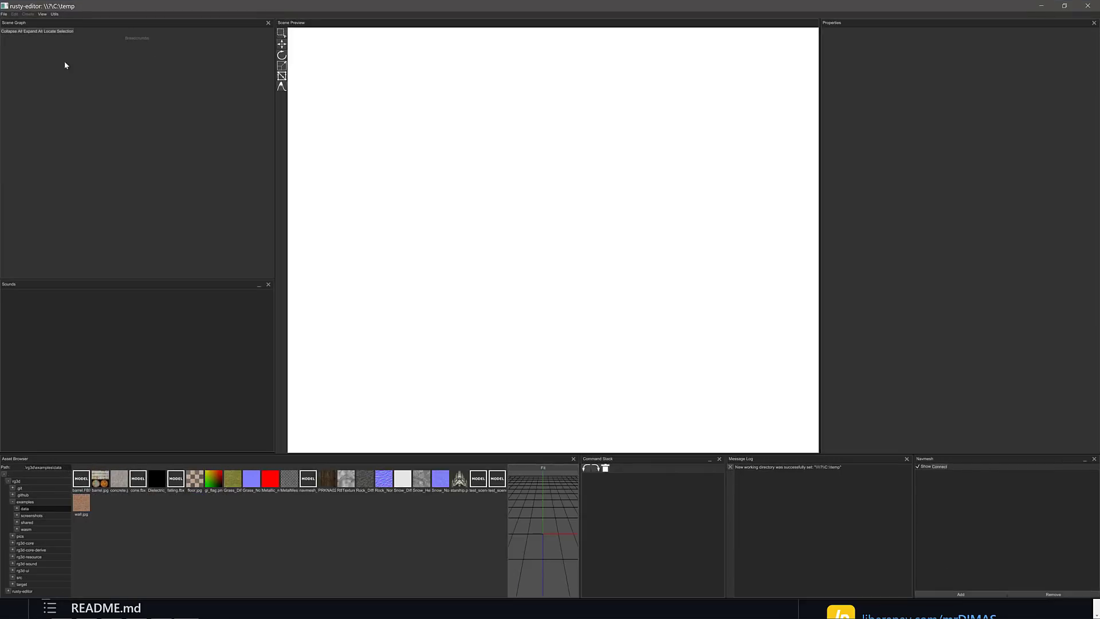
click(5, 15)
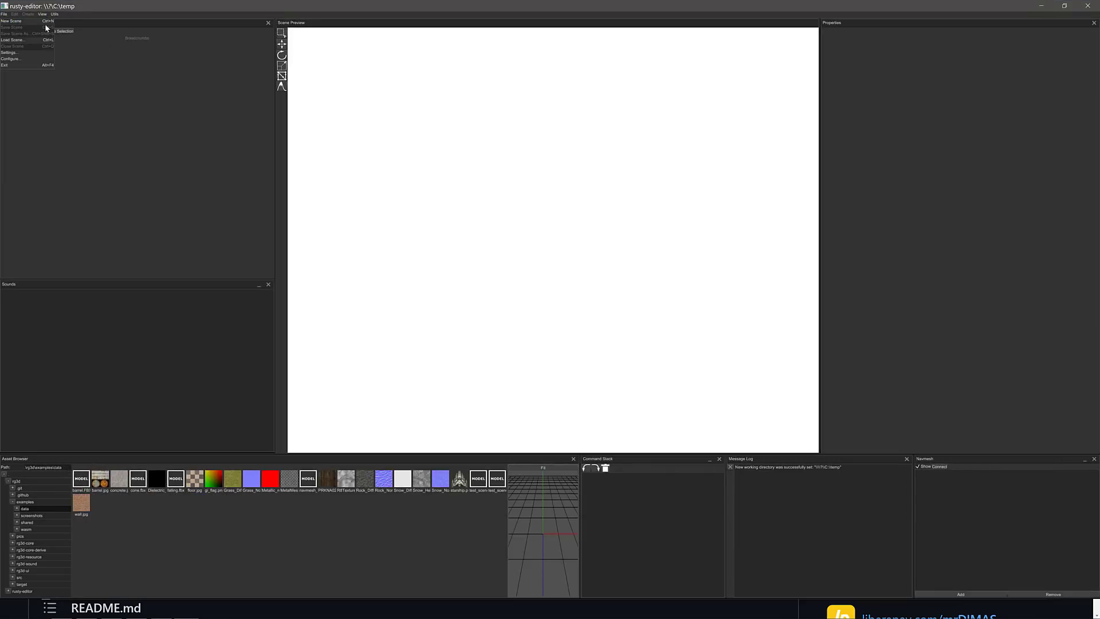
click(12, 20)
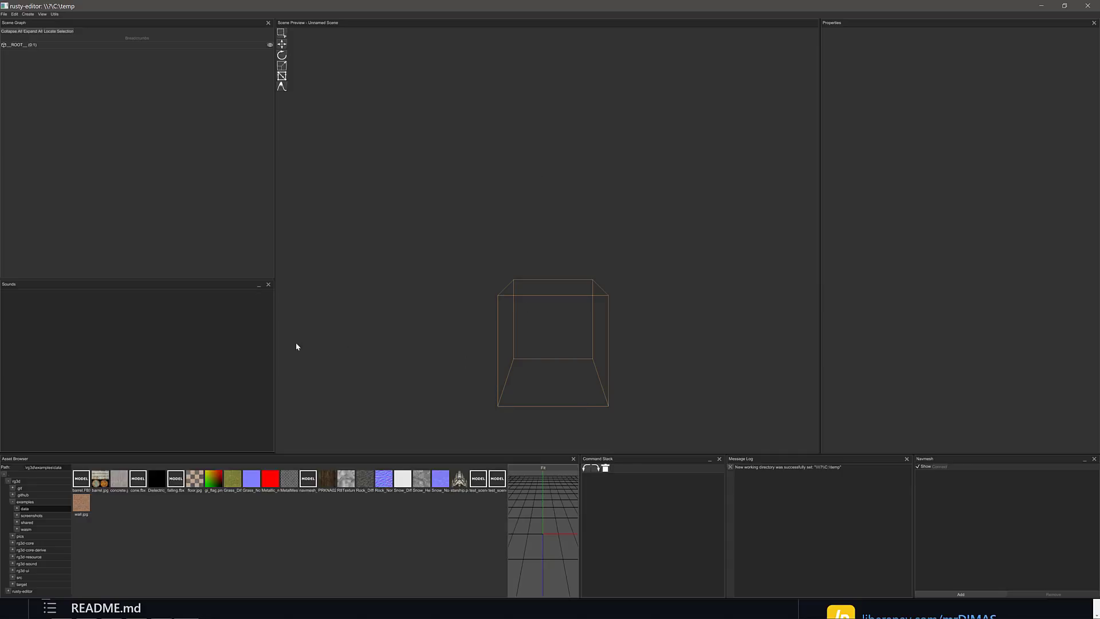
Import barrel.FBX into the scene with Recursive Up material search.
click(83, 483)
drag(588, 314, 588, 314)
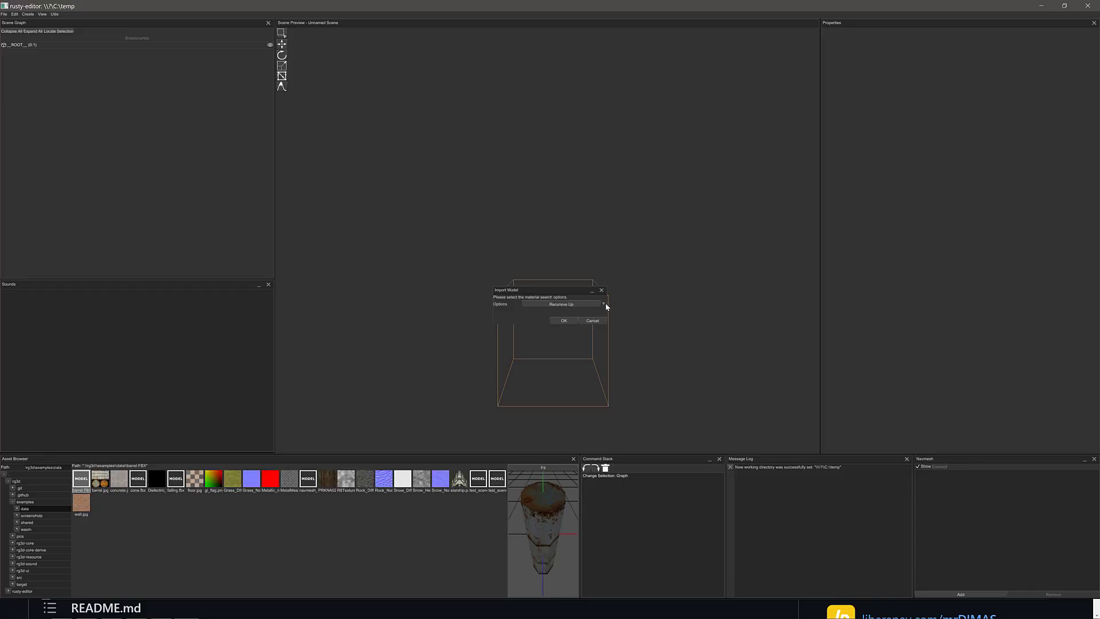
click(568, 305)
click(569, 289)
click(563, 321)
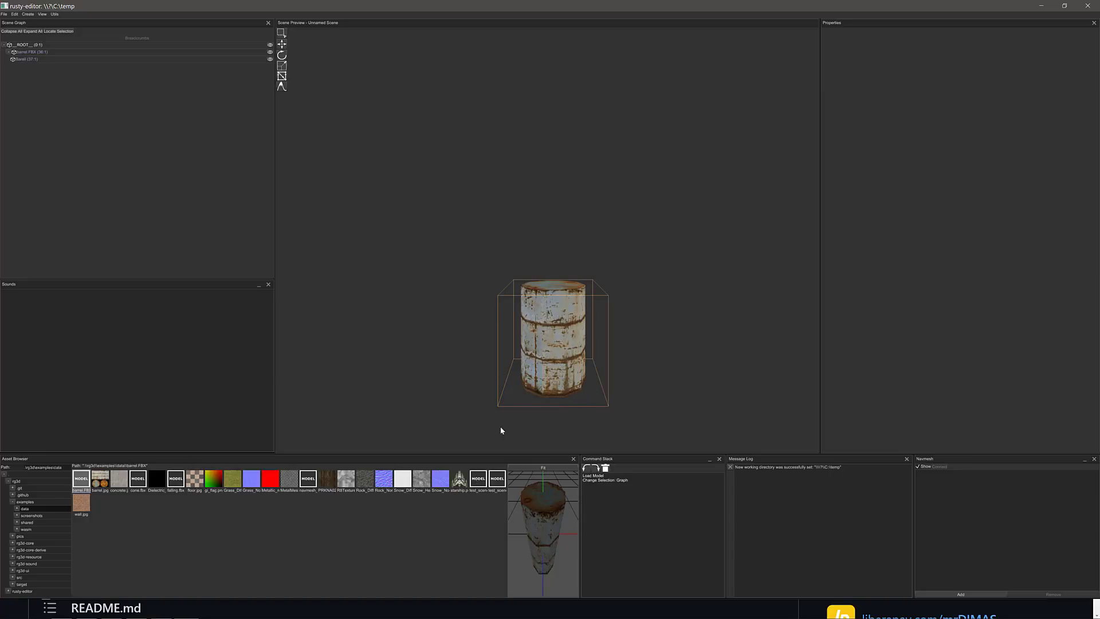
Drag the test_scene asset into the scene, then add a Particle System.
click(478, 480)
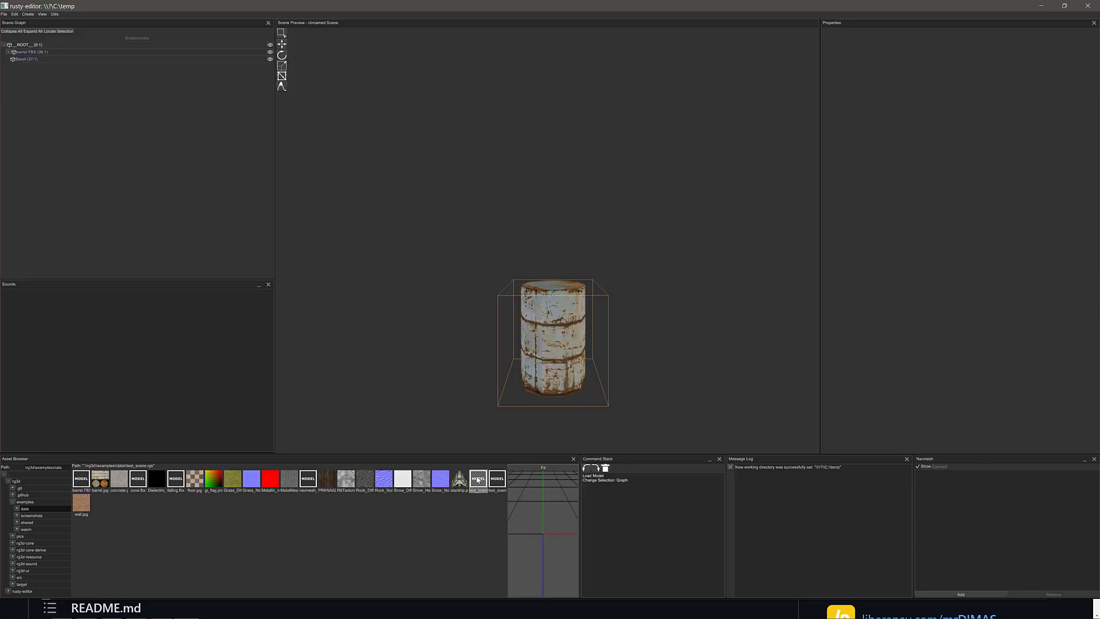
drag(483, 308, 487, 402)
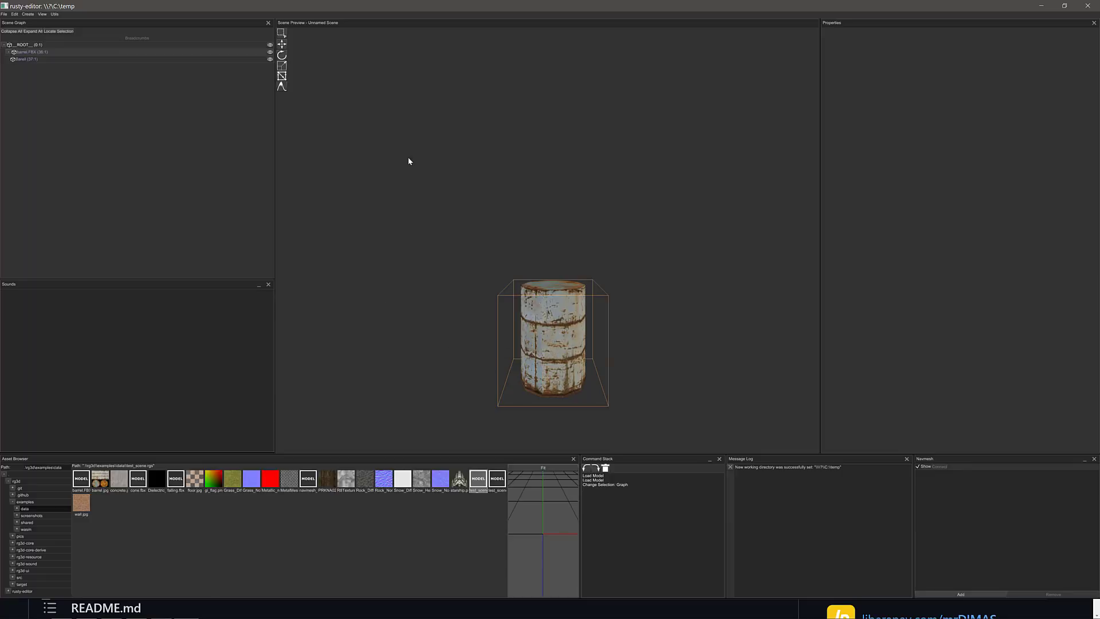
click(27, 16)
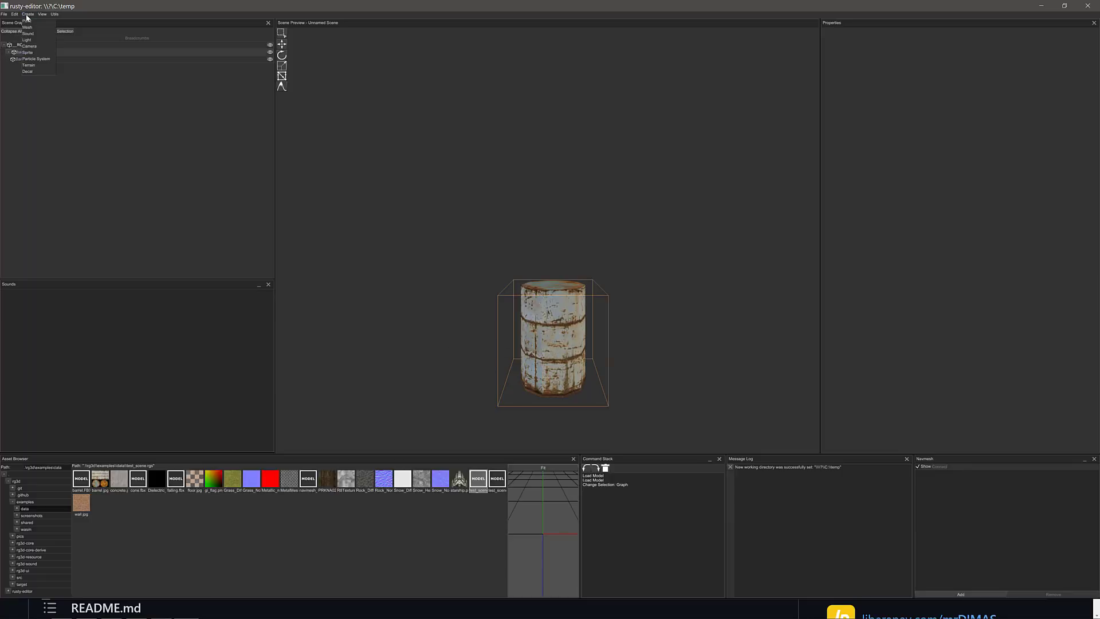
click(35, 59)
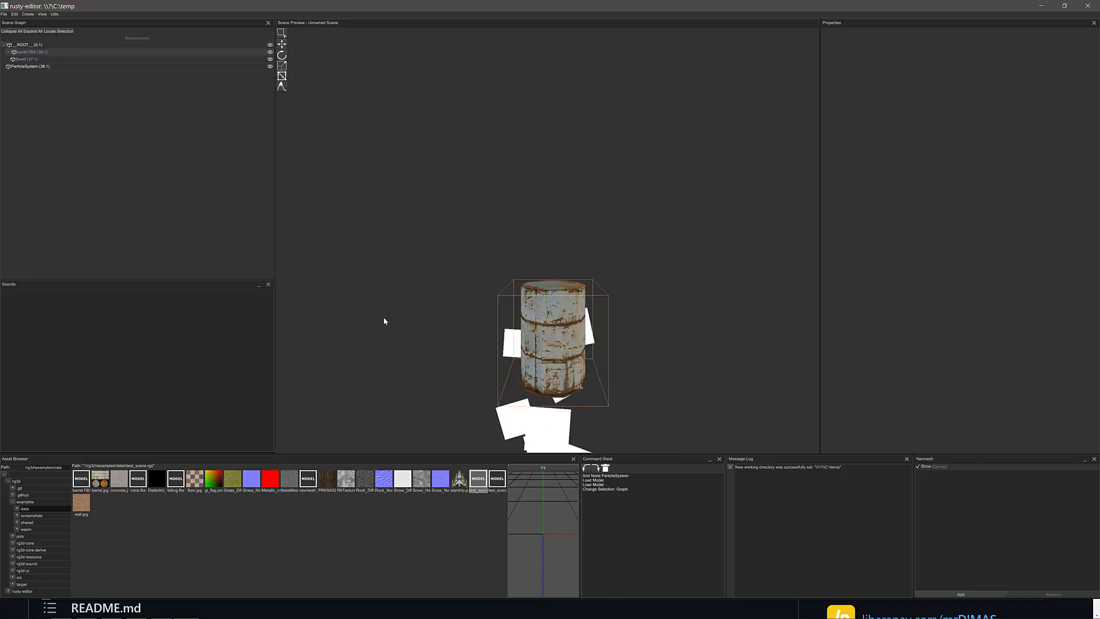
Inspect the ParticleSystem, then give barrel.FBX a Dynamic physics body.
click(32, 65)
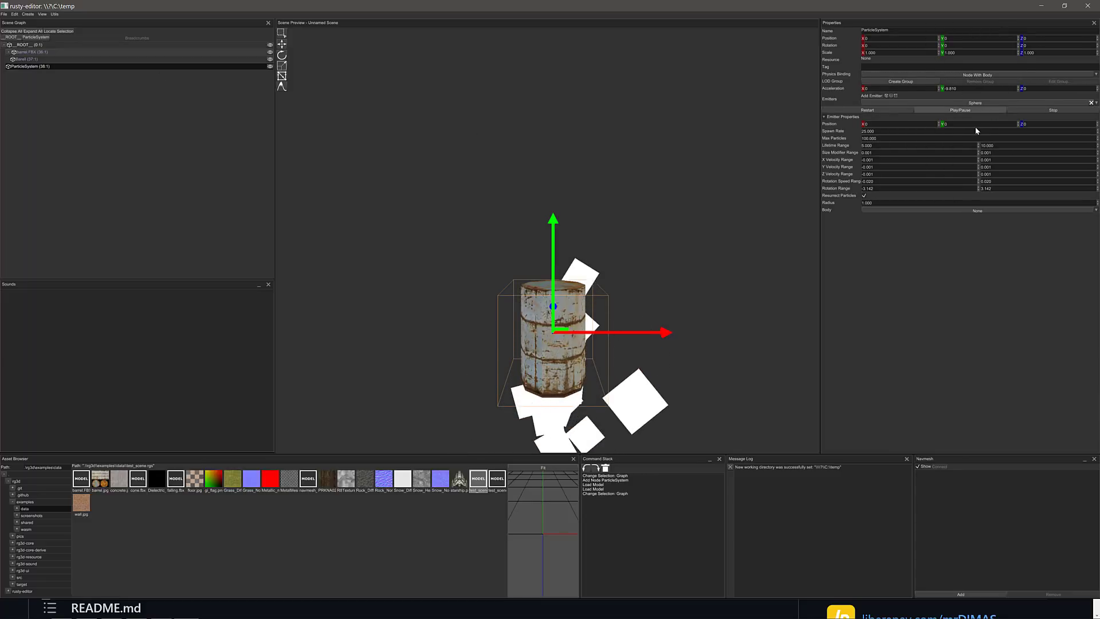
click(976, 75)
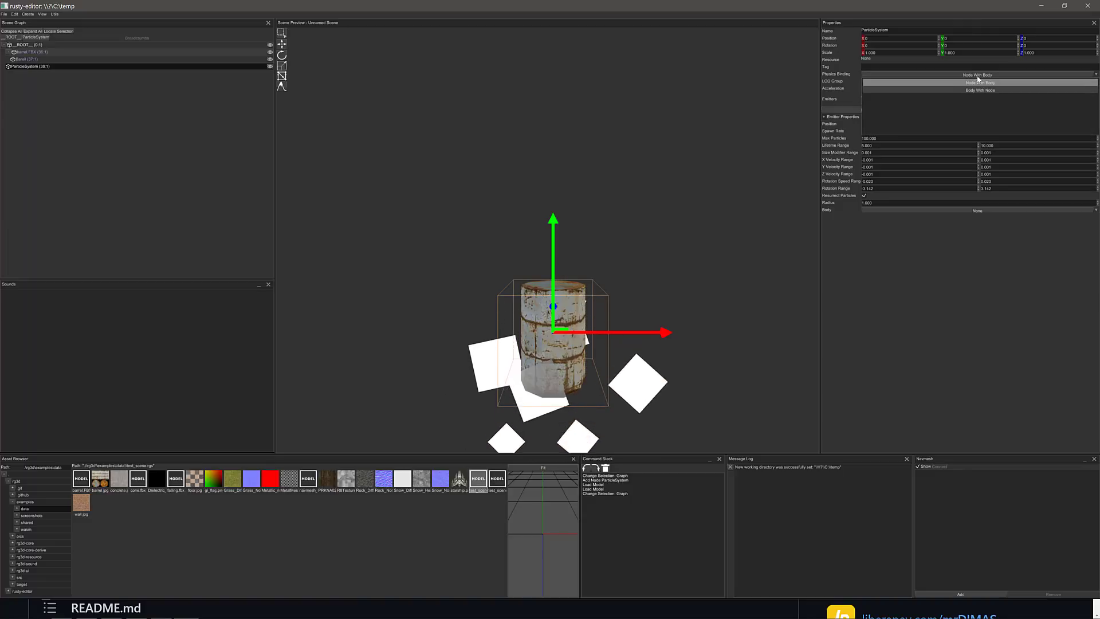
click(85, 79)
click(29, 52)
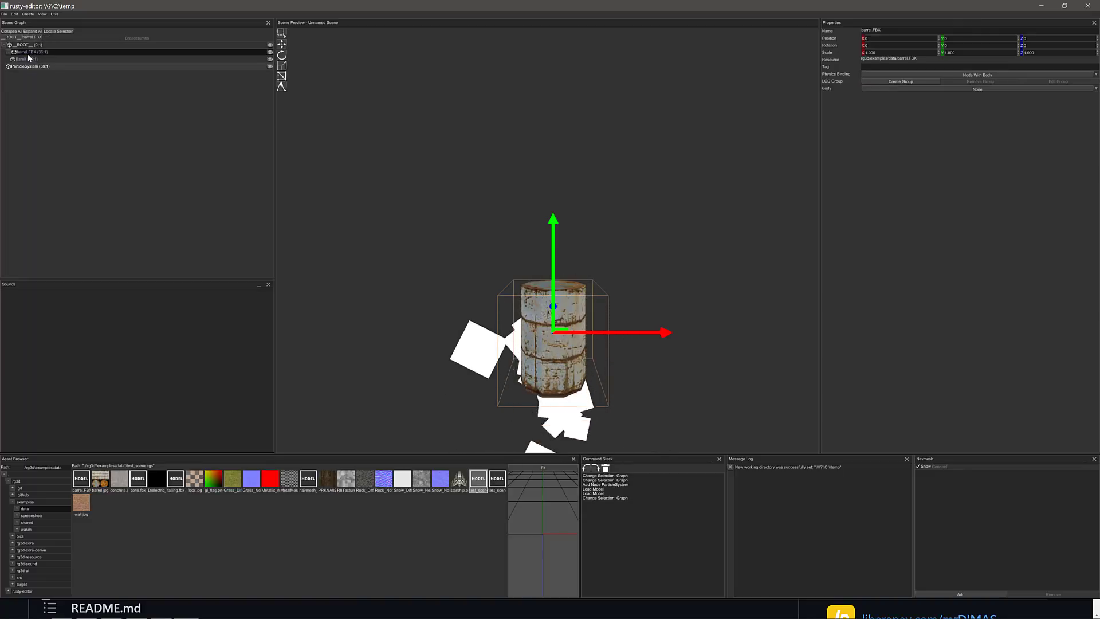
click(961, 88)
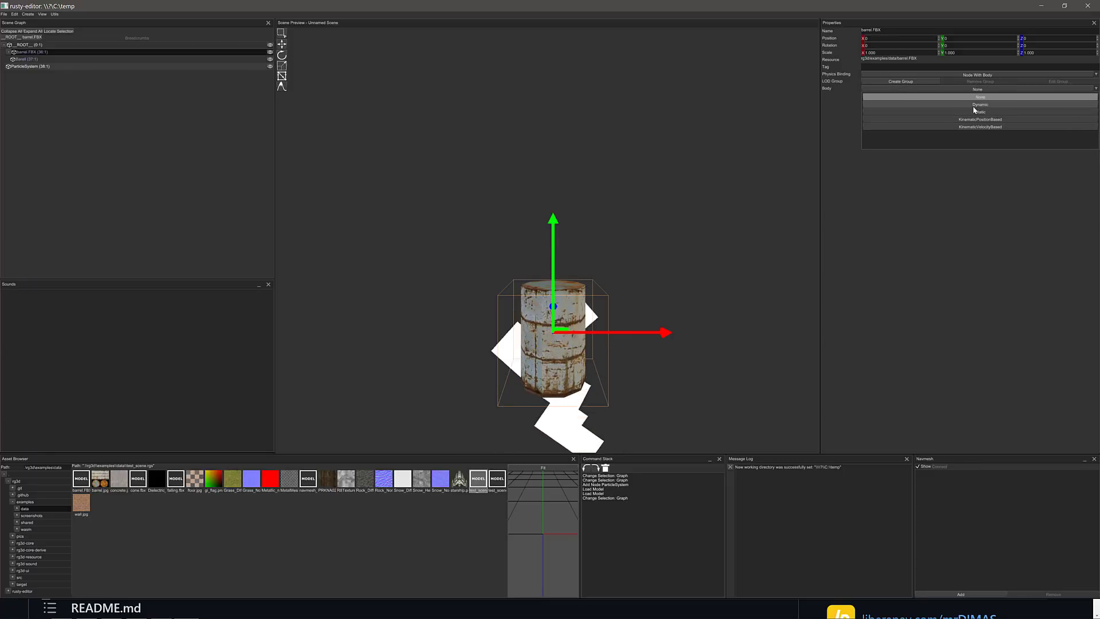
click(982, 104)
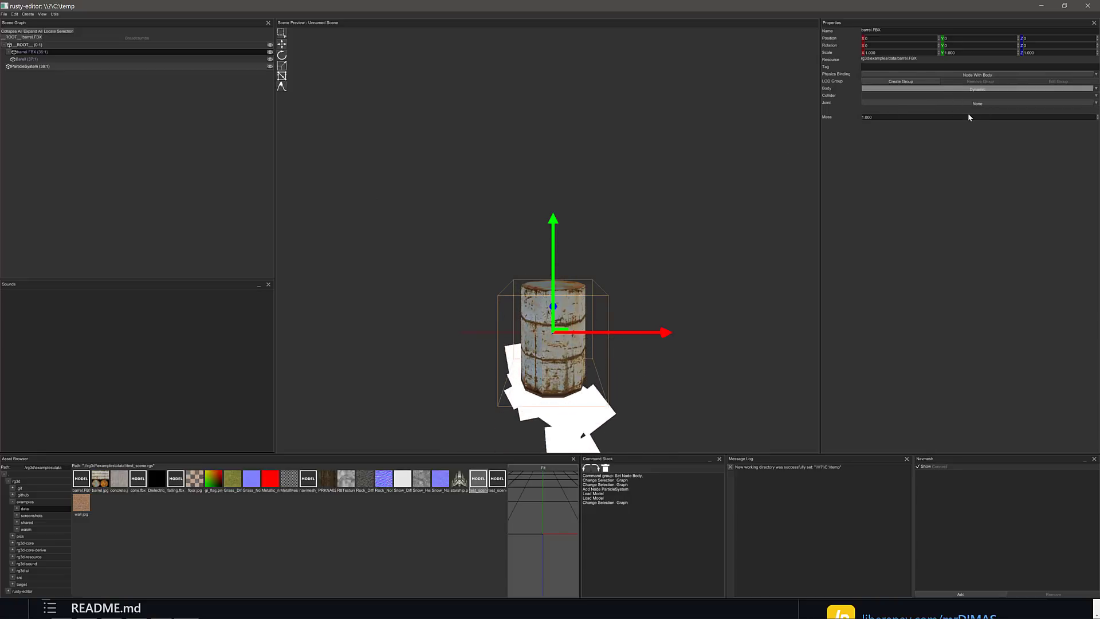
click(27, 14)
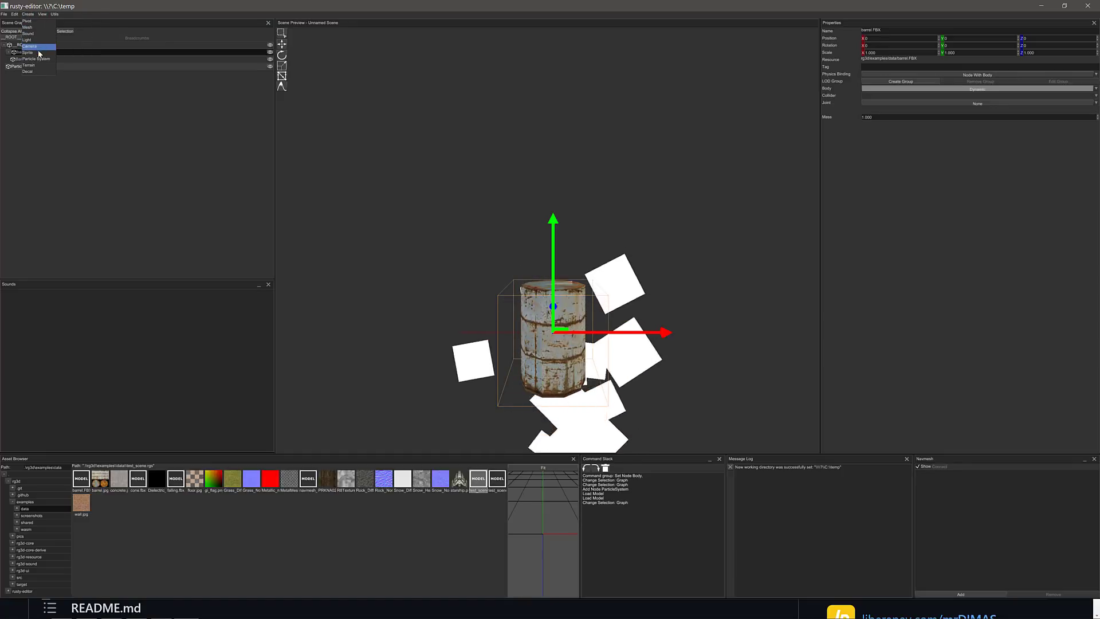
Add a Point Light and drag it along X to the left of the barrel.
mouse_move(31, 37)
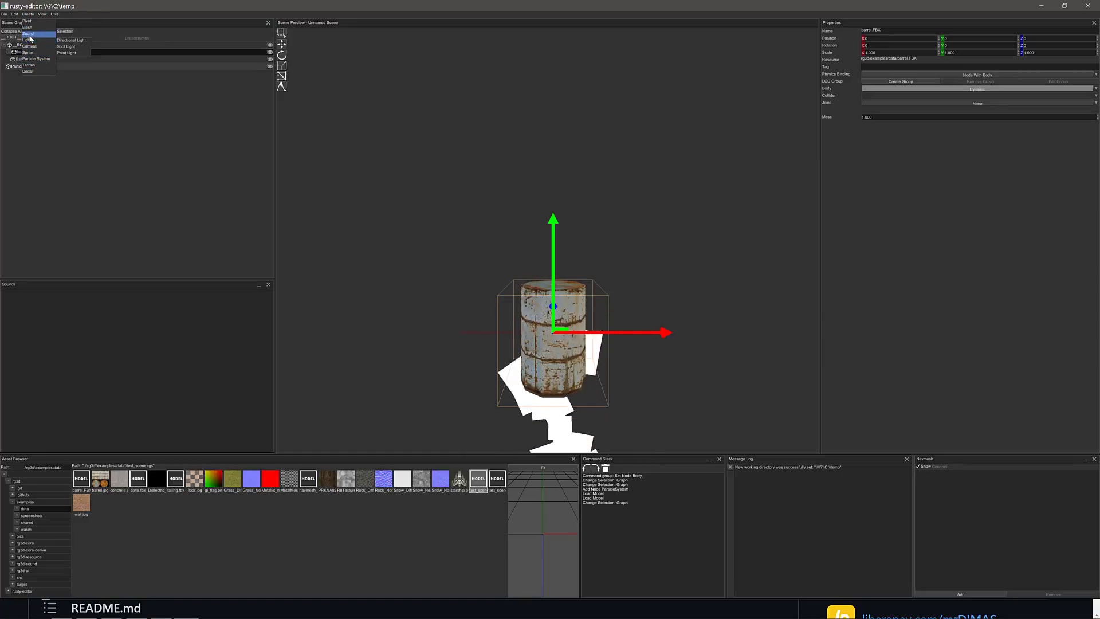
click(69, 53)
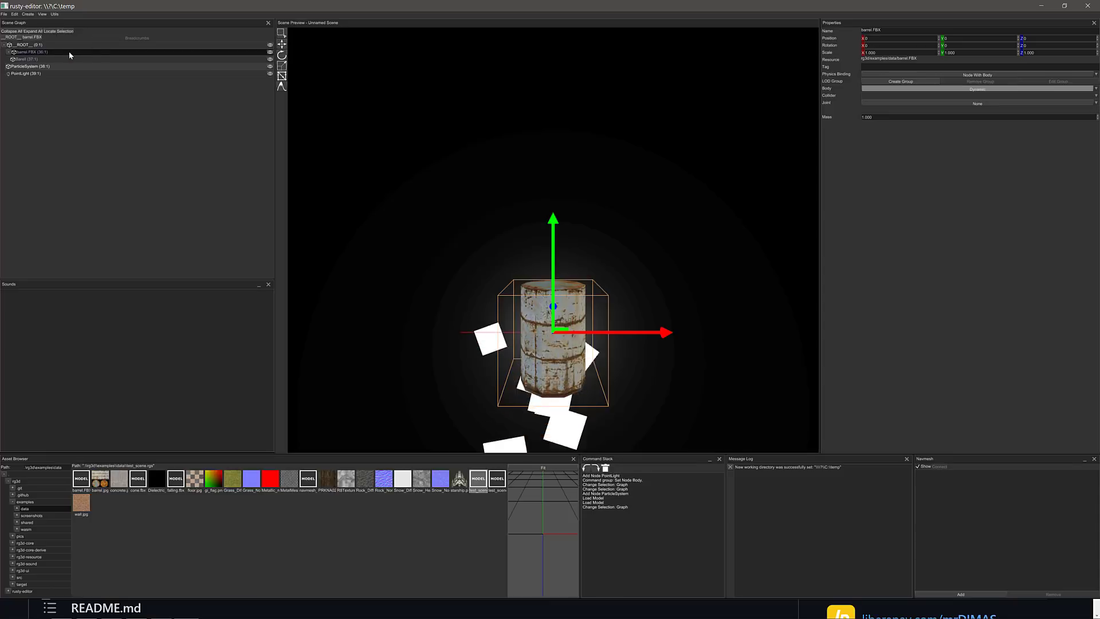
click(663, 334)
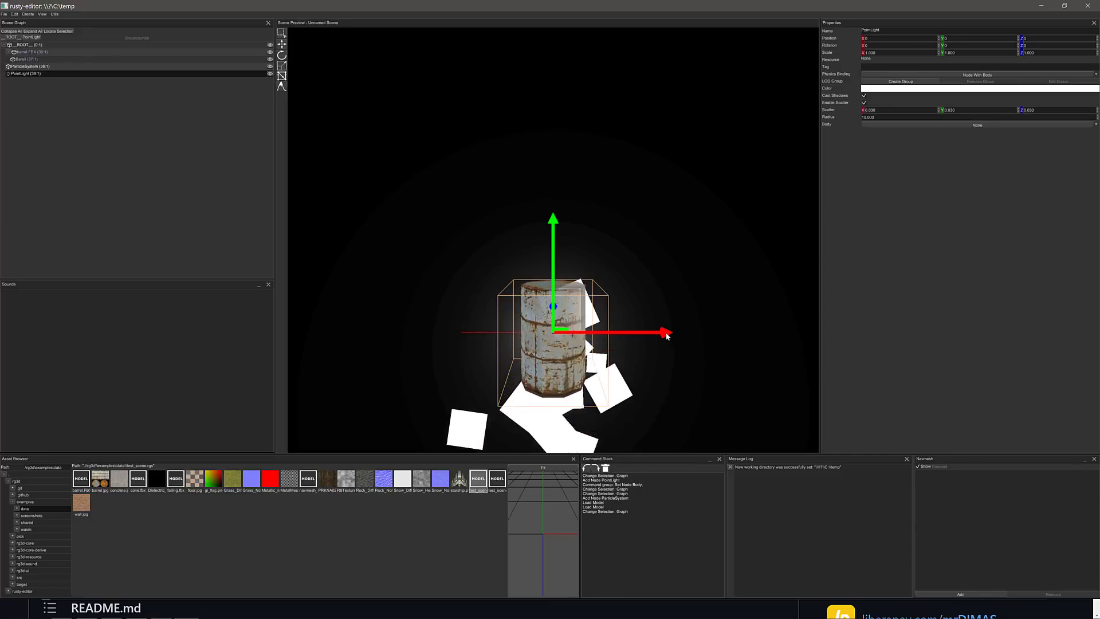
drag(665, 336, 522, 334)
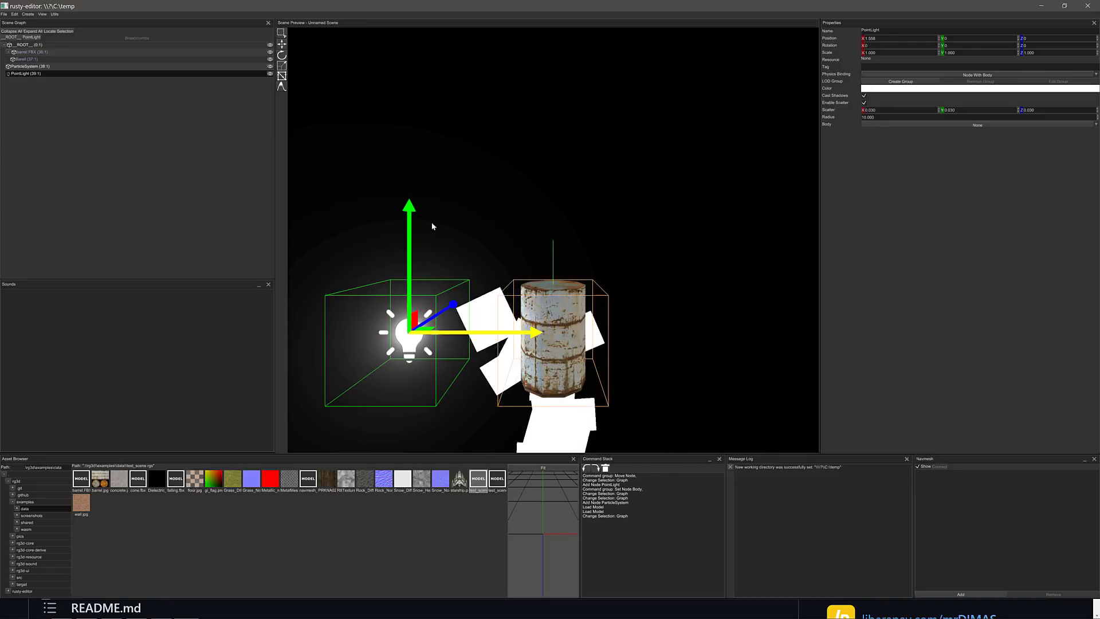
click(282, 87)
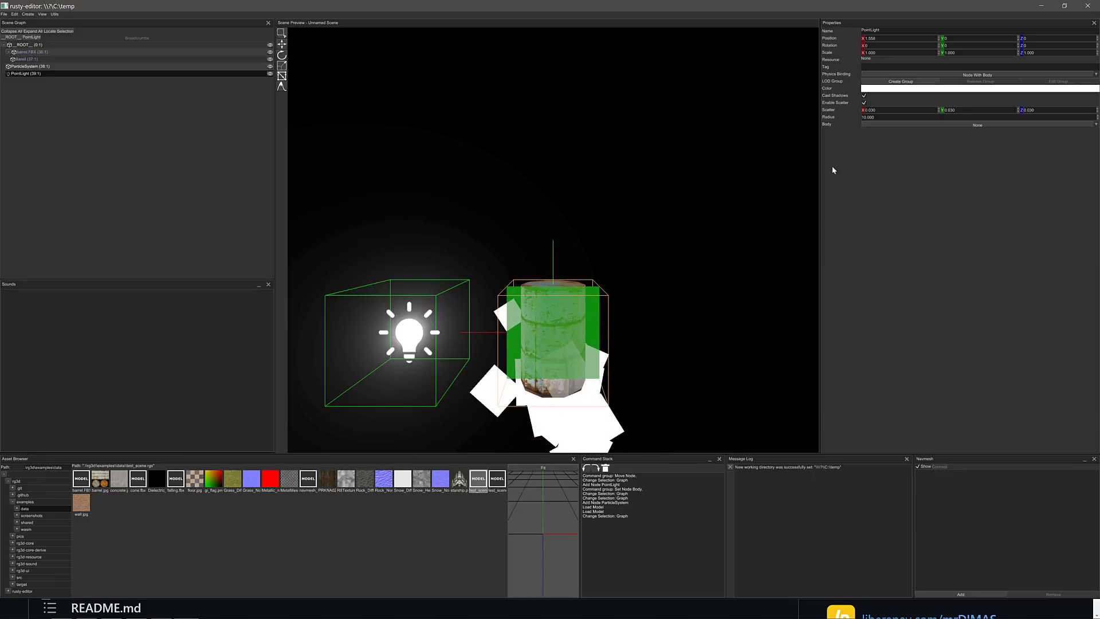
Add a Terrain node to the scene from the create menu.
click(29, 16)
click(27, 16)
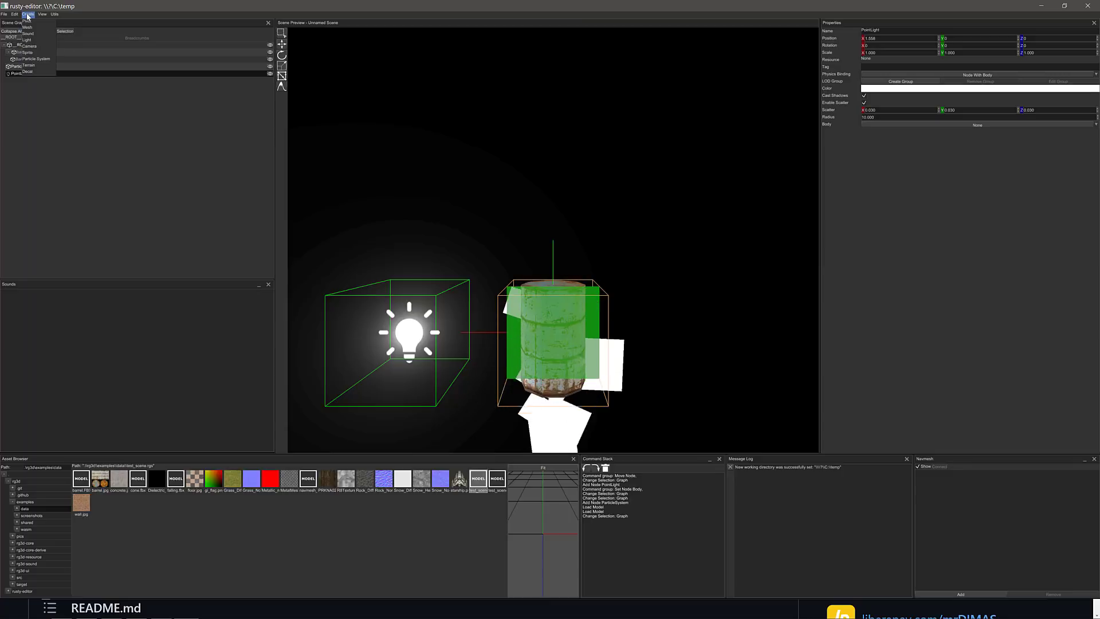
click(35, 67)
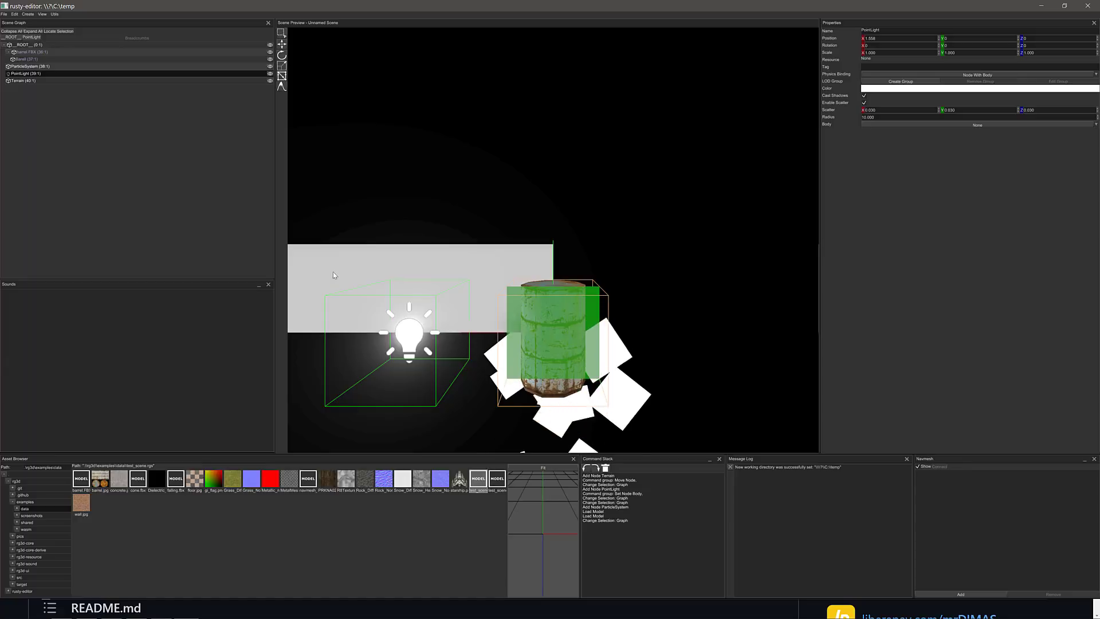
Select the Terrain and drag across its surface to raise a hill.
click(56, 80)
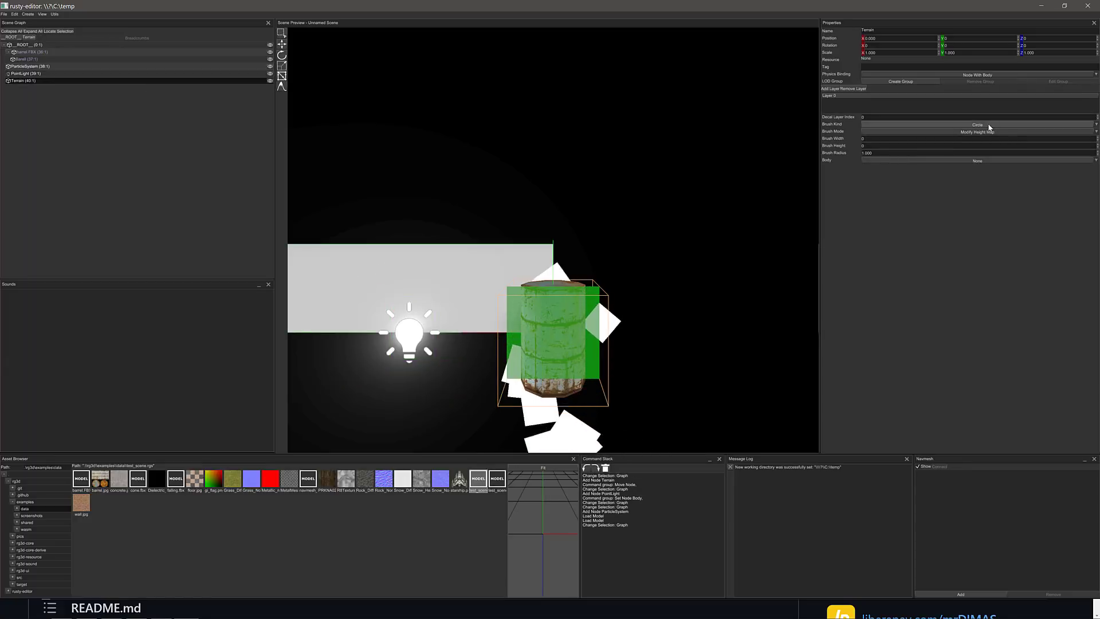
scroll(644, 229, down, 5)
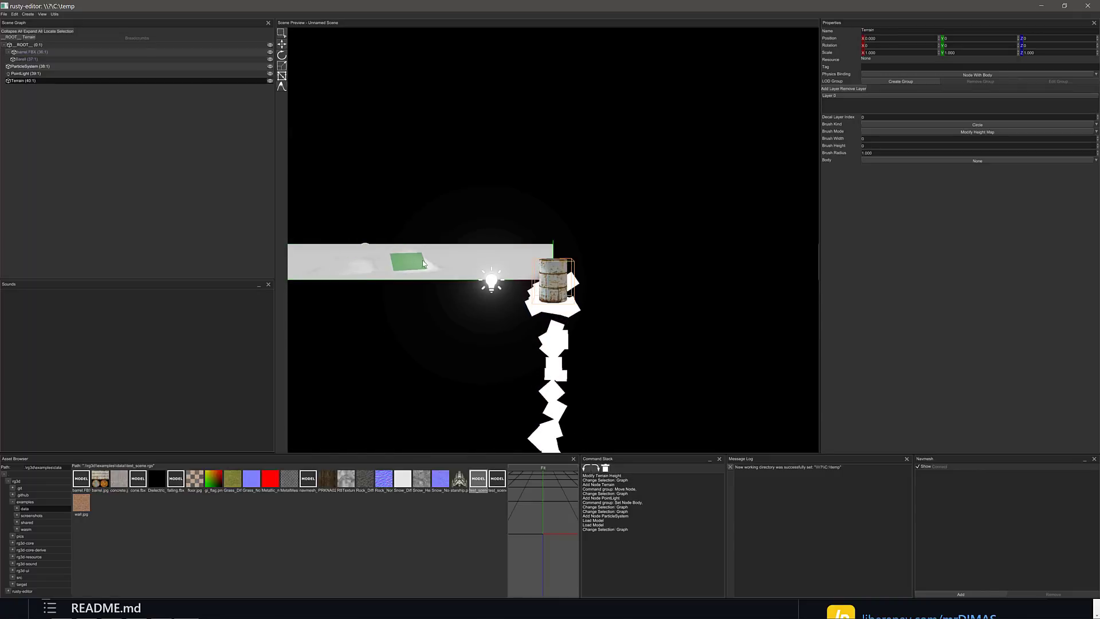
mouse_move(401, 260)
mouse_down()
mouse_move(475, 260)
mouse_move(332, 261)
mouse_up()
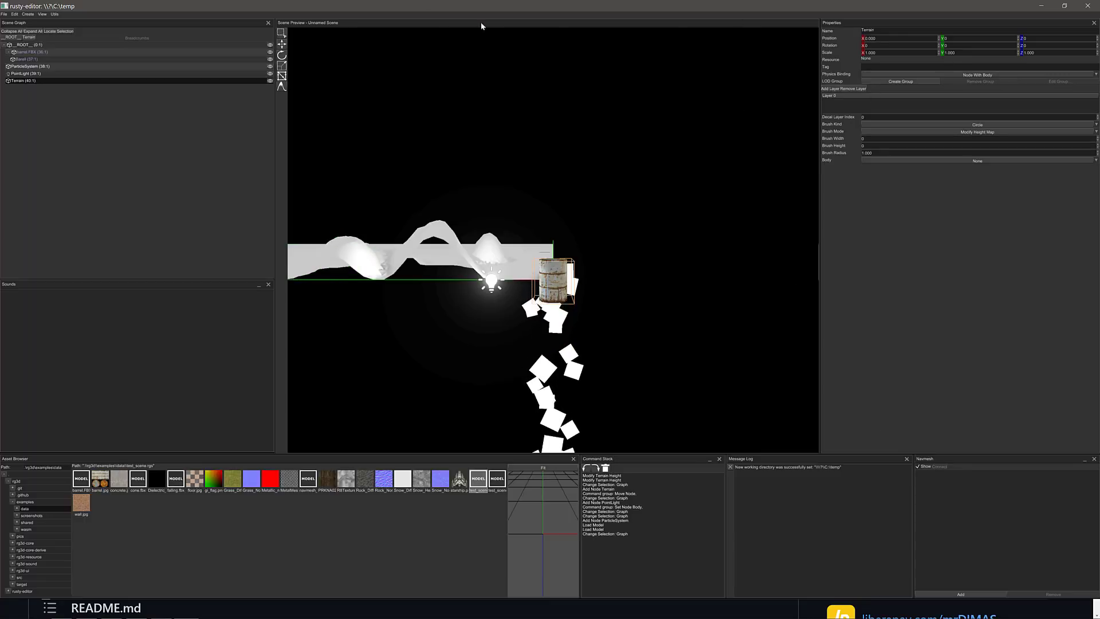
Quit rusty-editor without saving and switch to the rusty-editor GitHub page.
click(1088, 6)
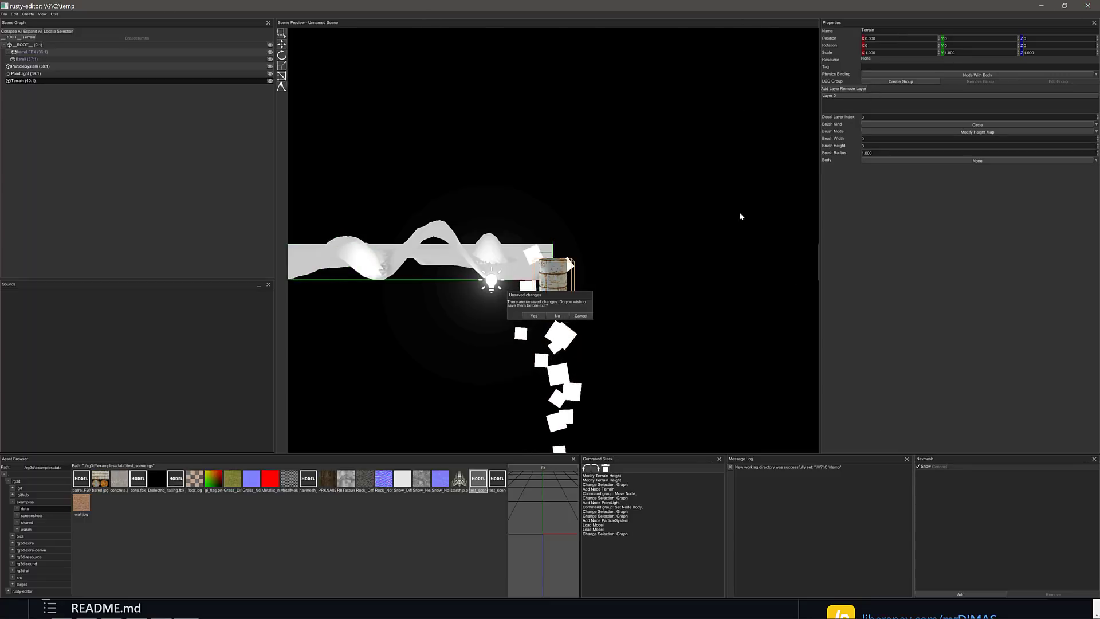
click(558, 315)
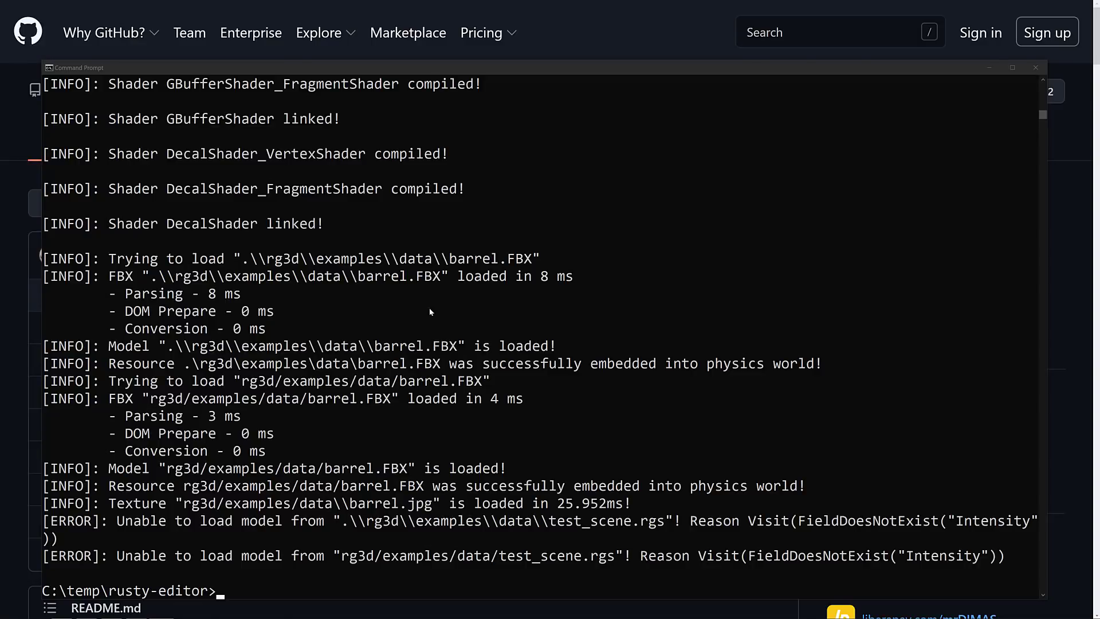
key(alt+Tab)
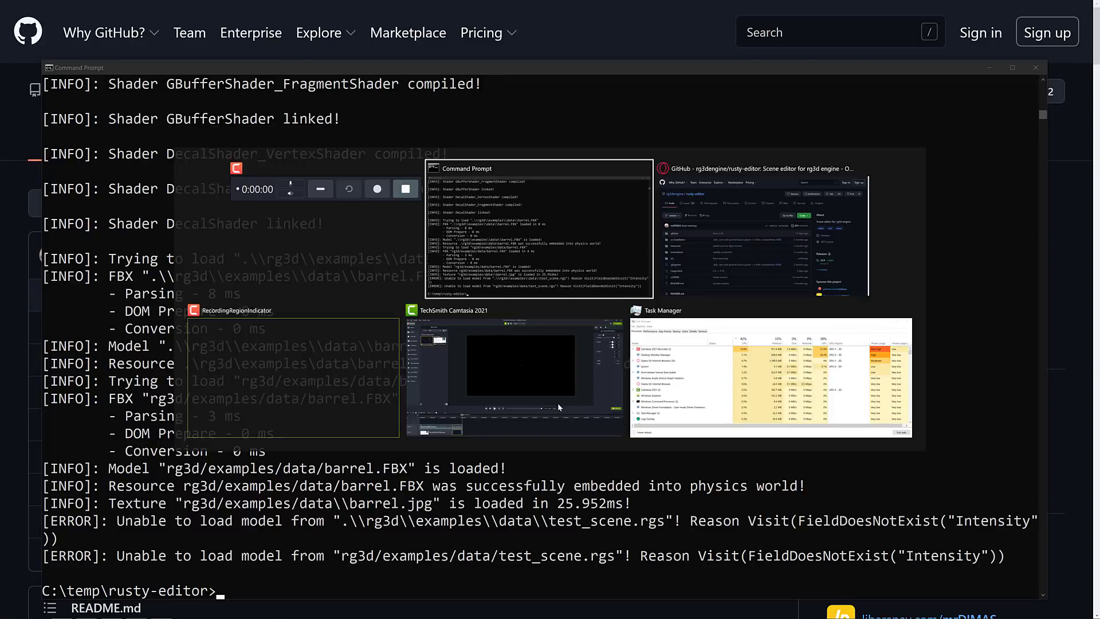
Read the README's scene-loading section, selecting the word rgs and some code lines.
scroll(475, 367, down, 10)
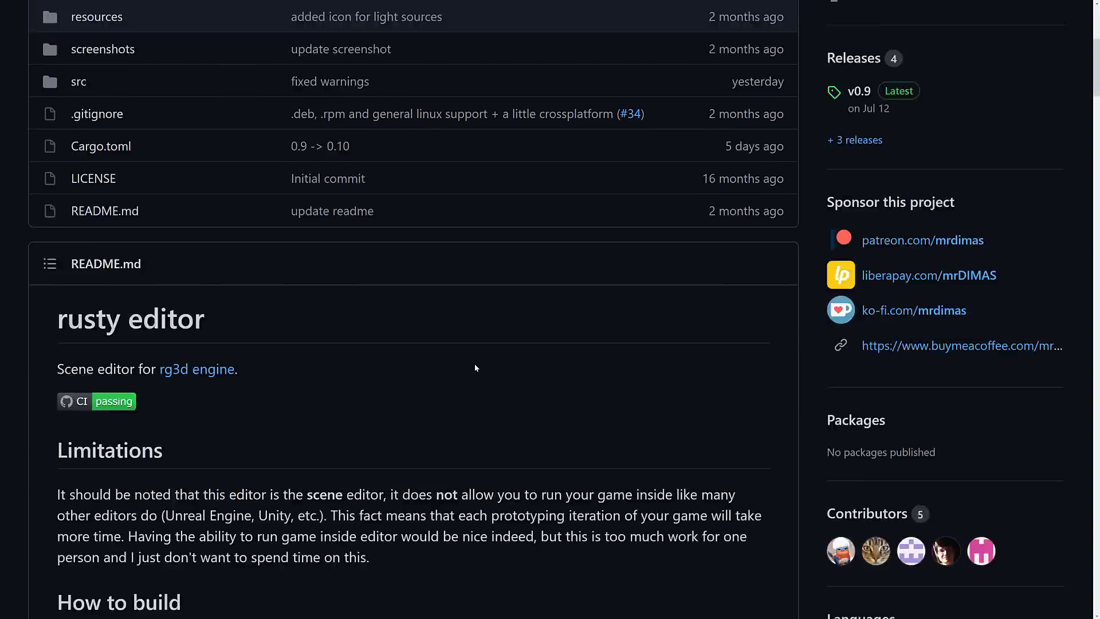
scroll(345, 361, down, 13)
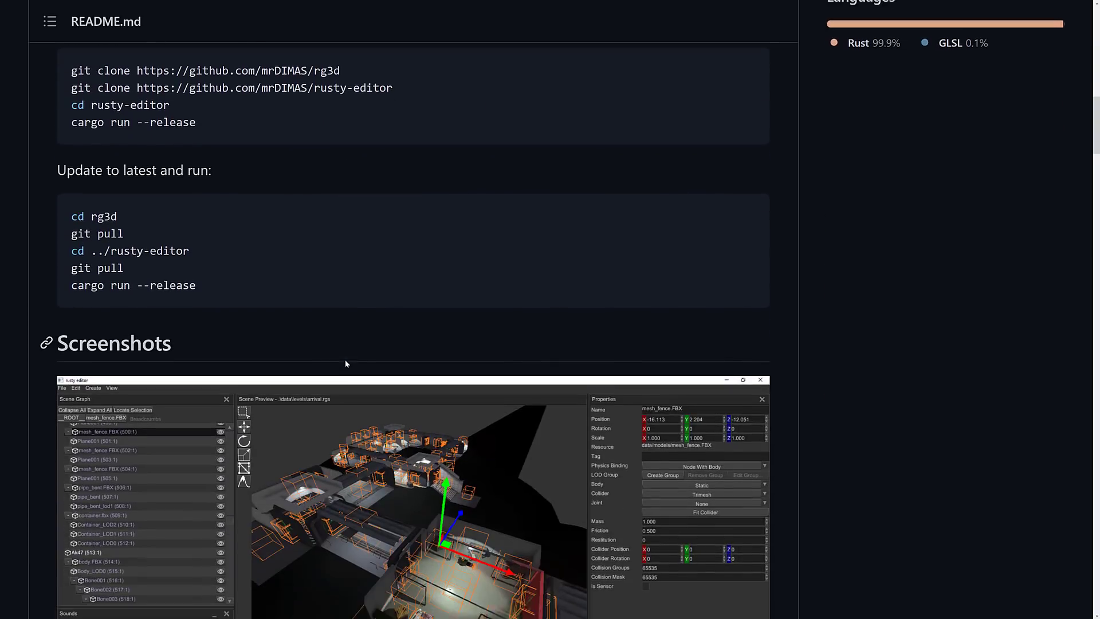
scroll(343, 355, down, 10)
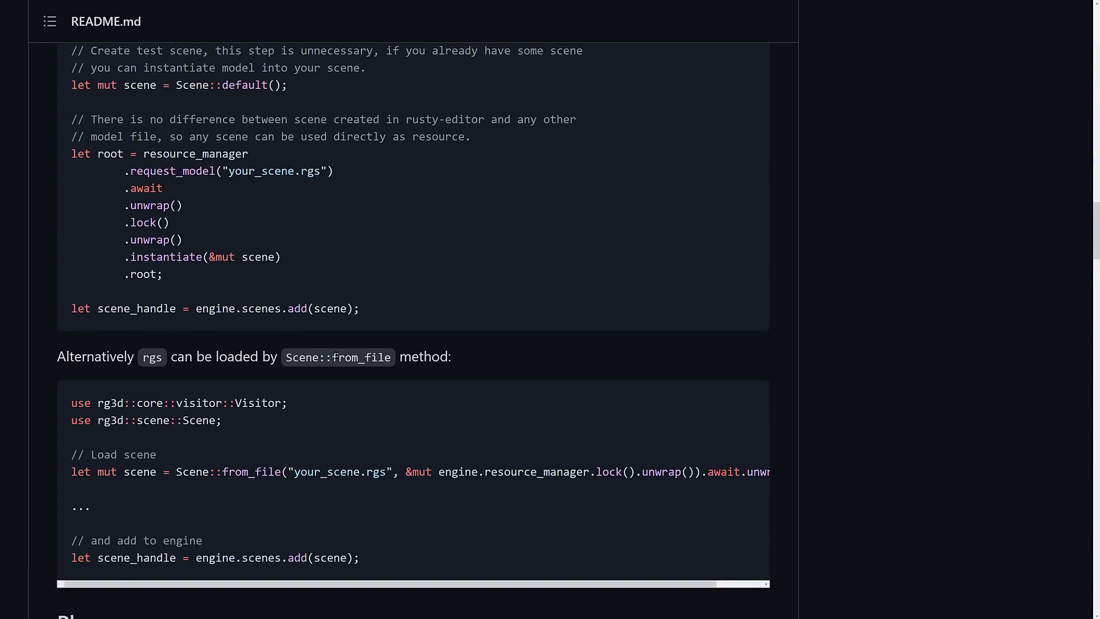
scroll(108, 137, up, 4)
double_click(72, 120)
scroll(245, 255, down, 1)
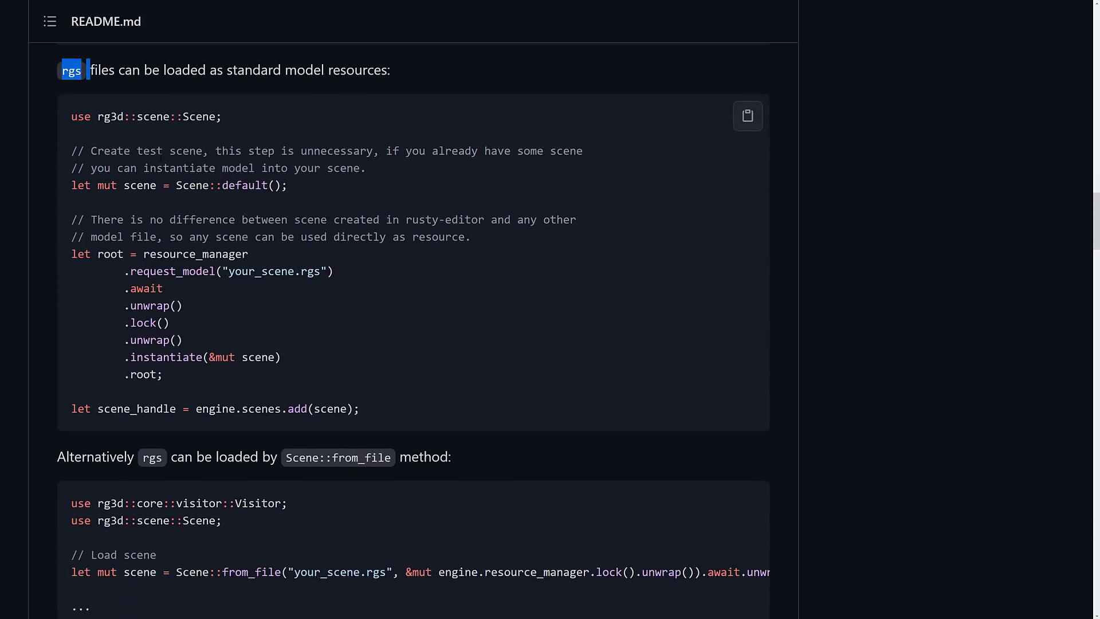
drag(308, 393, 40, 229)
click(462, 367)
Scroll through the Plan section, then go back to the rg3d repository page.
scroll(462, 364, down, 3)
scroll(462, 362, down, 4)
scroll(465, 360, down, 4)
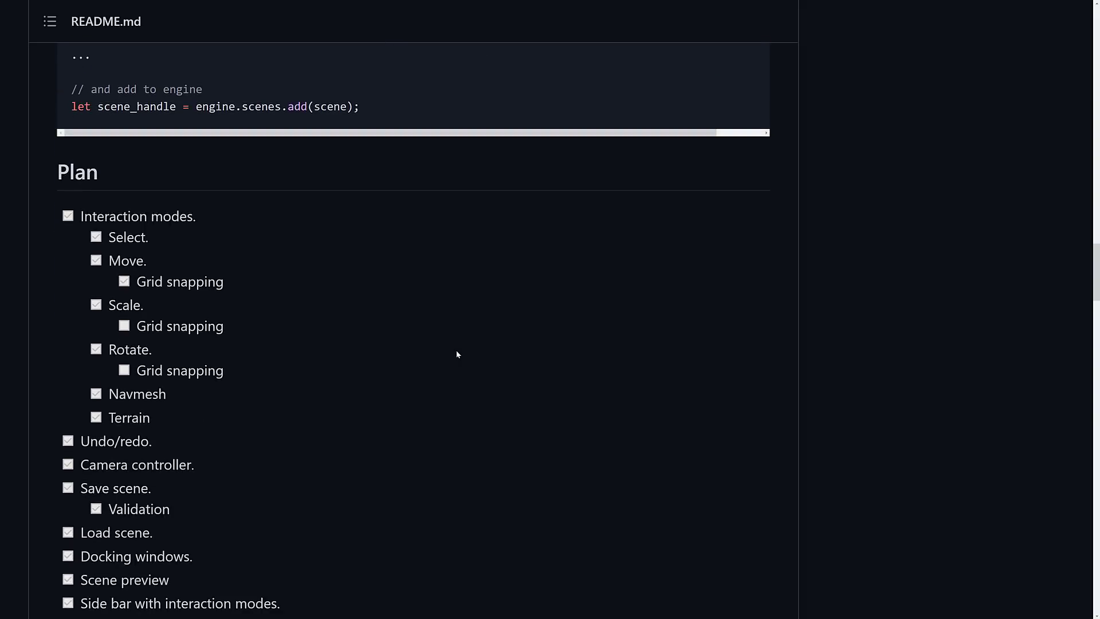
key(Home)
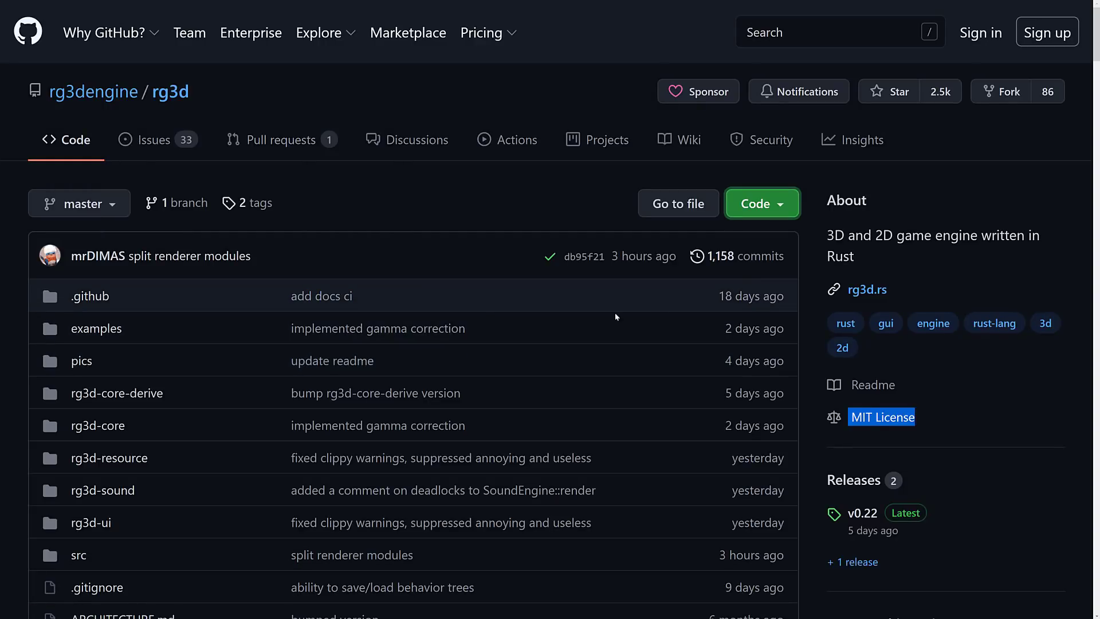
Open rg3d.rs and browse its features, editor, showcase and Tutorials sections.
click(861, 293)
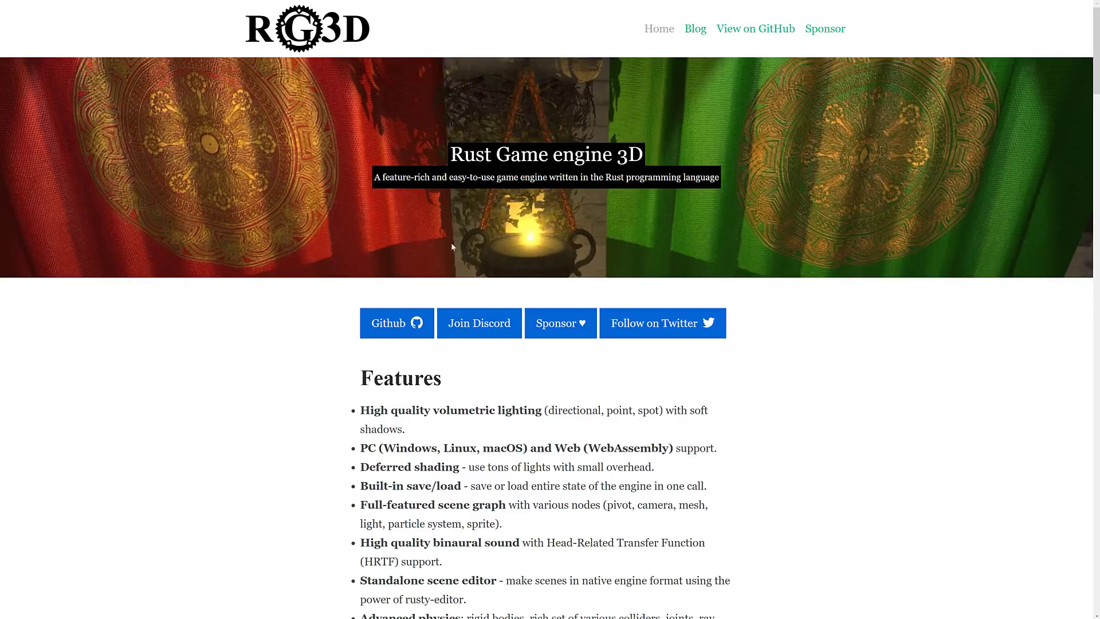
scroll(655, 434, down, 3)
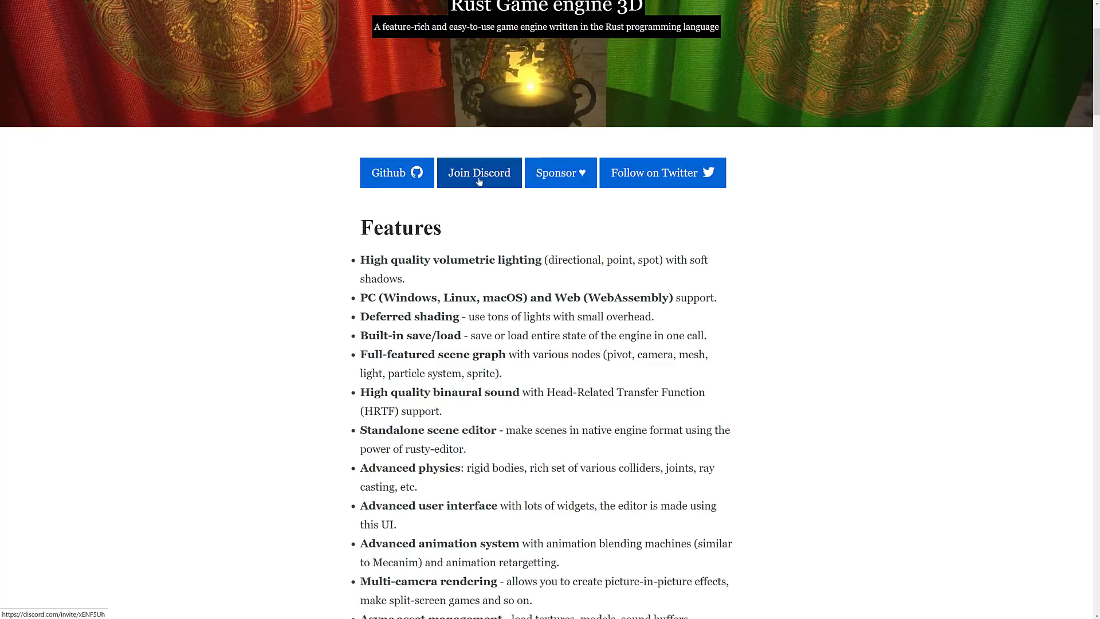
scroll(549, 279, down, 9)
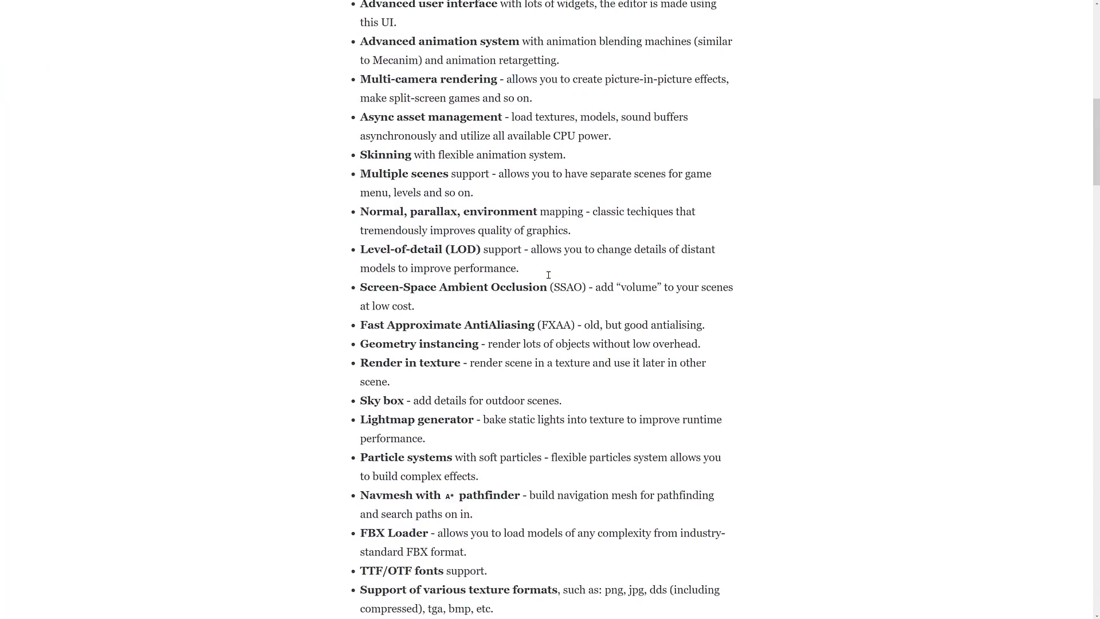
scroll(548, 279, down, 8)
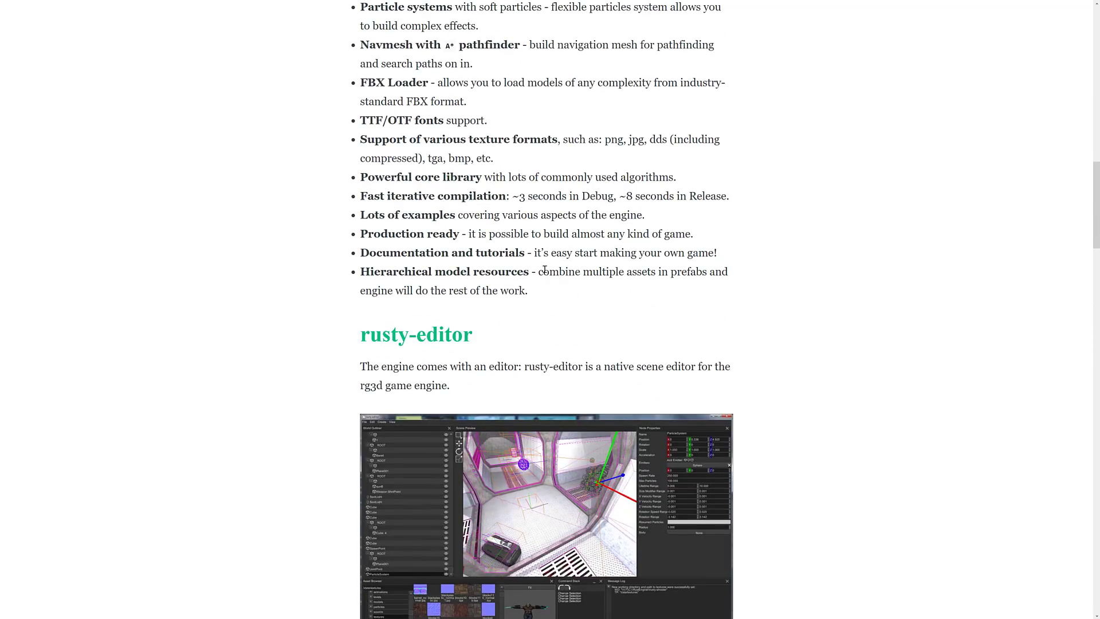
scroll(545, 269, down, 3)
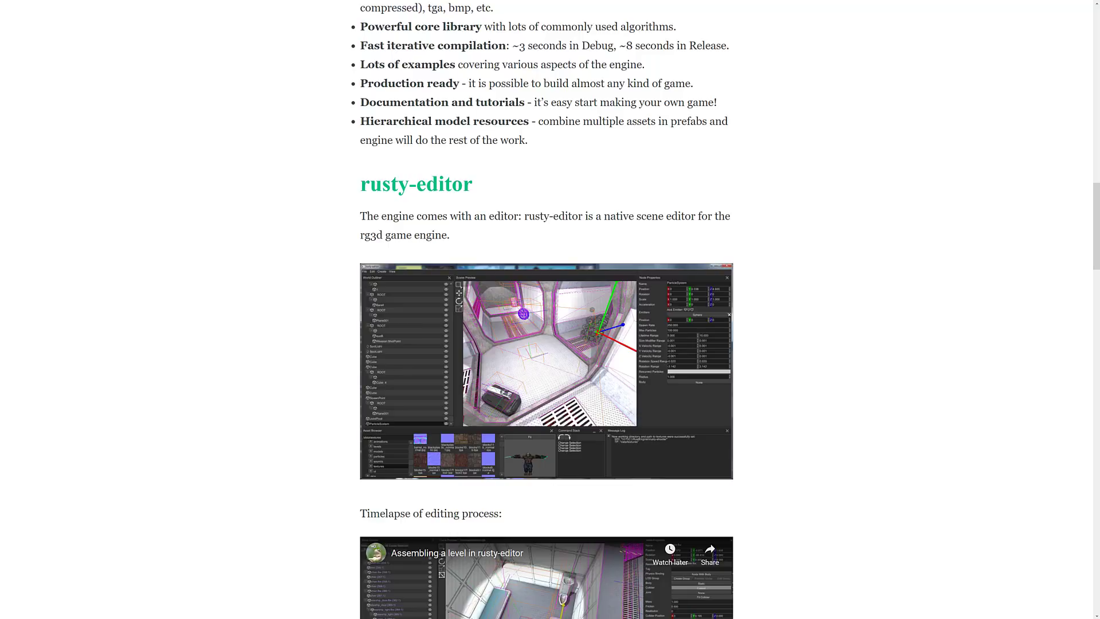
scroll(304, 229, up, 15)
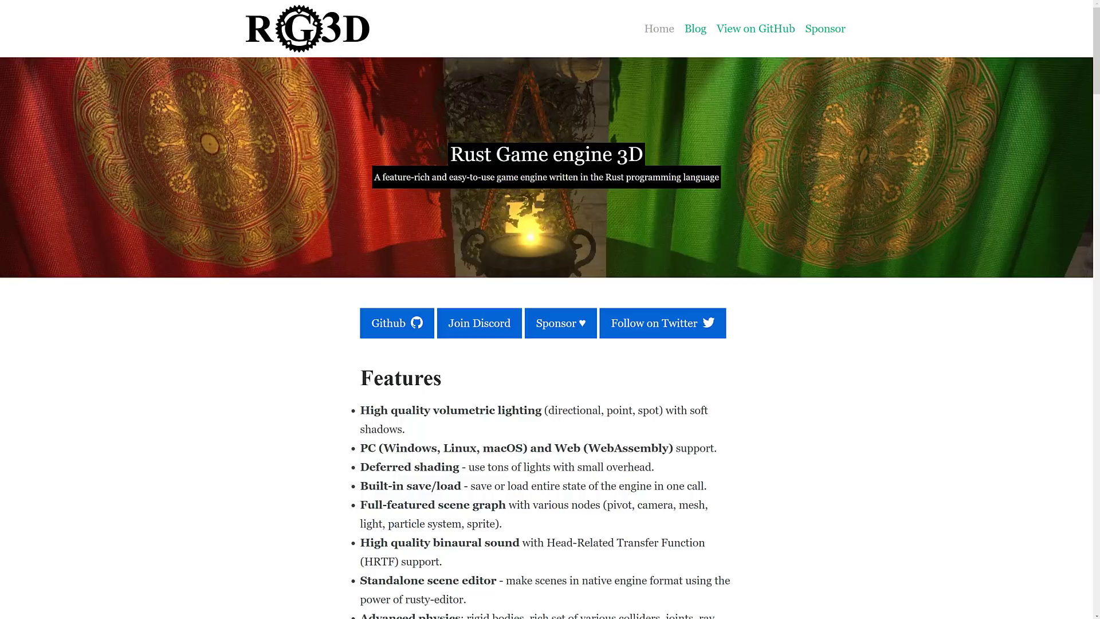
scroll(547, 310, down, 20)
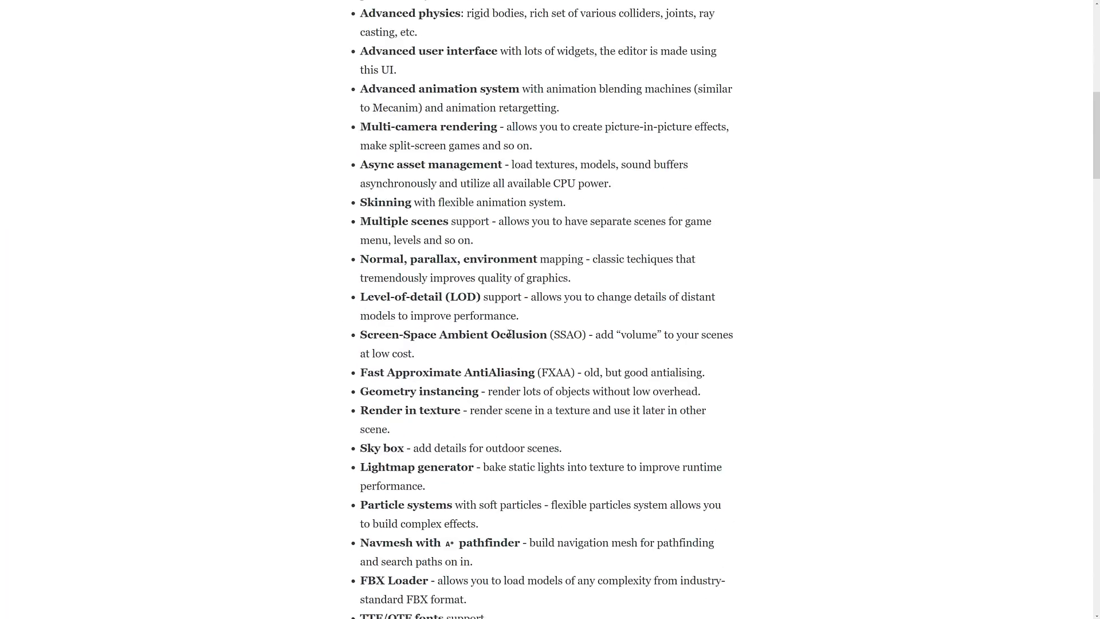
scroll(542, 531, down, 10)
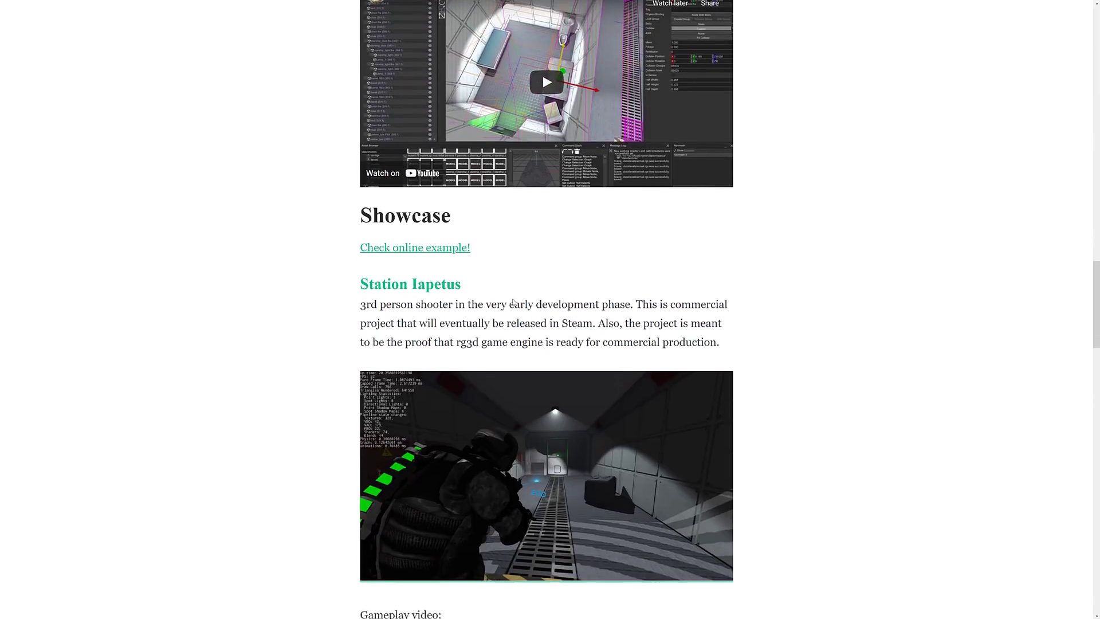
scroll(514, 296, down, 20)
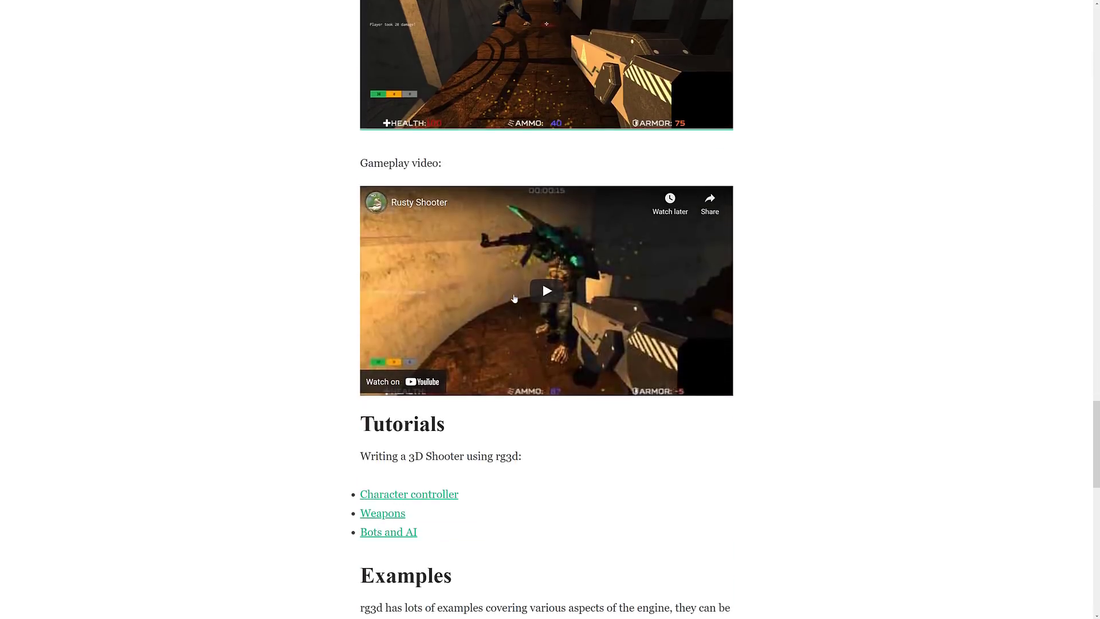
Open the Character controller tutorial and read from window creation to the input-handling code.
click(397, 149)
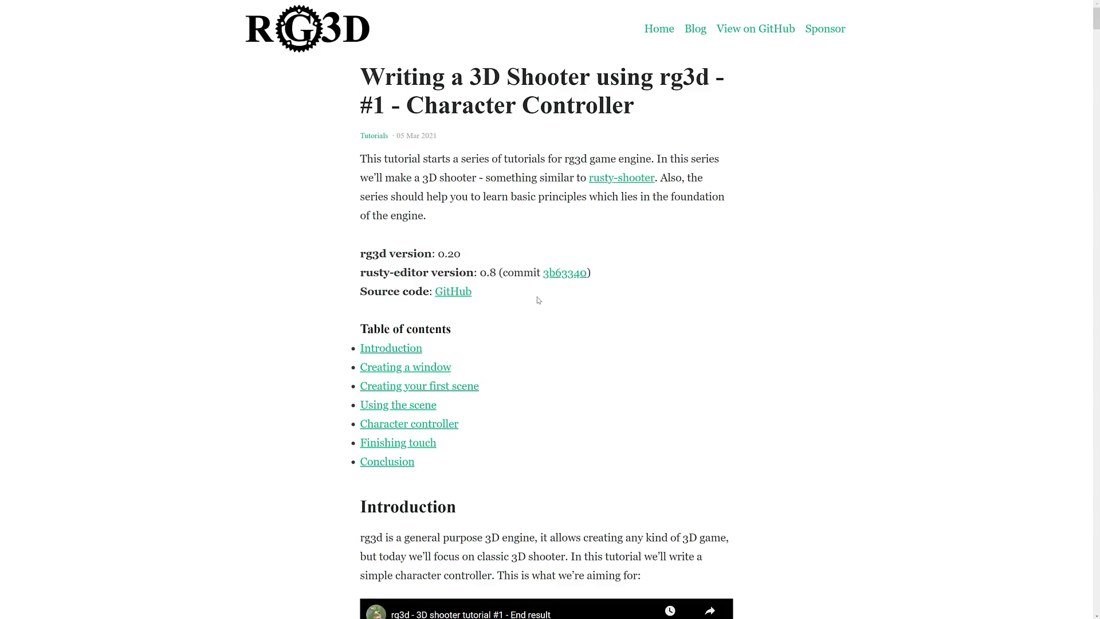
scroll(518, 341, down, 10)
scroll(512, 343, down, 15)
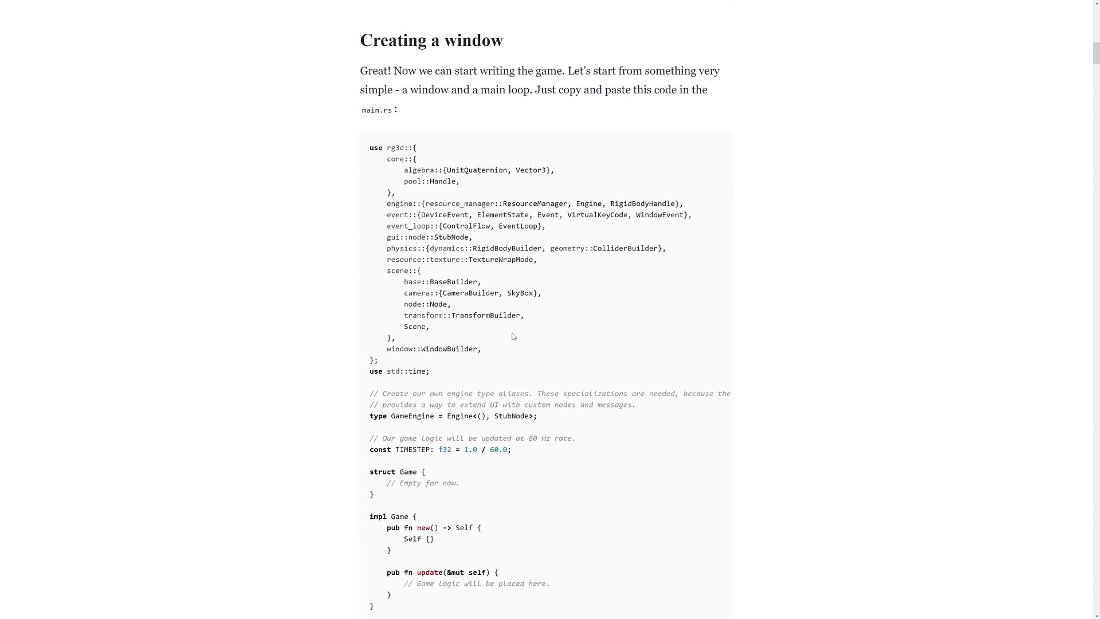
scroll(512, 328, down, 20)
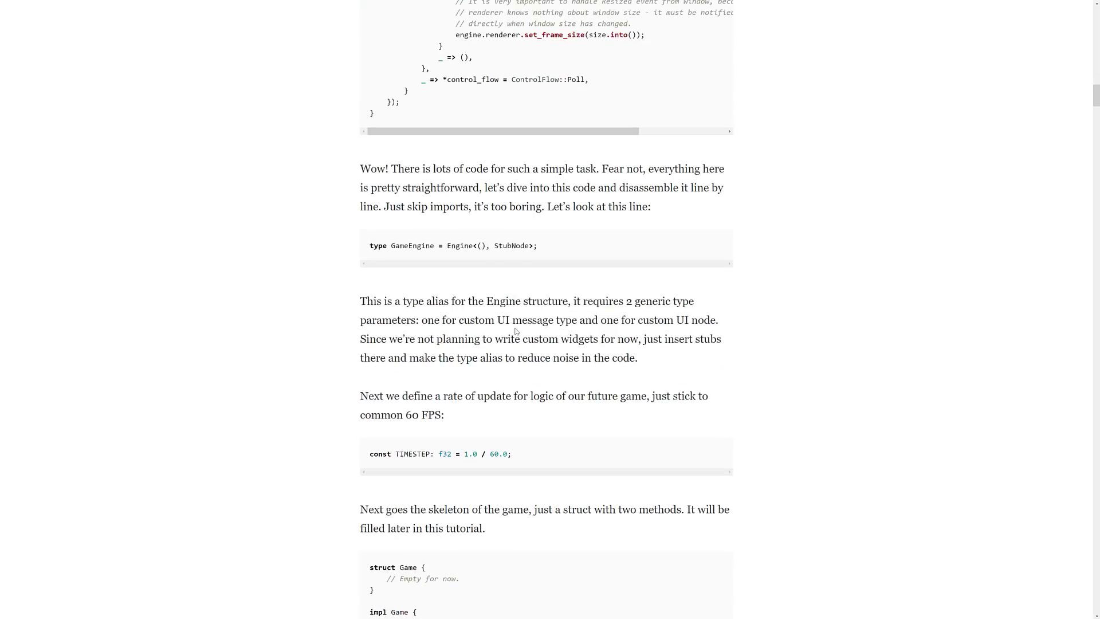
scroll(519, 324, down, 10)
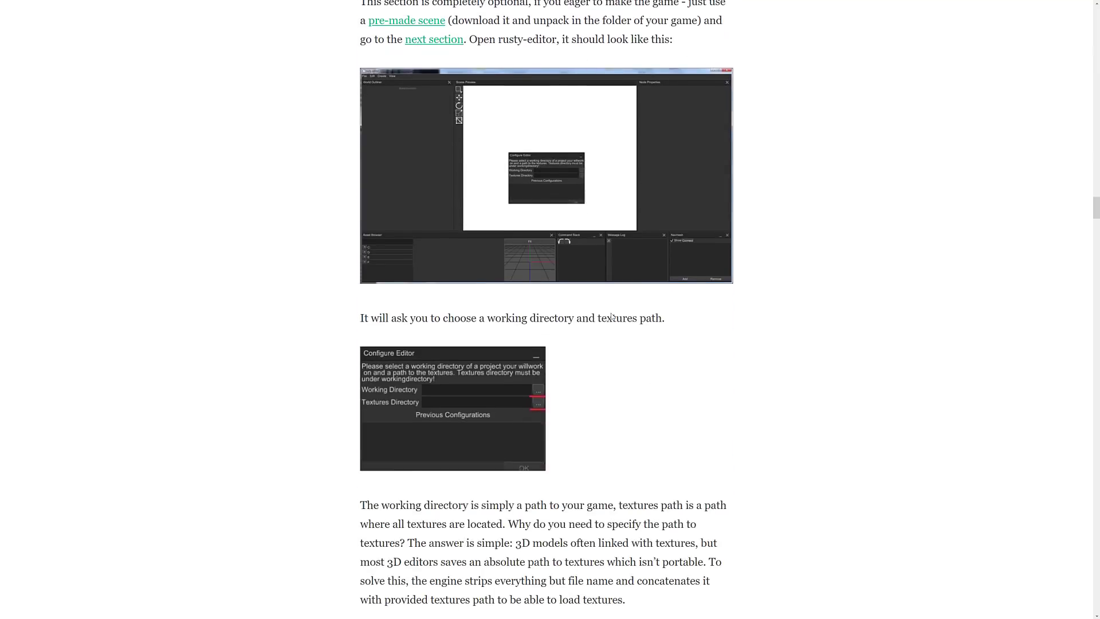
scroll(611, 311, down, 20)
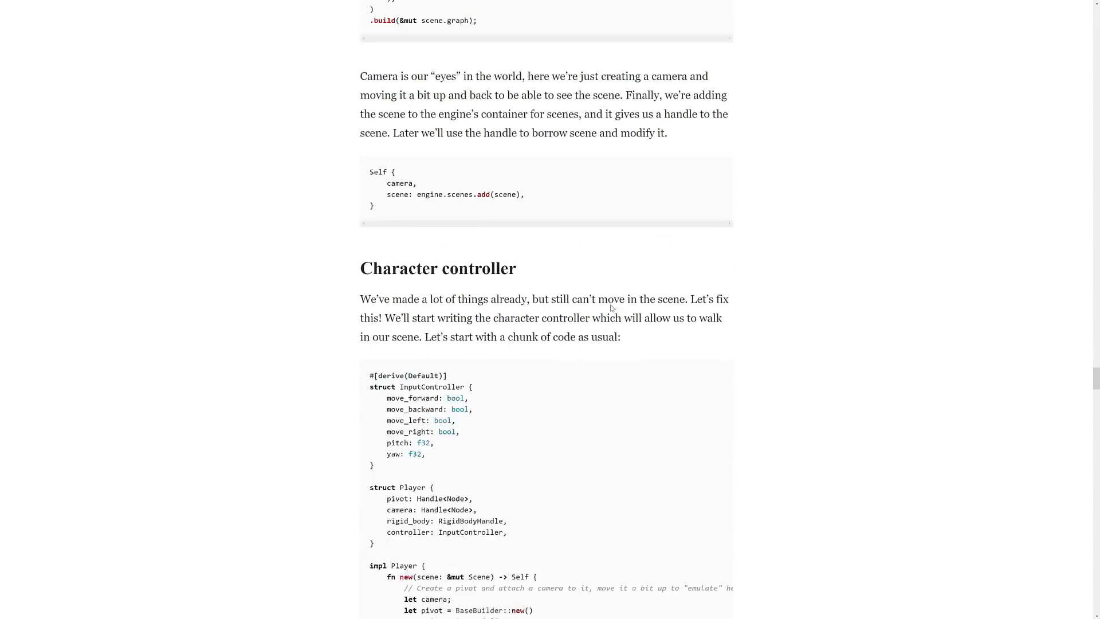
scroll(611, 308, down, 20)
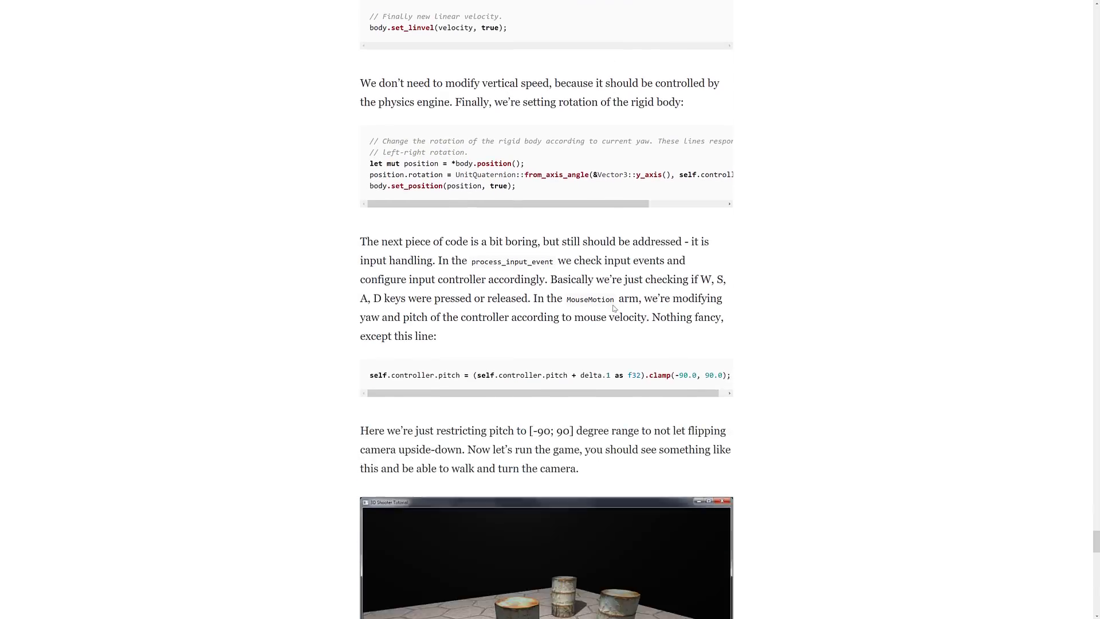
scroll(614, 309, down, 20)
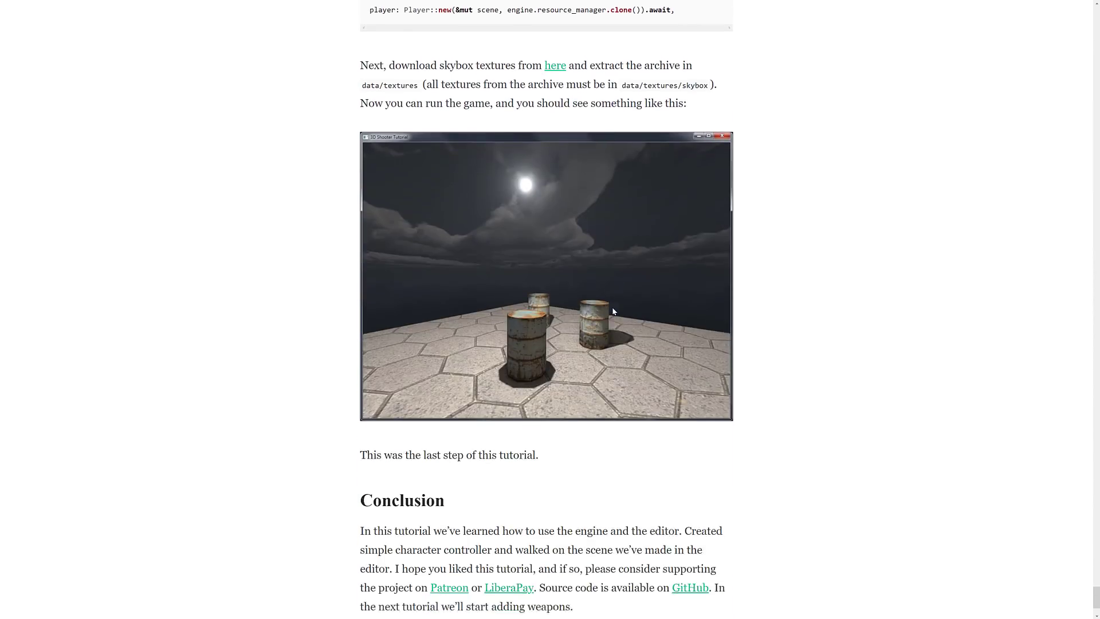